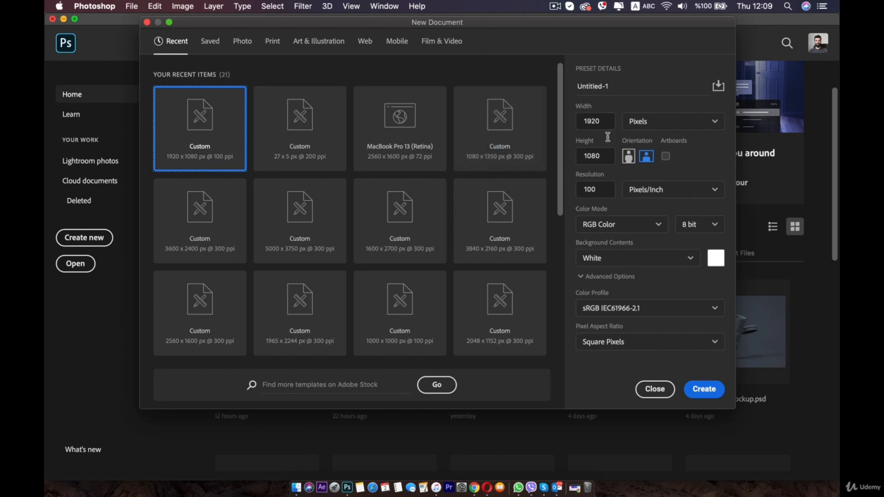
Create a new 1920 × 1080 px RGB document at 100 pixels/inch with a white background, and unlock its background layer.
{"action": "left_click", "coordinate": [698, 393]}
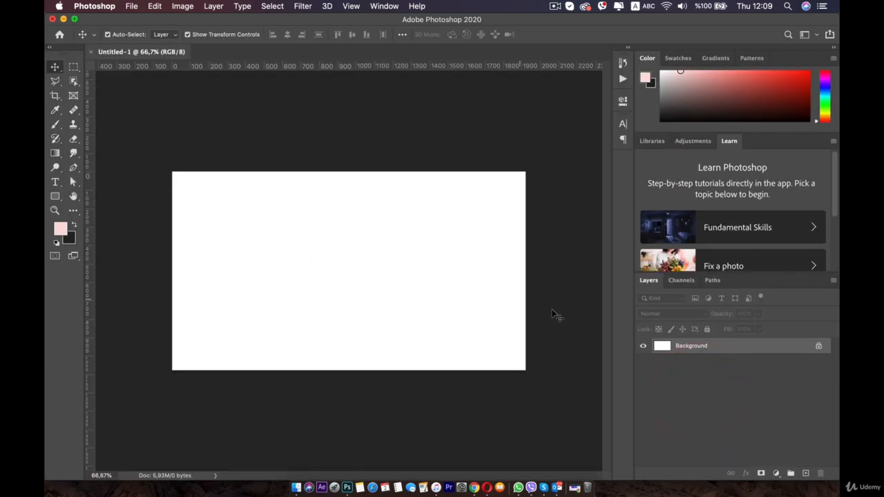
{"action": "left_click", "coordinate": [819, 346]}
{"action": "scroll", "coordinate": [496, 336], "scroll_direction": "up", "scroll_amount": 2}
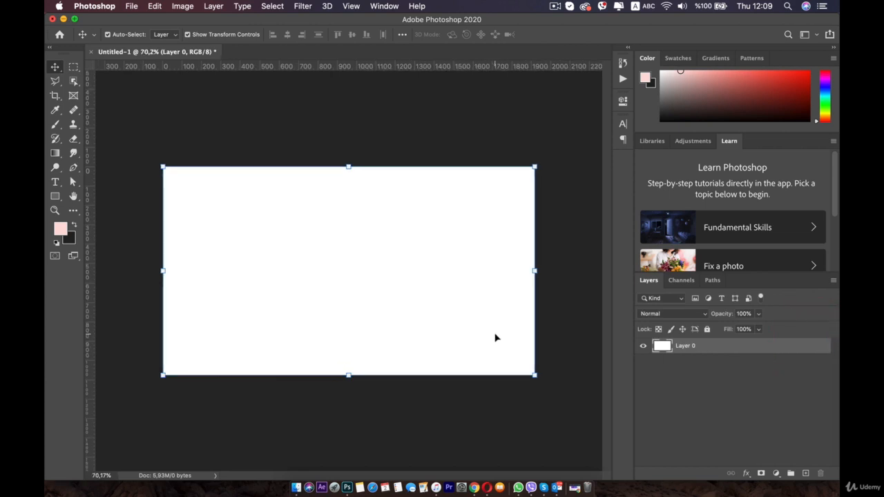
{"action": "key", "text": "BackSpace"}
{"action": "key", "text": "BackSpace"}
{"action": "key", "text": "BackSpace"}
{"action": "key", "text": "BackSpace"}
{"action": "key", "text": "BackSpace"}
{"action": "key", "text": "BackSpace"}
{"action": "key", "text": "BackSpace"}
{"action": "key", "text": "BackSpace"}
{"action": "left_click", "coordinate": [519, 250]}
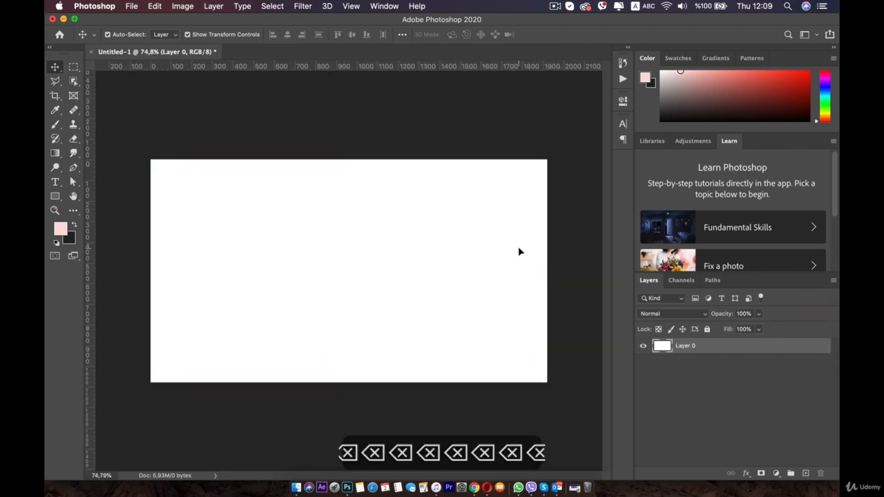
Select the white Layer 0 and lock it completely.
{"action": "left_click", "coordinate": [690, 365]}
{"action": "left_click", "coordinate": [746, 344]}
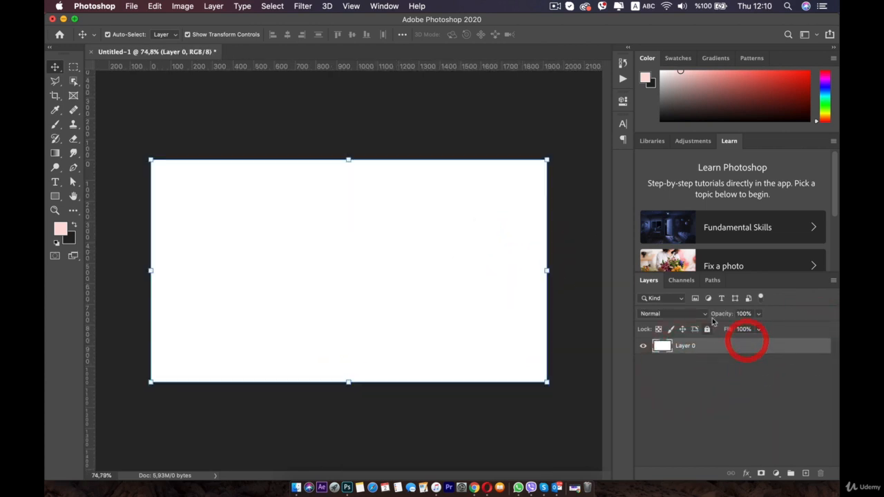
{"action": "left_click", "coordinate": [707, 329]}
Add the text "GOLDEN" in capitals on the canvas, using Cocogoose Regular at 172,23 pt.
{"action": "left_click", "coordinate": [55, 182]}
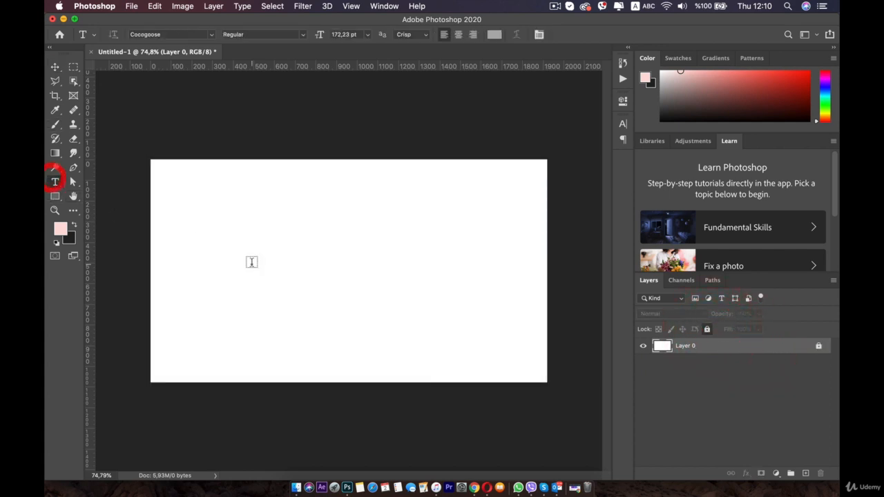
{"action": "left_click", "coordinate": [250, 263]}
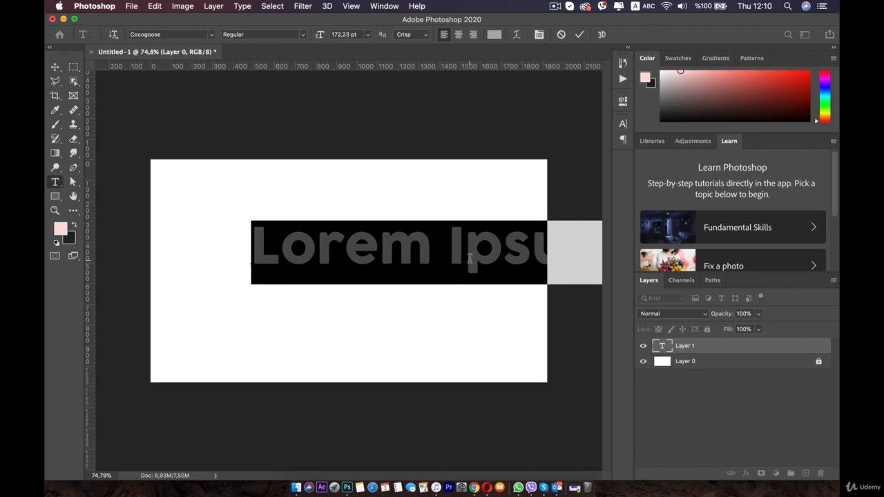
{"action": "type", "text": "GOlden"}
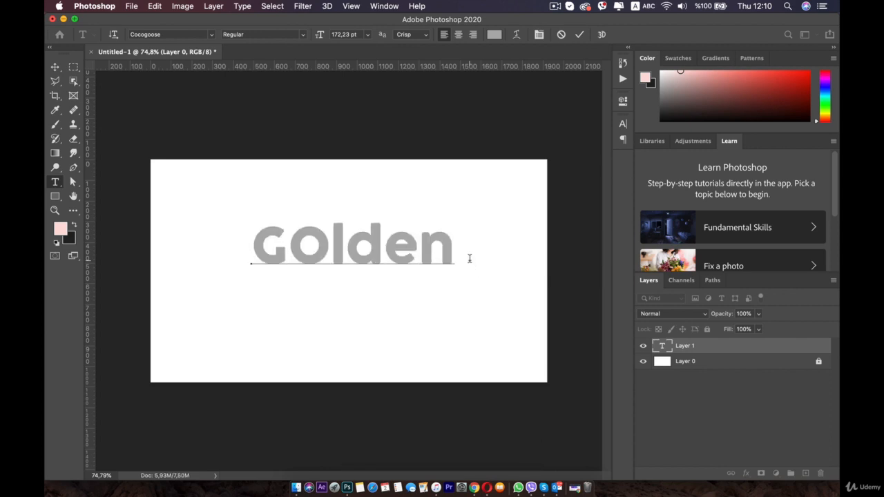
{"action": "key", "text": "BackSpace"}
{"action": "key", "text": "BackSpace"}
{"action": "key", "text": "BackSpace"}
{"action": "type", "text": "DE"}
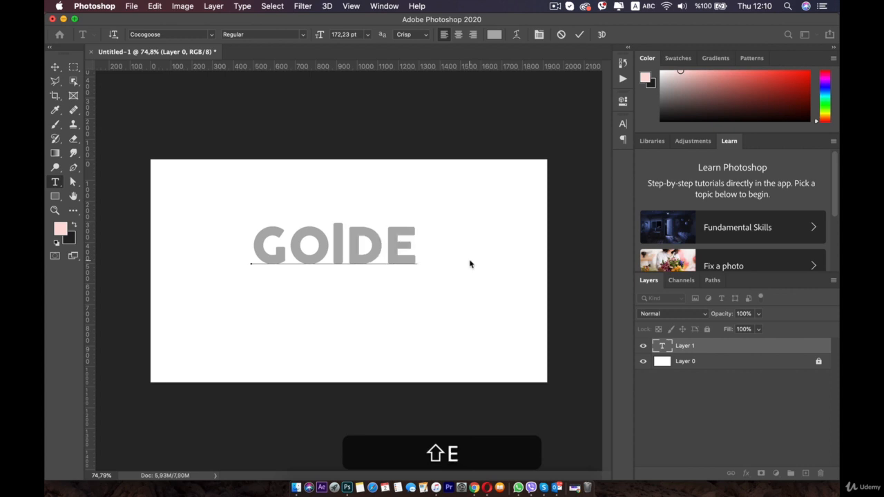
{"action": "key", "text": "BackSpace"}
{"action": "key", "text": "BackSpace"}
{"action": "key", "text": "BackSpace"}
{"action": "type", "text": "LDEN"}
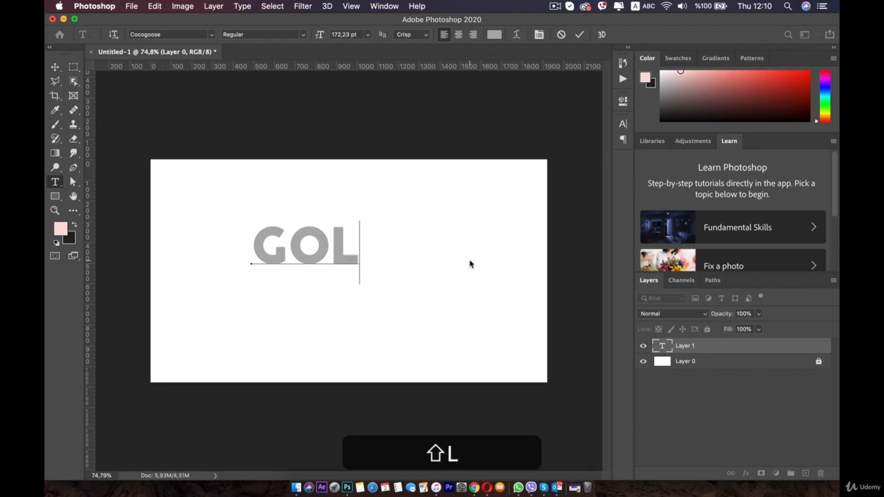
{"action": "left_click", "coordinate": [57, 67]}
{"action": "left_click", "coordinate": [72, 68]}
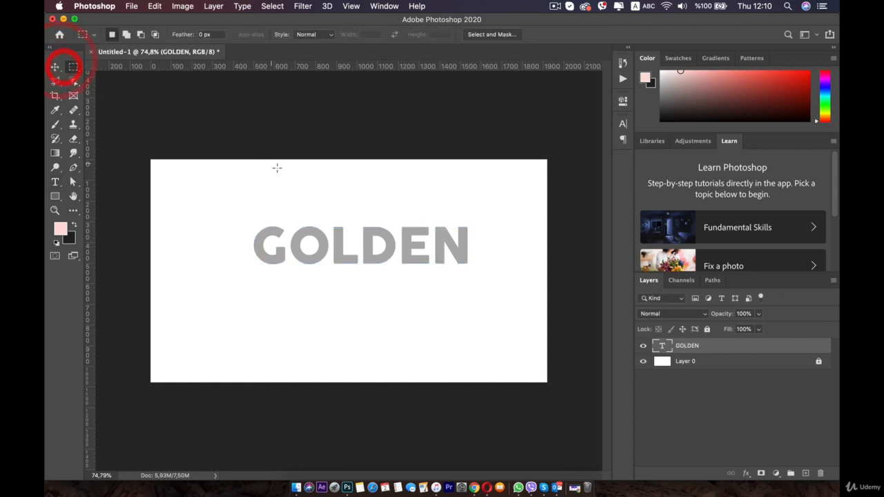
Enlarge the GOLDEN text proportionally to about two-thirds of the canvas width and place it around the canvas centre.
{"action": "left_click", "coordinate": [55, 68]}
{"action": "left_click_drag", "start_coordinate": [397, 249], "coordinate": [348, 226]}
{"action": "key", "text": "super+z"}
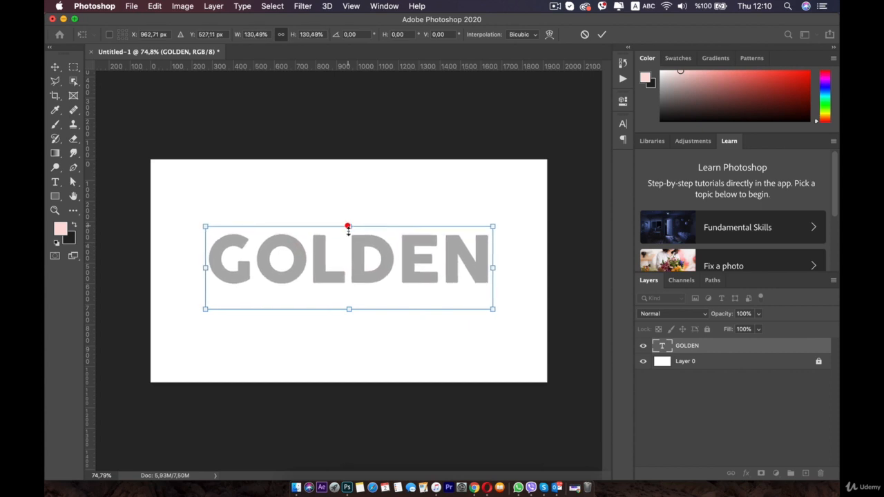
{"action": "left_click_drag", "start_coordinate": [352, 259], "coordinate": [353, 273]}
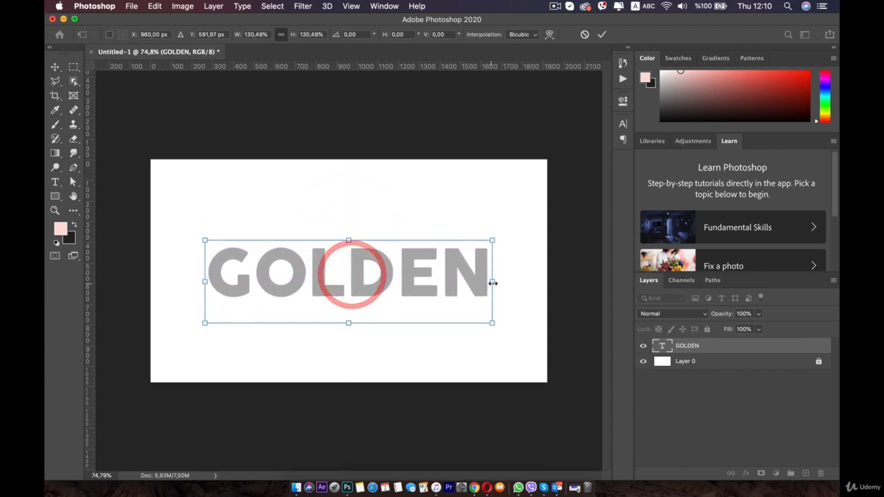
{"action": "left_click_drag", "start_coordinate": [493, 284], "coordinate": [486, 284]}
{"action": "double_click", "coordinate": [419, 273]}
{"action": "left_click_drag", "start_coordinate": [406, 275], "coordinate": [414, 273]}
{"action": "left_click", "coordinate": [442, 348]}
{"action": "left_click", "coordinate": [468, 276]}
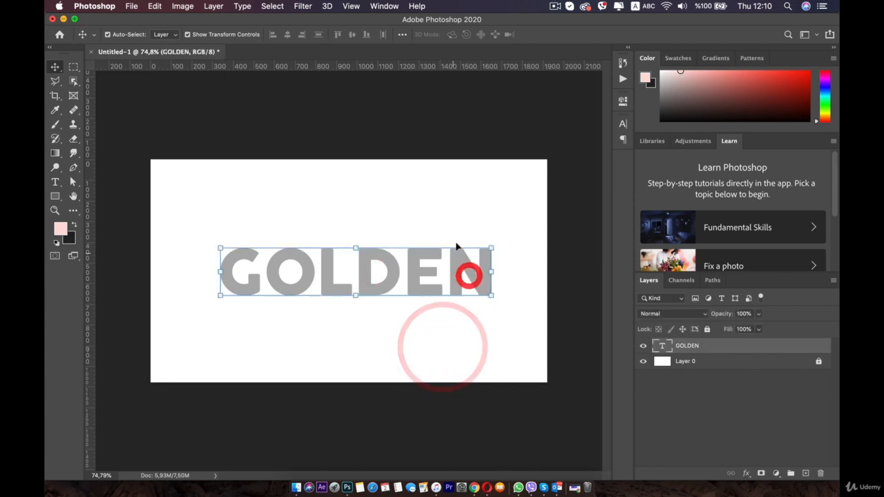
Convert the GOLDEN text layer to a smart object and keep it selected.
{"action": "right_click", "coordinate": [737, 346]}
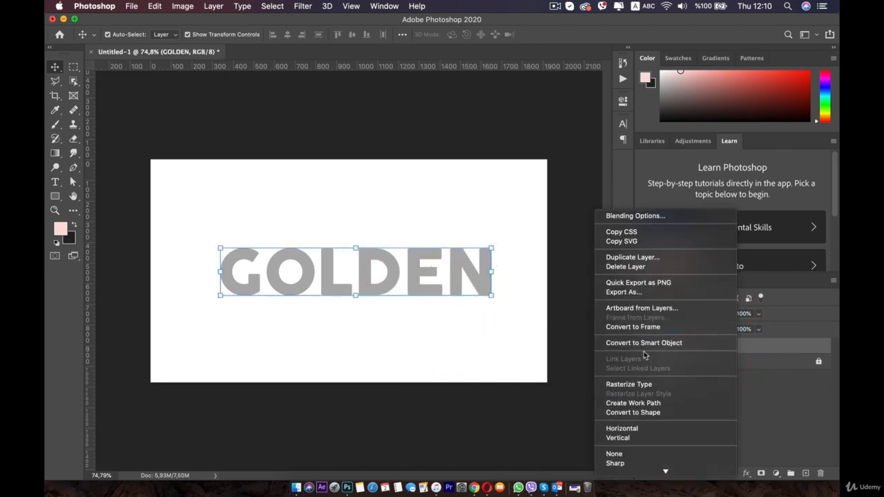
{"action": "left_click", "coordinate": [660, 351]}
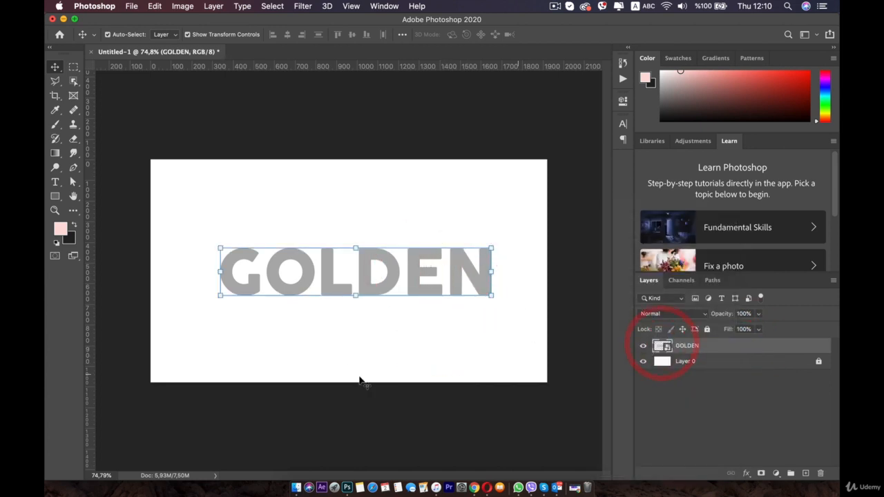
{"action": "left_click", "coordinate": [714, 417]}
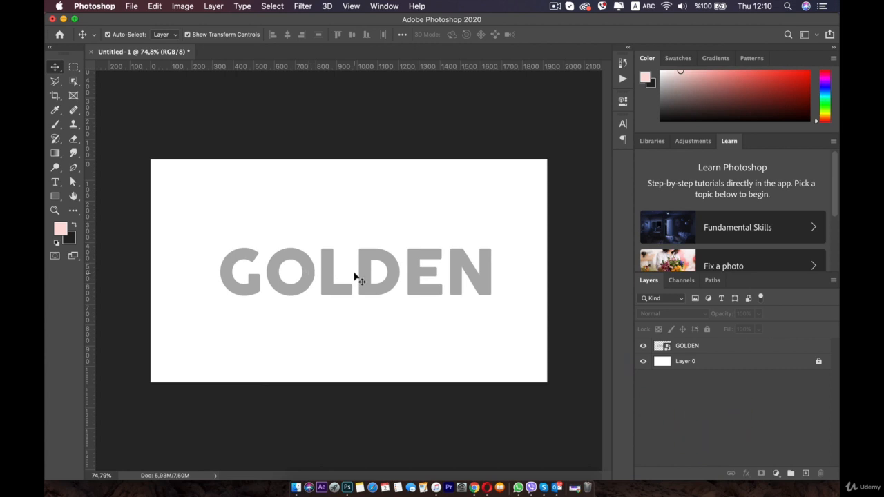
{"action": "left_click", "coordinate": [365, 276]}
Open the GOLDEN layer's style settings and add a Color Overlay with the Normal blend mode.
{"action": "double_click", "coordinate": [800, 349]}
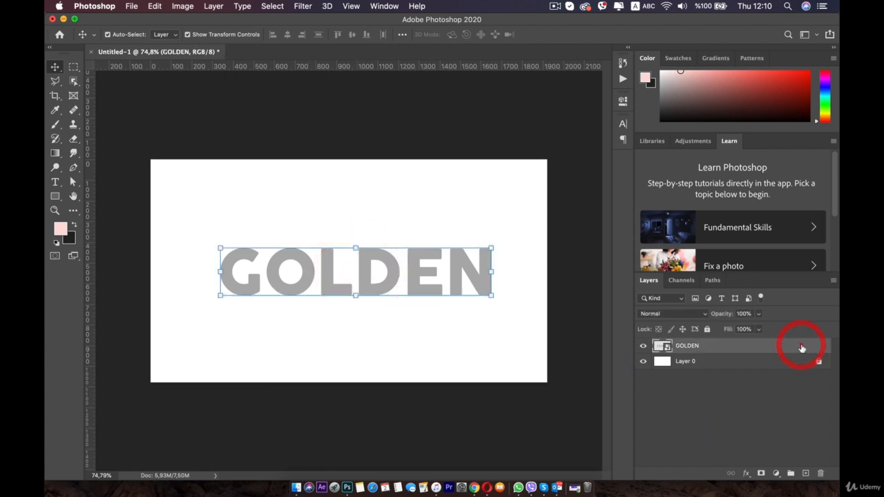
{"action": "left_click_drag", "start_coordinate": [469, 145], "coordinate": [538, 45]}
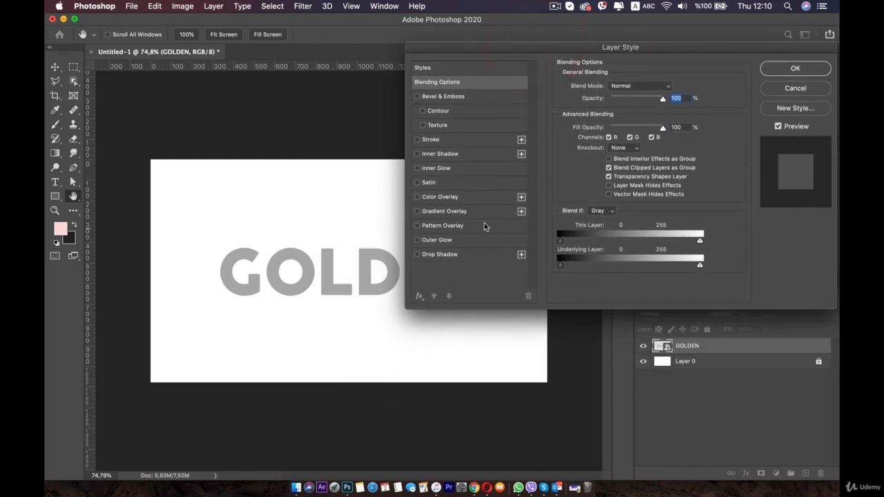
{"action": "left_click", "coordinate": [437, 201]}
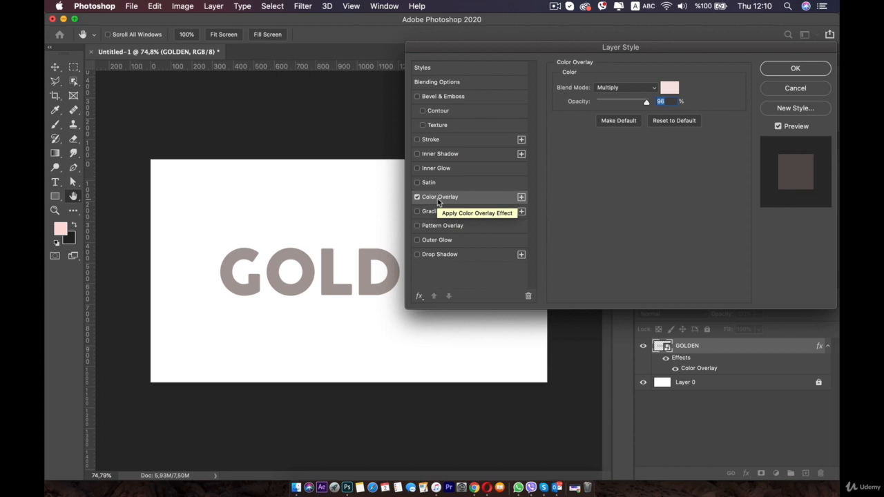
{"action": "left_click", "coordinate": [629, 87]}
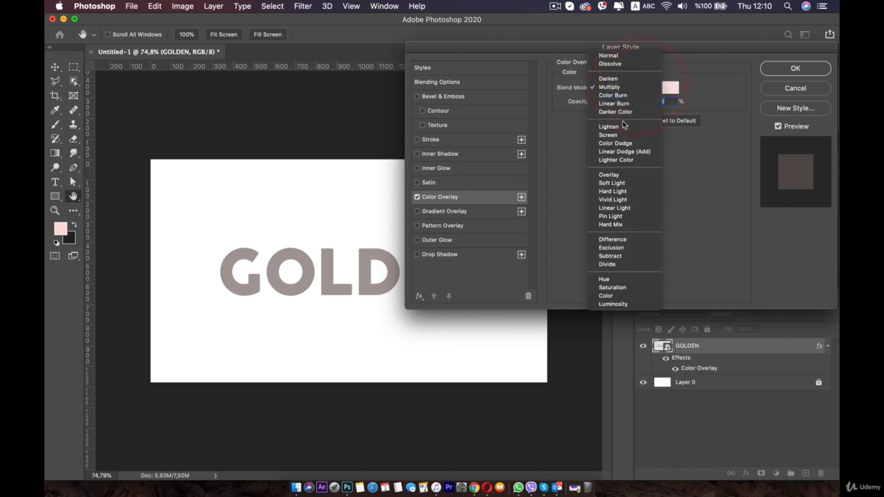
{"action": "left_click", "coordinate": [609, 55]}
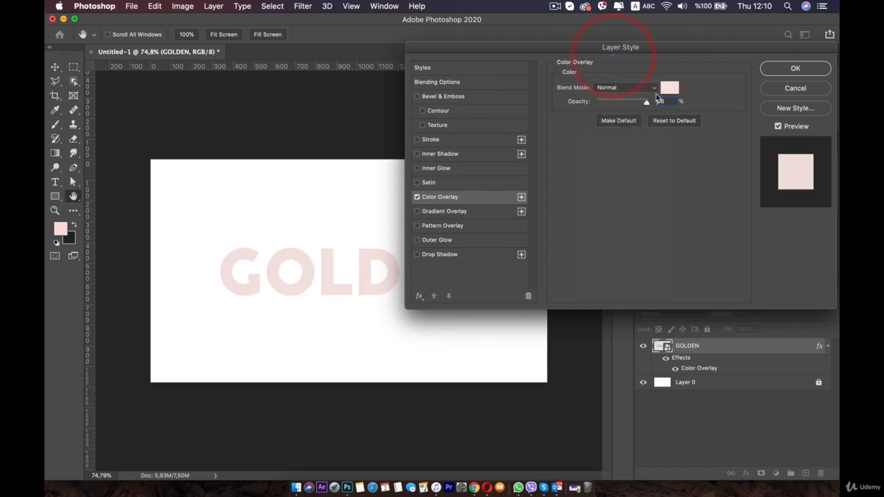
Set the Color Overlay to a golden brown near #ba8c35 and raise the overlay's opacity.
{"action": "left_click", "coordinate": [670, 88]}
{"action": "left_click", "coordinate": [598, 375]}
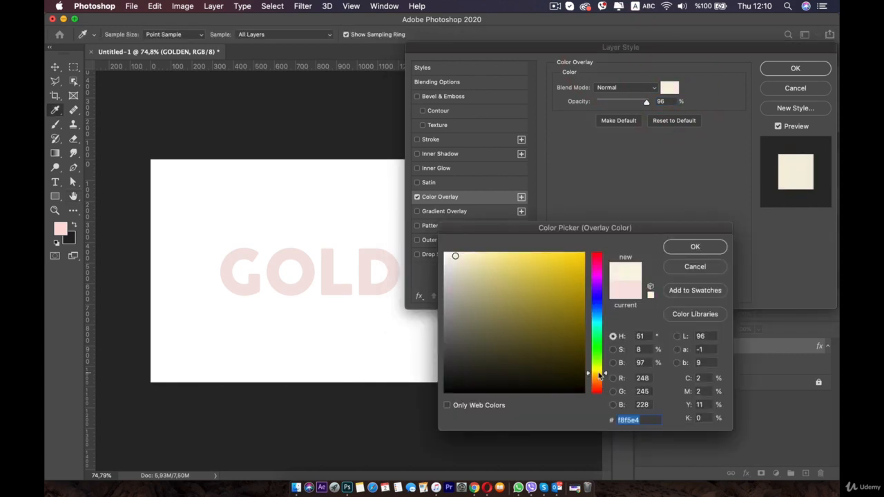
{"action": "left_click", "coordinate": [599, 377]}
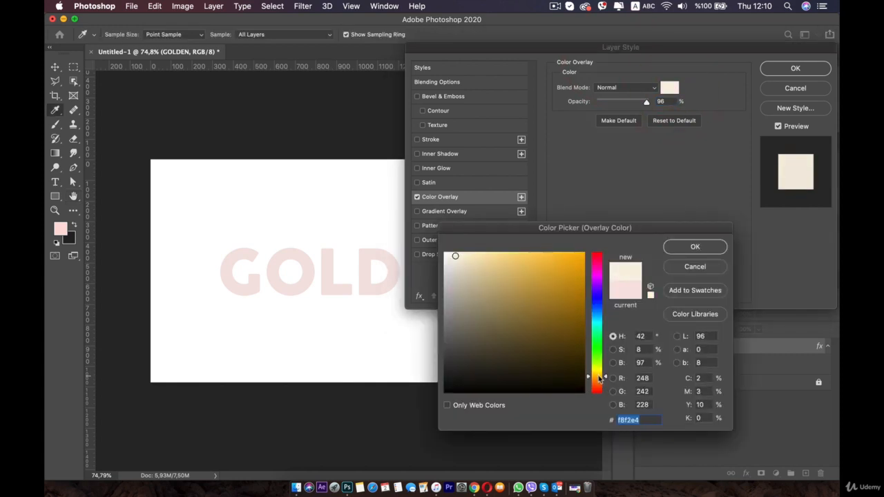
{"action": "left_click", "coordinate": [565, 283]}
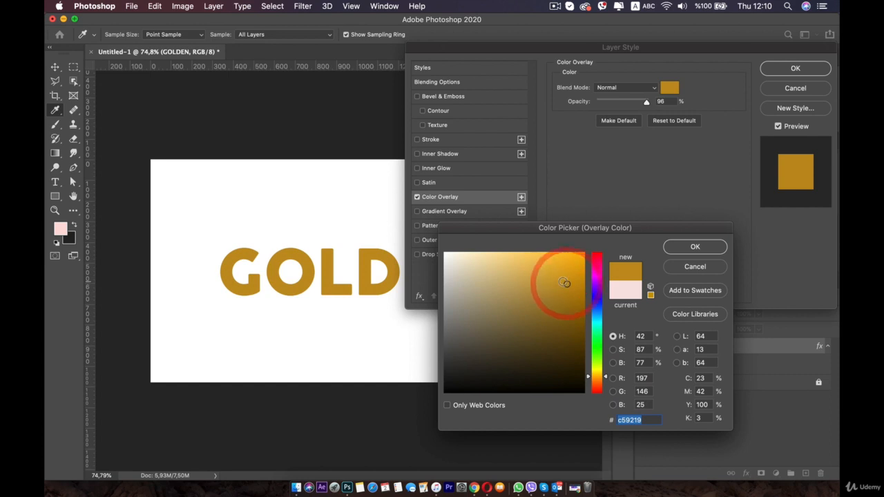
{"action": "left_click", "coordinate": [572, 286]}
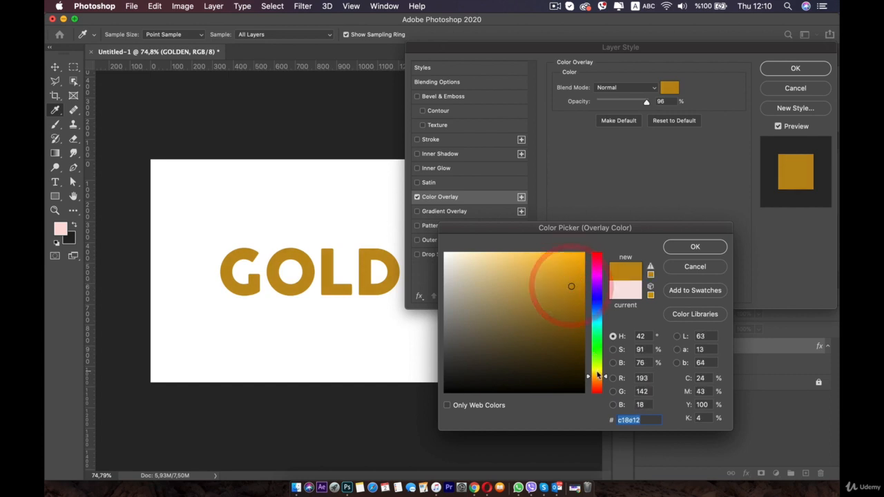
{"action": "left_click", "coordinate": [600, 379]}
{"action": "left_click", "coordinate": [598, 379]}
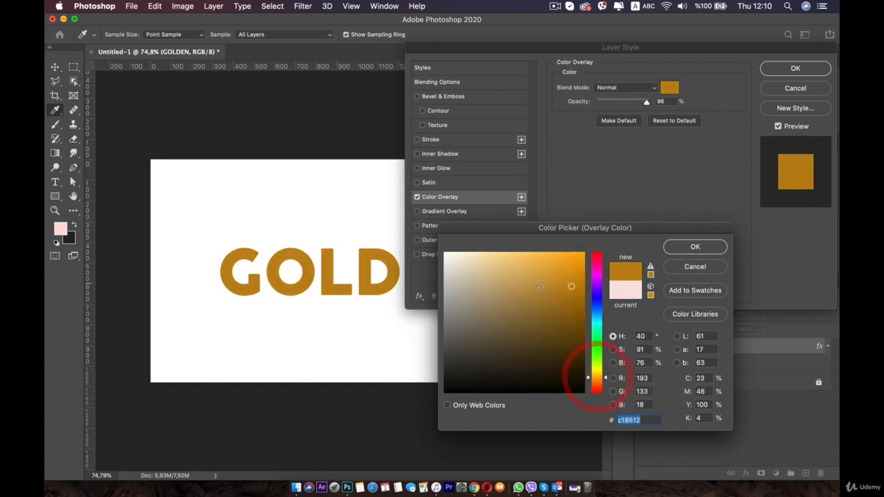
{"action": "left_click", "coordinate": [560, 271]}
{"action": "left_click_drag", "start_coordinate": [560, 271], "coordinate": [546, 289]}
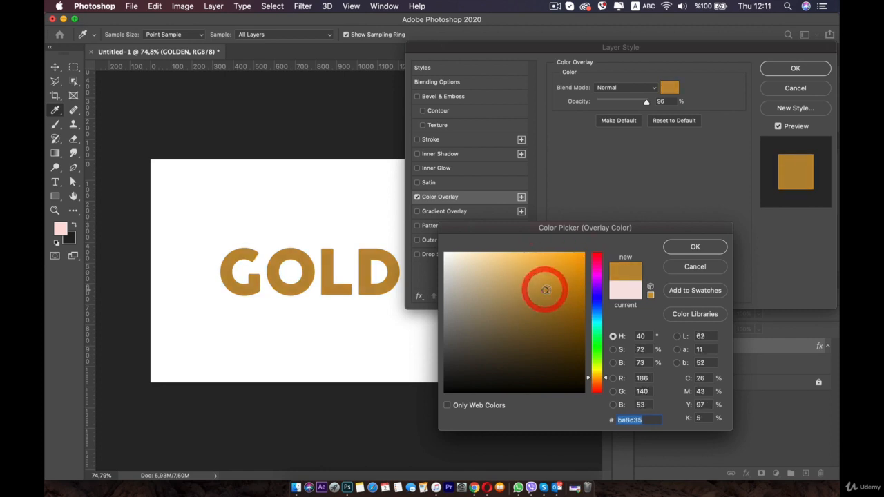
{"action": "left_click", "coordinate": [548, 290]}
{"action": "left_click", "coordinate": [685, 247]}
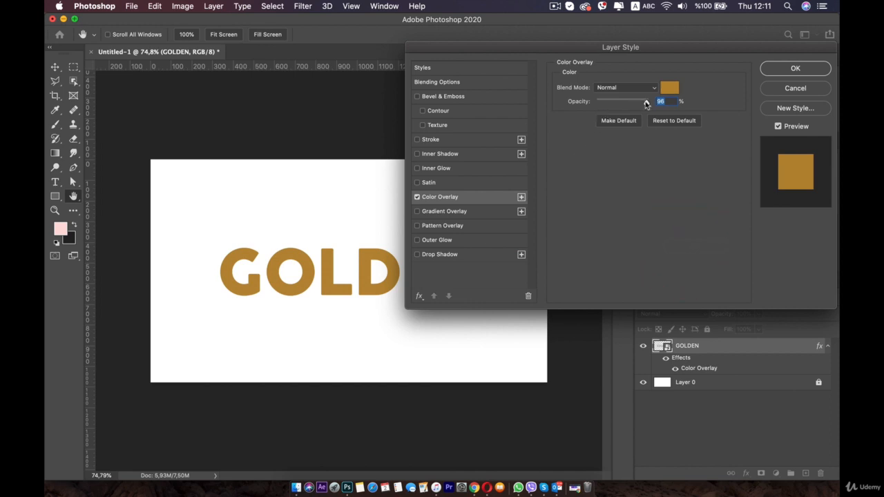
{"action": "left_click", "coordinate": [649, 104]}
{"action": "left_click", "coordinate": [637, 205]}
Add an Inner Shadow to the GOLDEN layer with the Color Dodge blend mode and 46% opacity.
{"action": "left_click", "coordinate": [441, 154]}
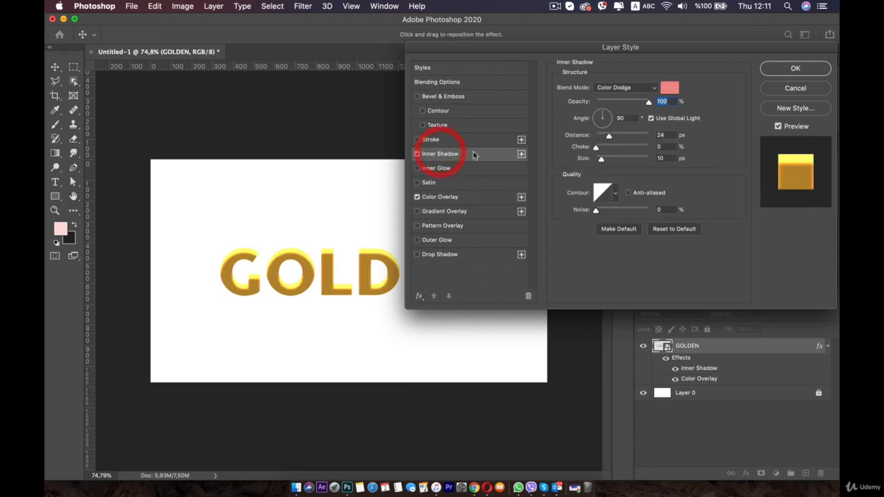
{"action": "left_click", "coordinate": [320, 280]}
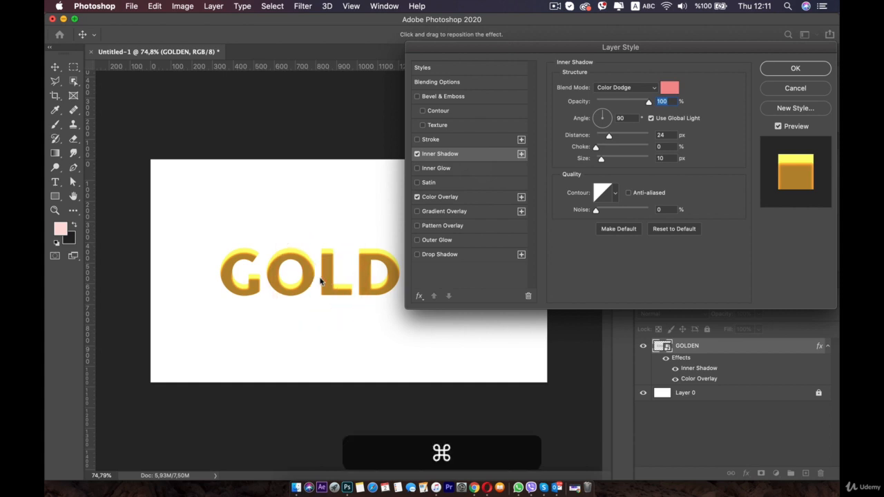
{"action": "key", "text": "super+="}
{"action": "key", "text": "super+="}
{"action": "key", "text": "super+-"}
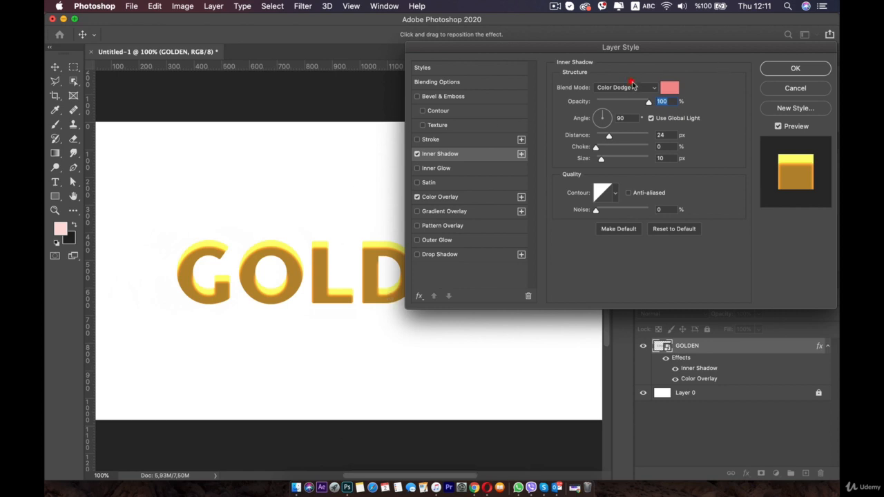
{"action": "left_click", "coordinate": [633, 84]}
{"action": "left_click", "coordinate": [620, 89]}
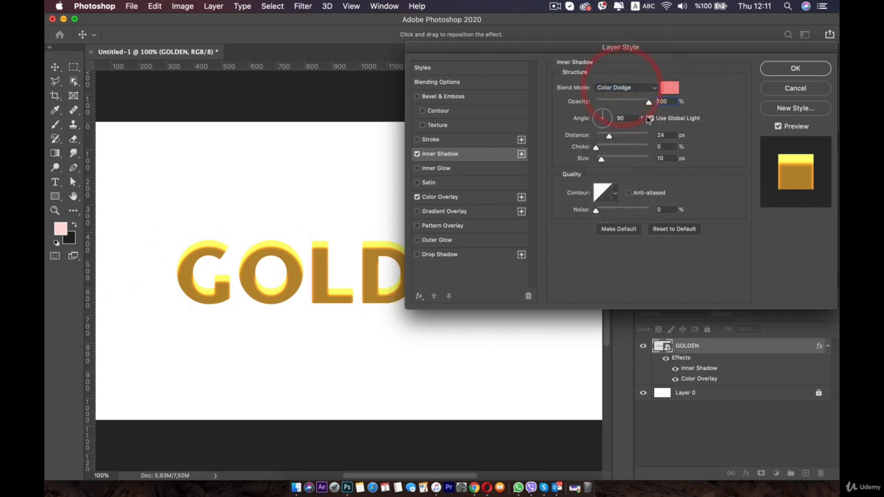
{"action": "left_click_drag", "start_coordinate": [649, 104], "coordinate": [620, 108]}
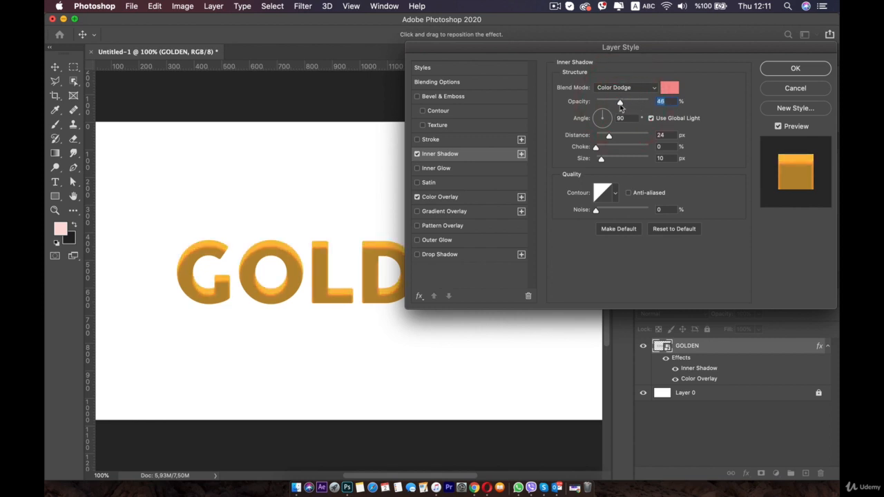
Change the Inner Shadow's color to a light grey, #eaeaea, and confirm the color choice.
{"action": "left_click", "coordinate": [669, 87]}
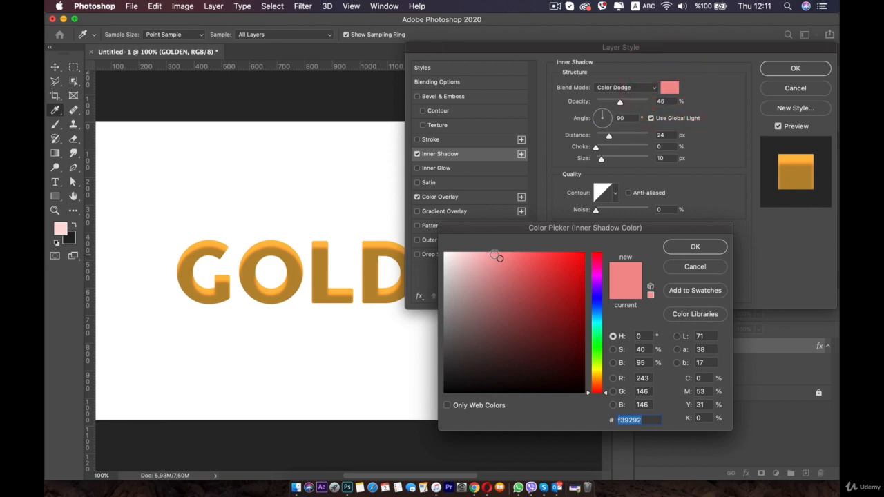
{"action": "left_click_drag", "start_coordinate": [497, 255], "coordinate": [443, 261]}
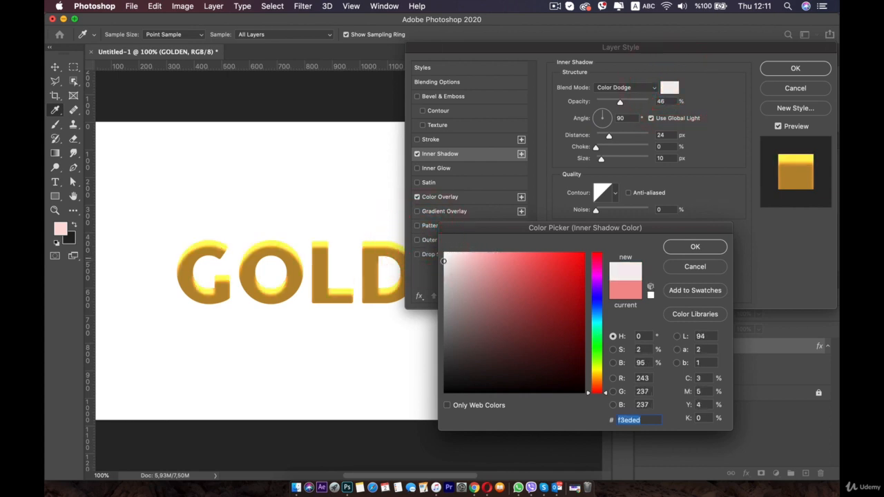
{"action": "left_click", "coordinate": [444, 263]}
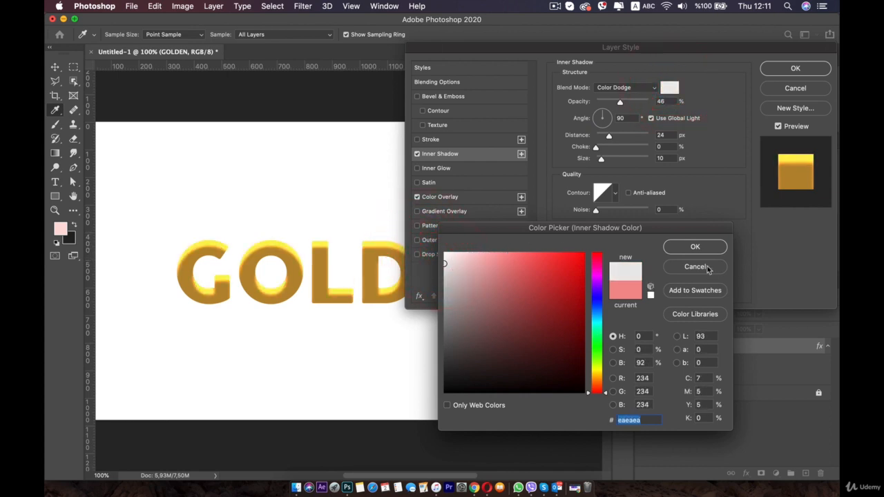
{"action": "left_click", "coordinate": [643, 419]}
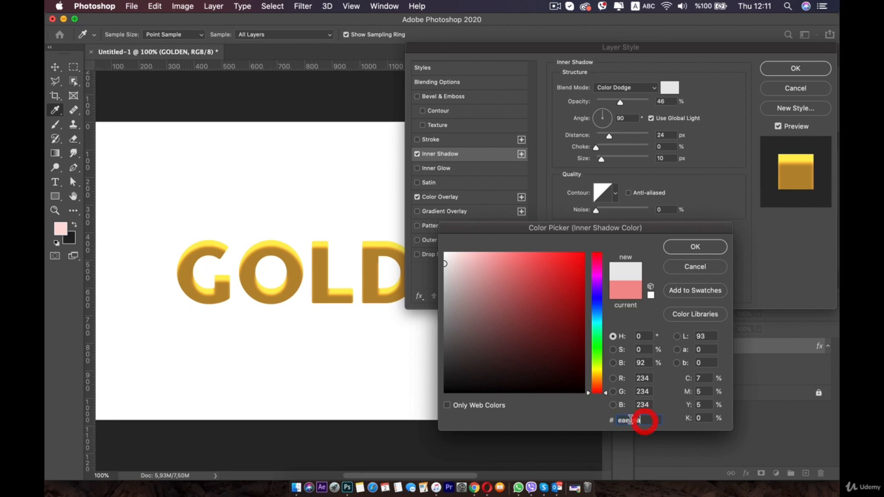
{"action": "left_click", "coordinate": [694, 248]}
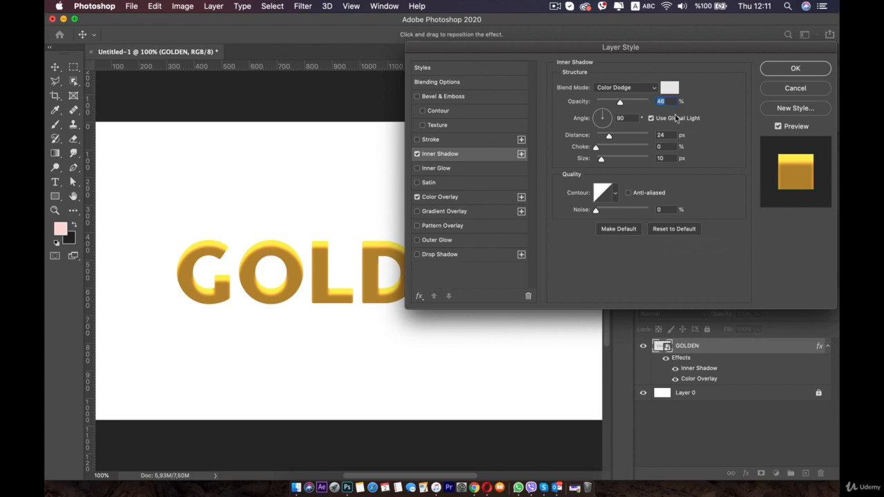
Turn off global light for the Inner Shadow and set its angle to 145°, distance to 5 px and size to 7 px.
{"action": "left_click", "coordinate": [651, 119]}
{"action": "left_click_drag", "start_coordinate": [608, 121], "coordinate": [598, 118]}
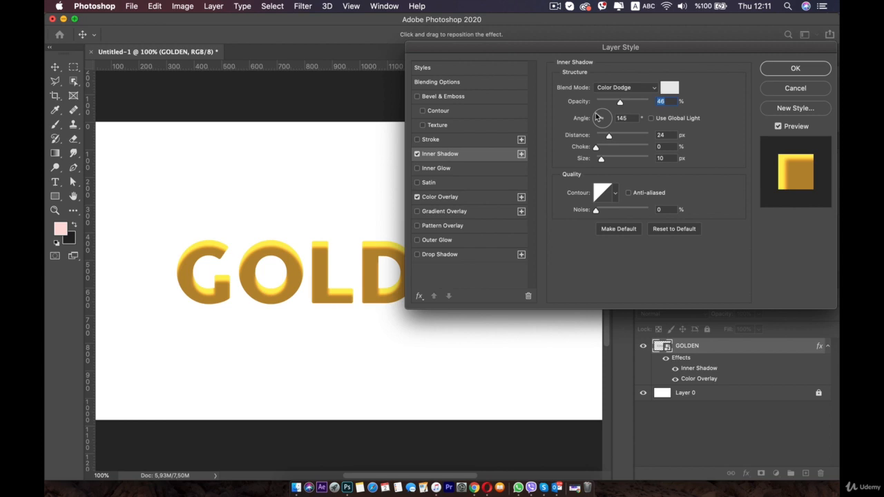
{"action": "left_click", "coordinate": [597, 119]}
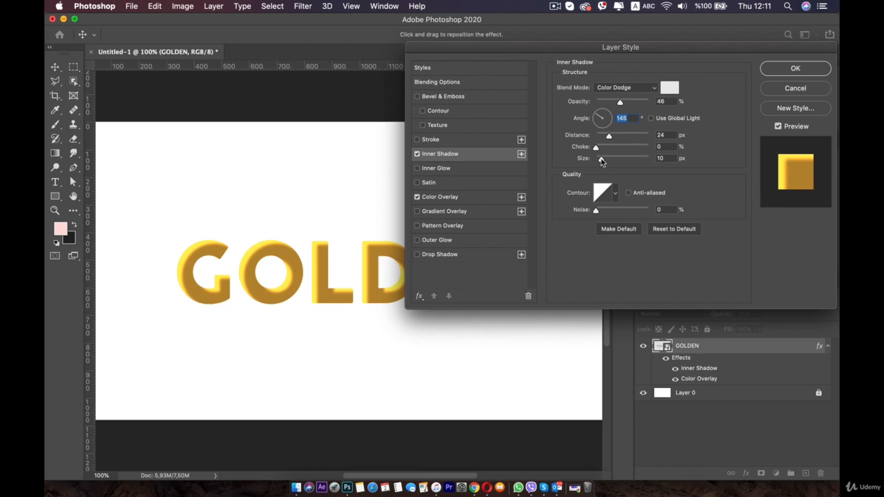
{"action": "left_click", "coordinate": [596, 148]}
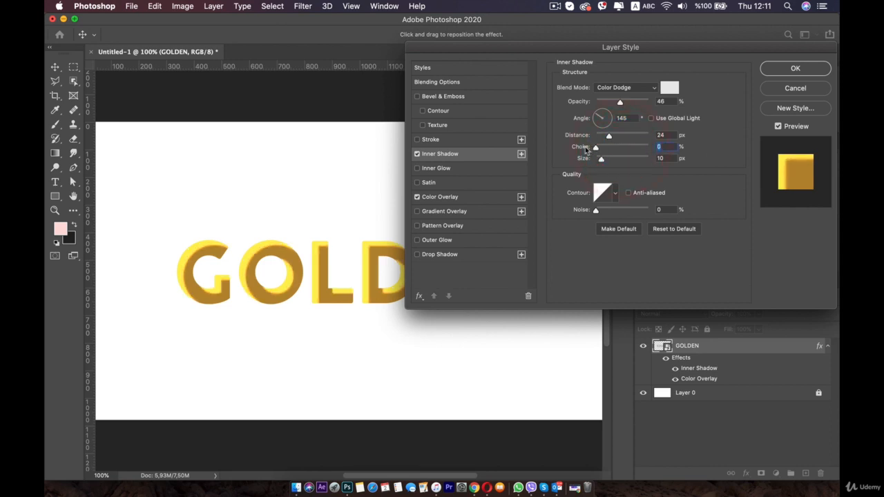
{"action": "left_click_drag", "start_coordinate": [601, 159], "coordinate": [598, 136]}
{"action": "left_click", "coordinate": [598, 161]}
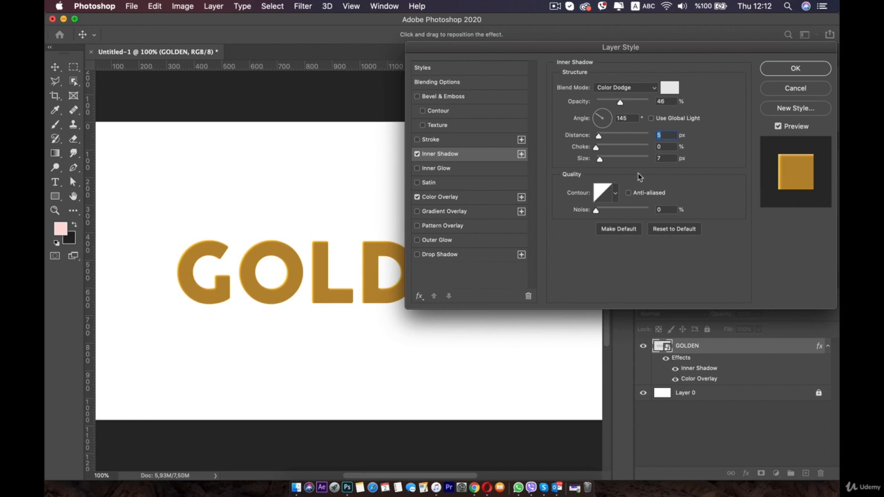
Add a Bevel & Emboss effect to the GOLDEN layer with the Inner Bevel style, 126% depth and Up direction.
{"action": "left_click", "coordinate": [448, 98]}
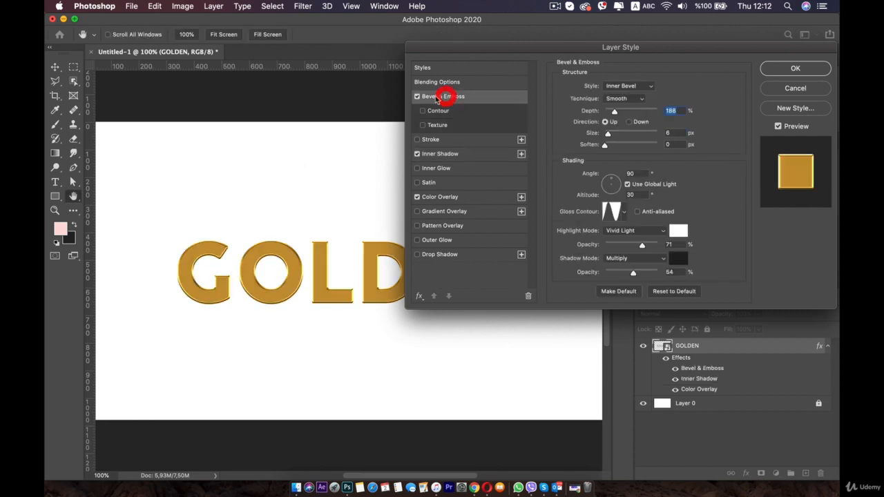
{"action": "left_click", "coordinate": [620, 88]}
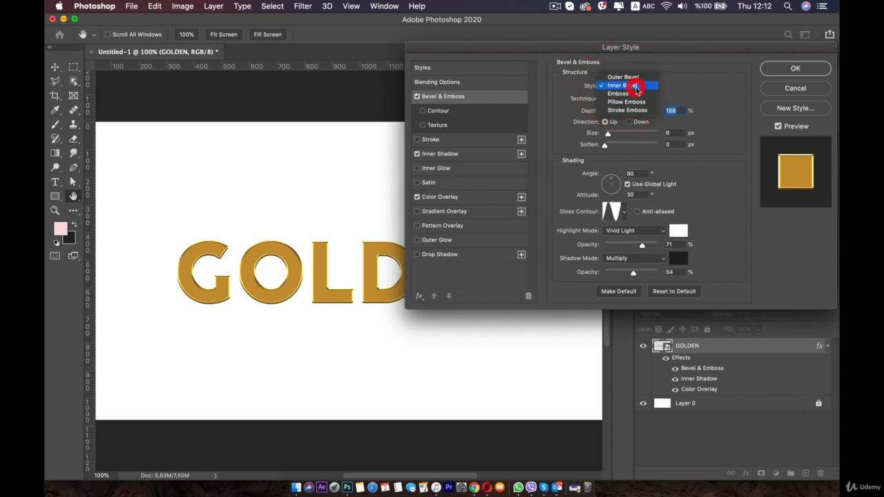
{"action": "left_click", "coordinate": [635, 87]}
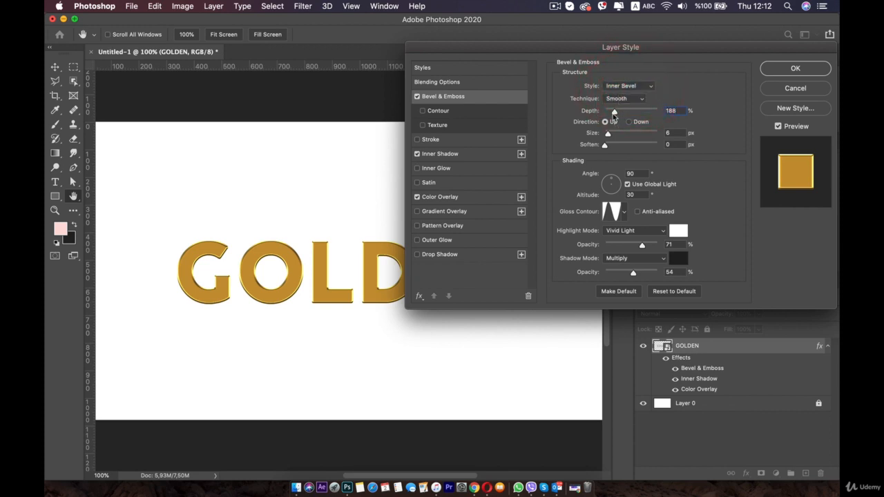
{"action": "left_click_drag", "start_coordinate": [613, 115], "coordinate": [611, 113]}
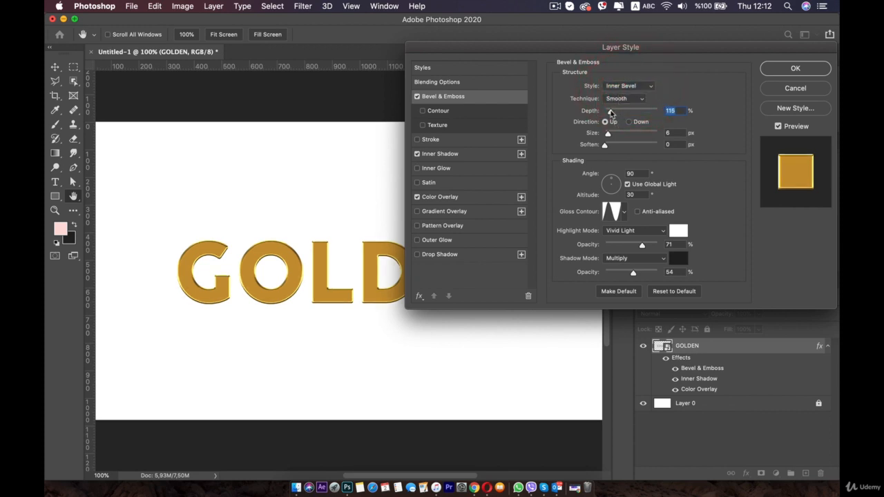
{"action": "left_click", "coordinate": [612, 113]}
{"action": "left_click", "coordinate": [605, 122]}
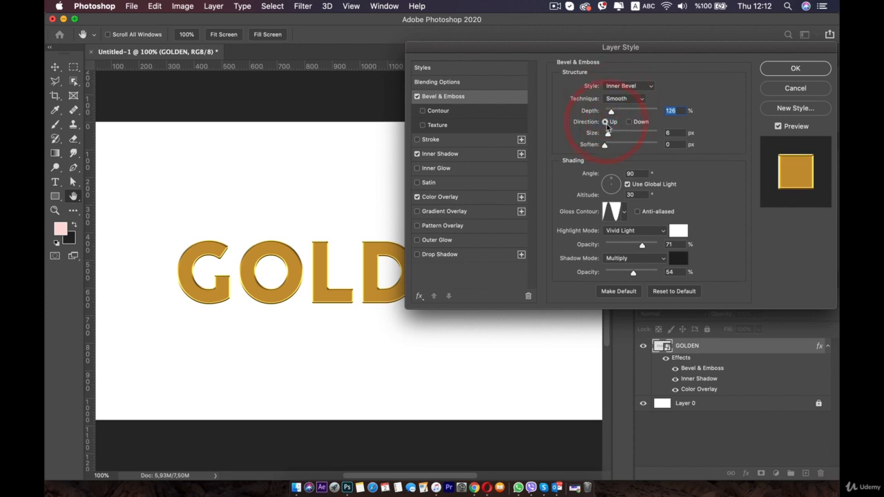
Set the bevel's size to 250 px with 0 px soften, and its light to 144° angle and 37° altitude without global light.
{"action": "left_click_drag", "start_coordinate": [608, 135], "coordinate": [635, 135]}
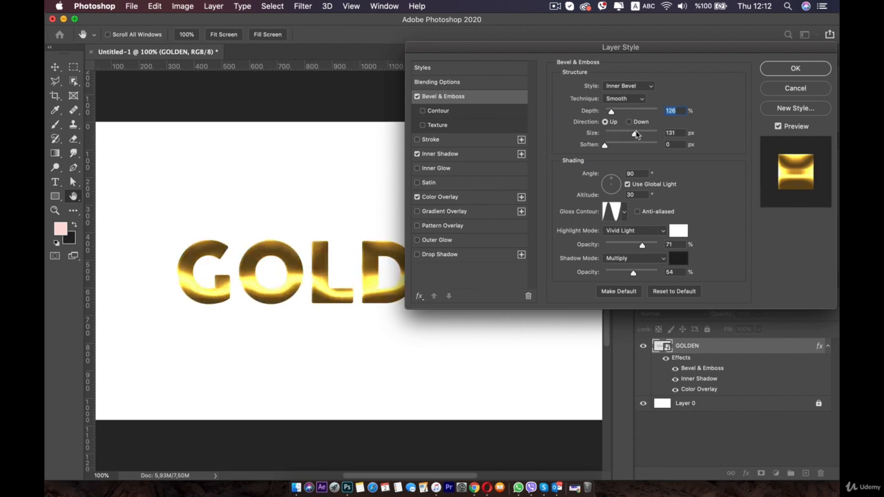
{"action": "left_click_drag", "start_coordinate": [635, 135], "coordinate": [658, 133]}
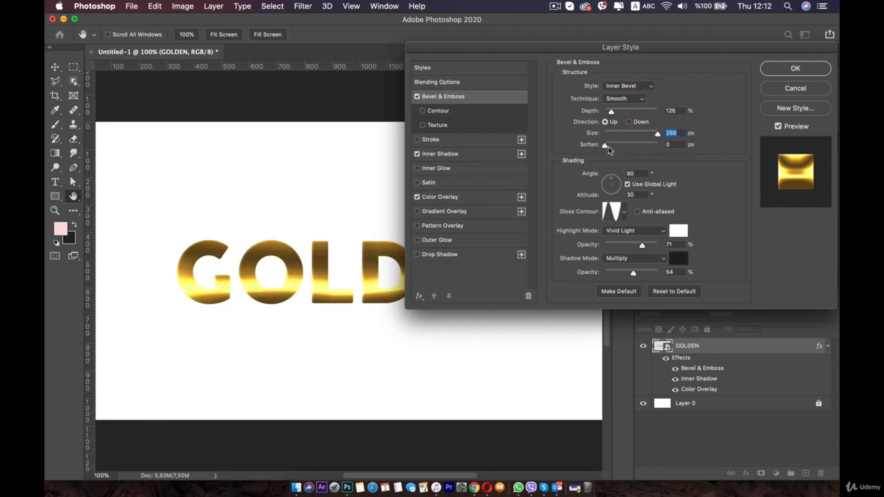
{"action": "left_click_drag", "start_coordinate": [606, 145], "coordinate": [537, 148]}
{"action": "left_click_drag", "start_coordinate": [626, 181], "coordinate": [606, 185]}
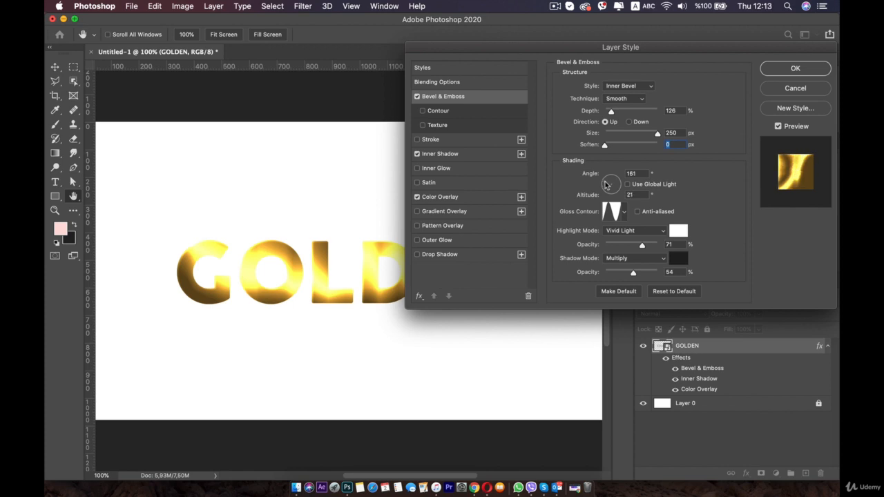
{"action": "left_click_drag", "start_coordinate": [605, 185], "coordinate": [608, 184]}
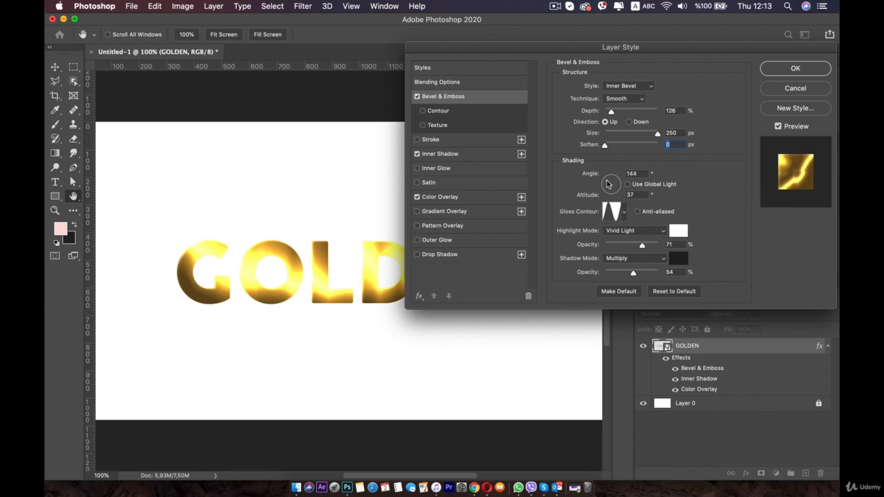
{"action": "left_click", "coordinate": [608, 183]}
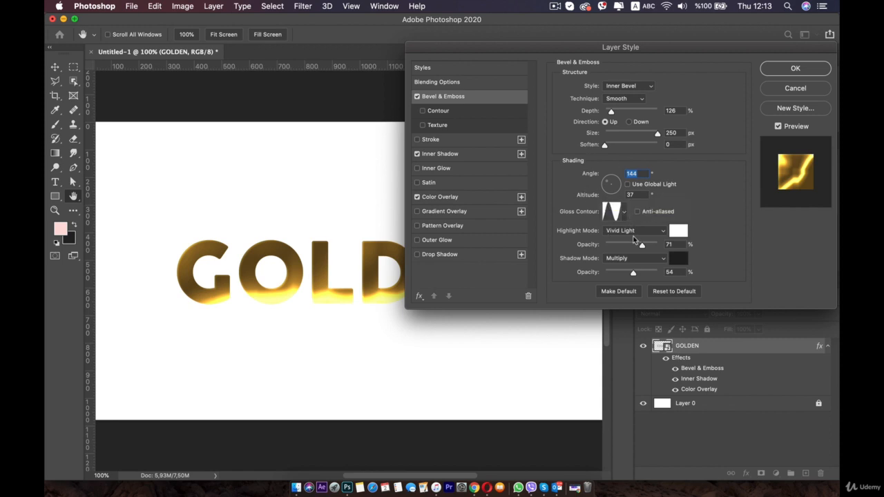
Set the bevel's highlight mode to Color Dodge and its gloss contour to the straight diagonal linear preset.
{"action": "left_click", "coordinate": [659, 234]}
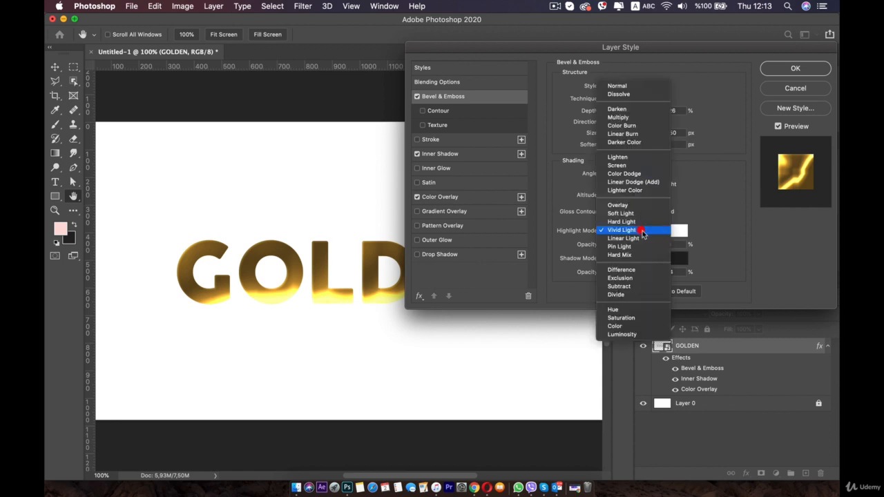
{"action": "left_click", "coordinate": [625, 177]}
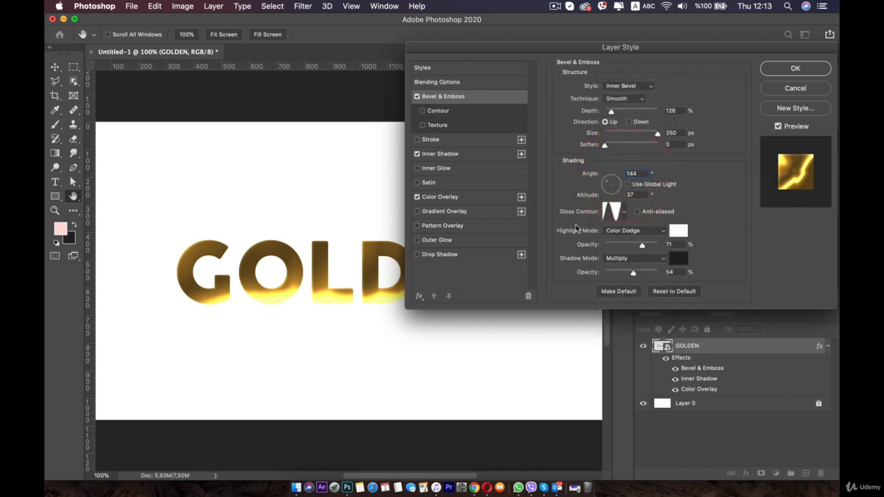
{"action": "left_click", "coordinate": [619, 215]}
{"action": "left_click", "coordinate": [558, 236]}
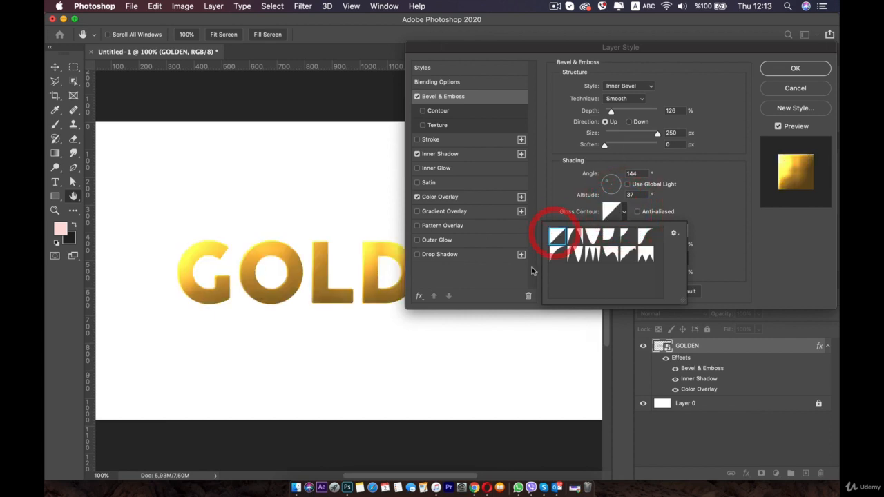
{"action": "double_click", "coordinate": [558, 238]}
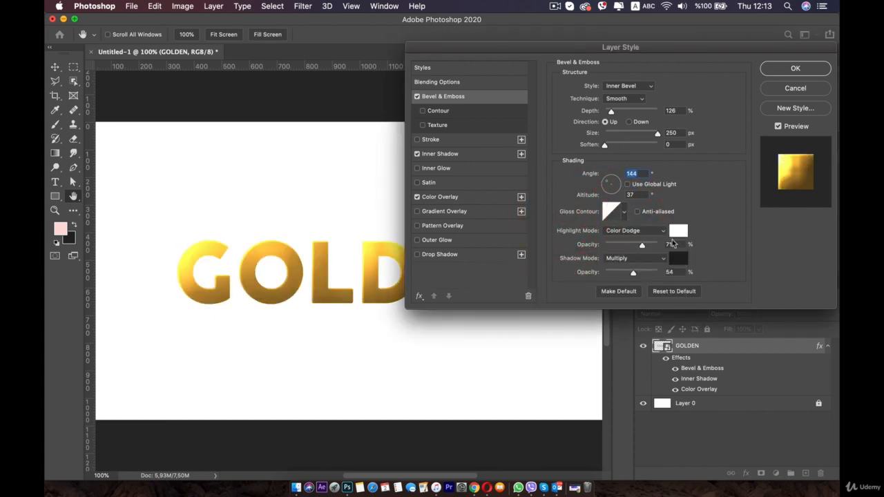
Set the bevel's highlight opacity to 50% and its shadow opacity to 0%, keeping the Multiply shadow mode.
{"action": "left_click", "coordinate": [628, 245]}
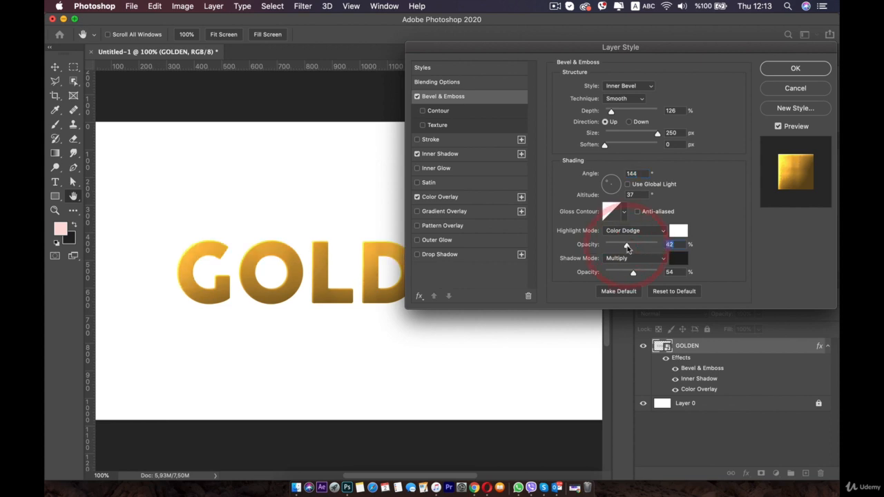
{"action": "left_click_drag", "start_coordinate": [631, 247], "coordinate": [631, 245]}
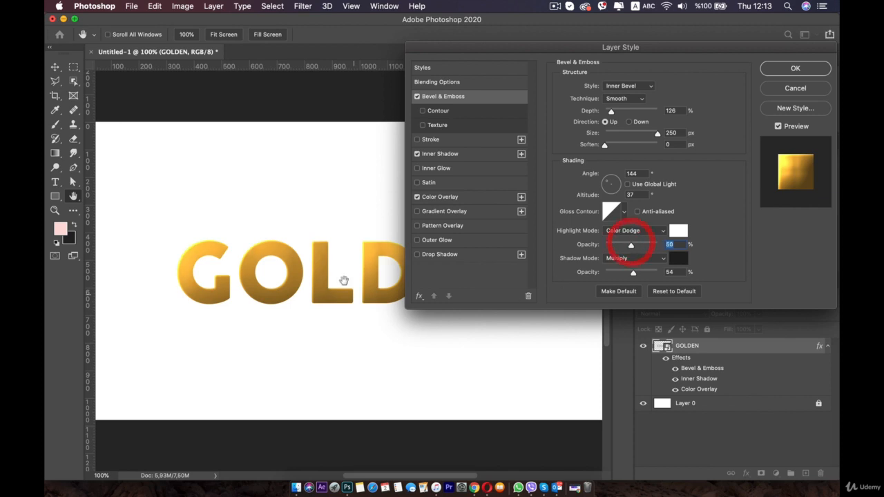
{"action": "left_click", "coordinate": [623, 258]}
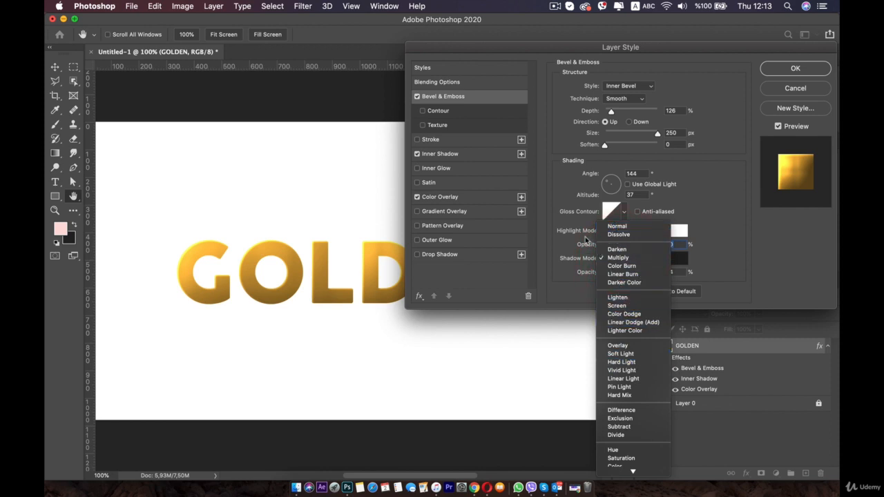
{"action": "left_click", "coordinate": [586, 240]}
{"action": "left_click_drag", "start_coordinate": [635, 274], "coordinate": [575, 278]}
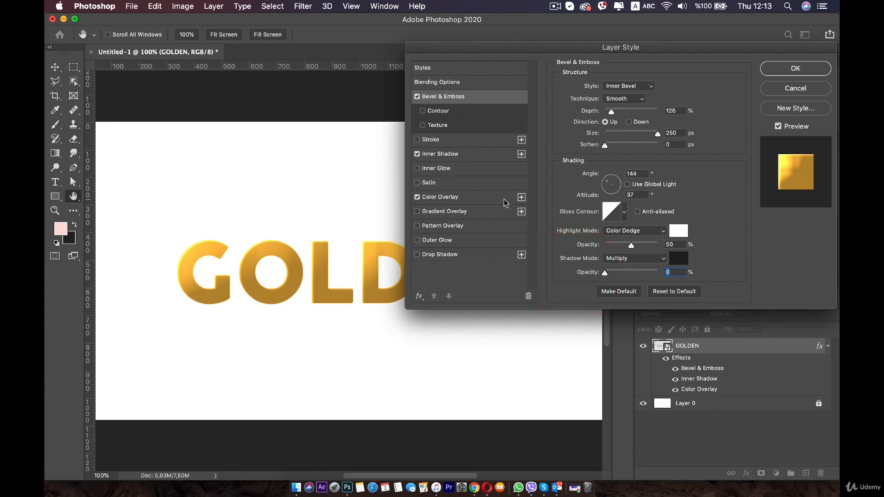
Add a Satin effect to the GOLDEN layer in Overlay mode with a near-white color, #f6f6f6.
{"action": "left_click", "coordinate": [437, 183]}
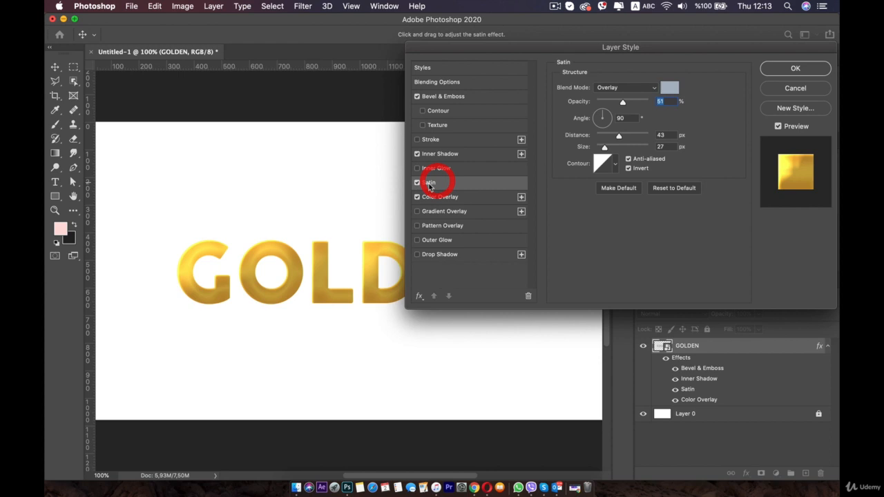
{"action": "left_click", "coordinate": [669, 87]}
{"action": "mouse_move", "coordinate": [462, 282]}
{"action": "left_mouse_down"}
{"action": "mouse_move", "coordinate": [458, 261]}
{"action": "mouse_move", "coordinate": [431, 246]}
{"action": "mouse_move", "coordinate": [453, 259]}
{"action": "mouse_move", "coordinate": [445, 257]}
{"action": "left_mouse_up"}
{"action": "left_click", "coordinate": [444, 257]}
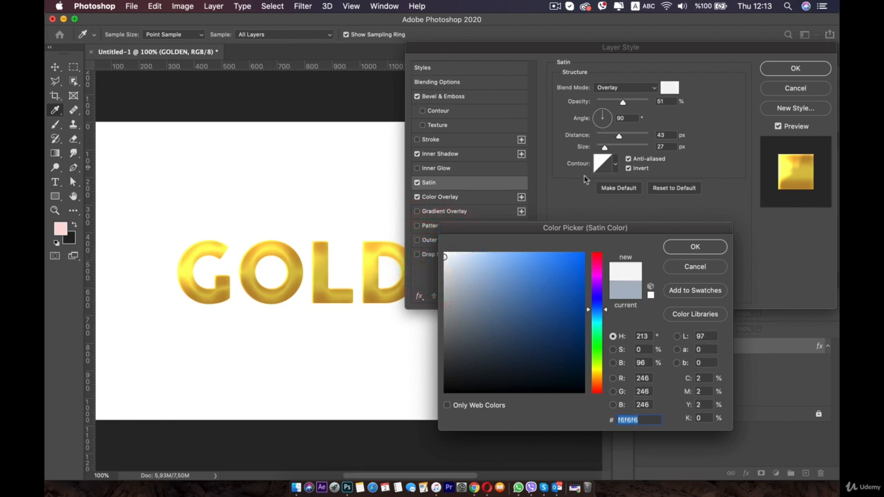
{"action": "left_click", "coordinate": [614, 102]}
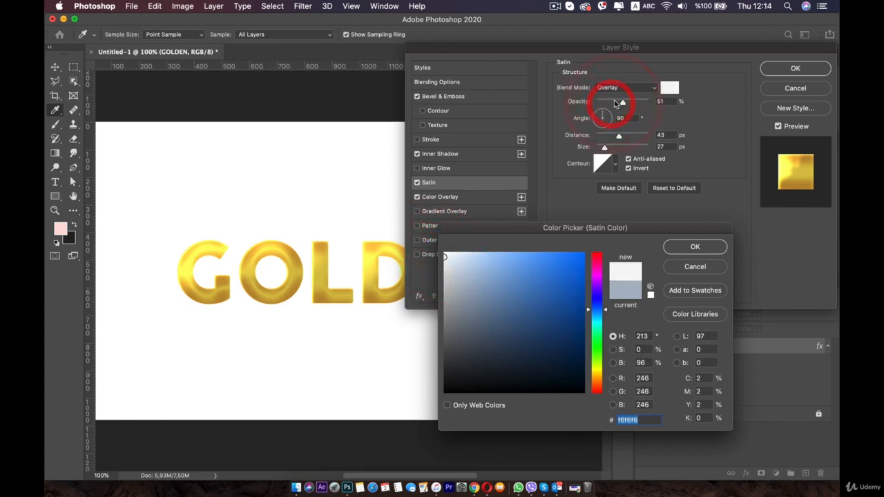
{"action": "left_click", "coordinate": [678, 246]}
Set the Satin effect's opacity to 25%, angle to 49° and distance to 28 px, and increase its size.
{"action": "left_click_drag", "start_coordinate": [622, 101], "coordinate": [611, 103]}
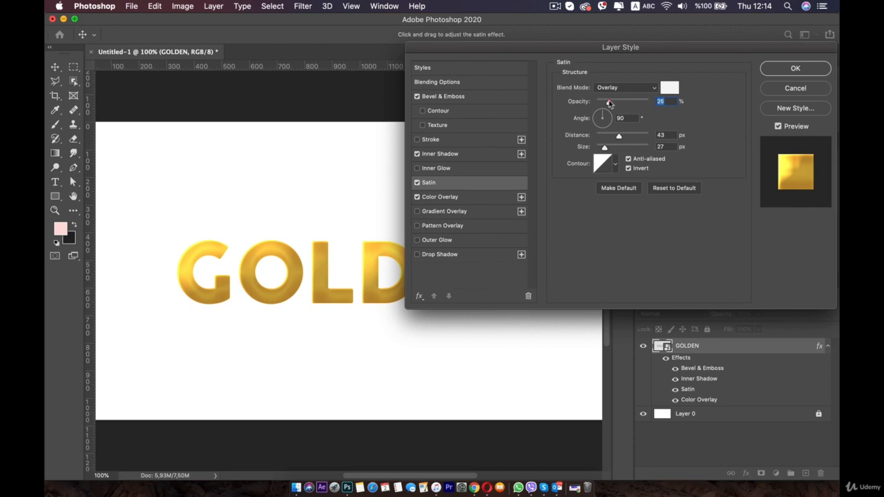
{"action": "left_click_drag", "start_coordinate": [608, 118], "coordinate": [611, 119]}
{"action": "left_click", "coordinate": [608, 111]}
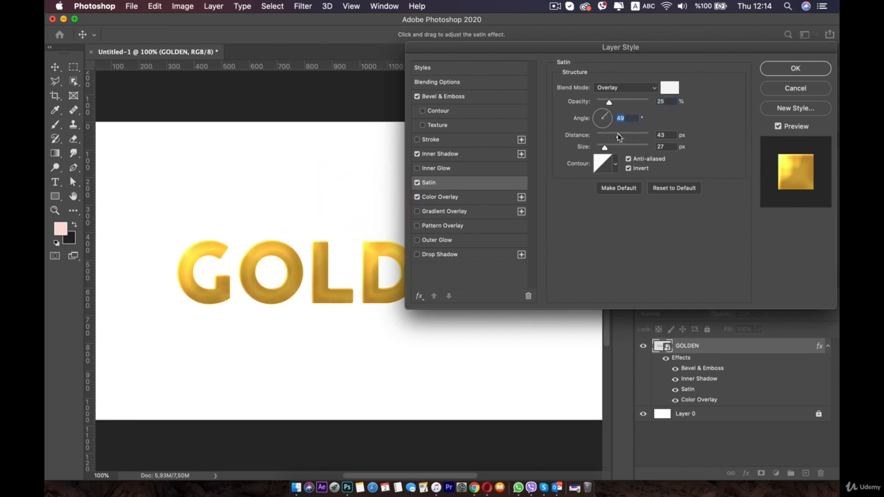
{"action": "left_click_drag", "start_coordinate": [618, 136], "coordinate": [603, 138]}
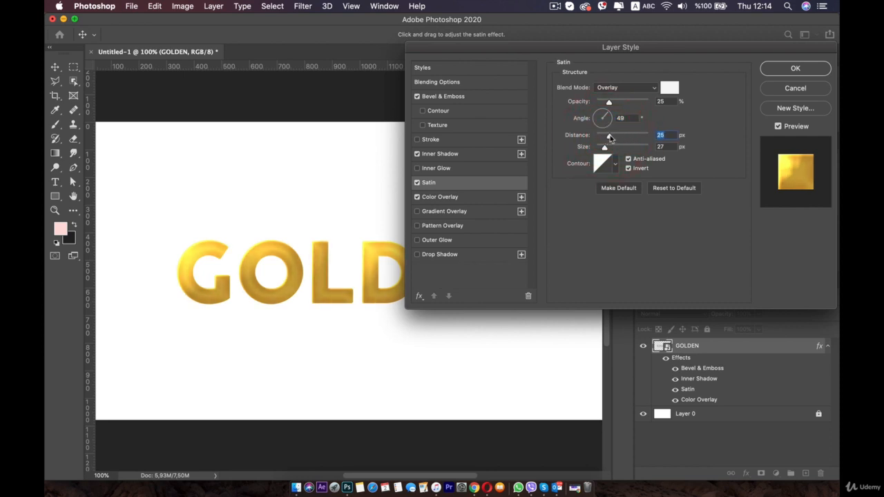
{"action": "left_click", "coordinate": [610, 136]}
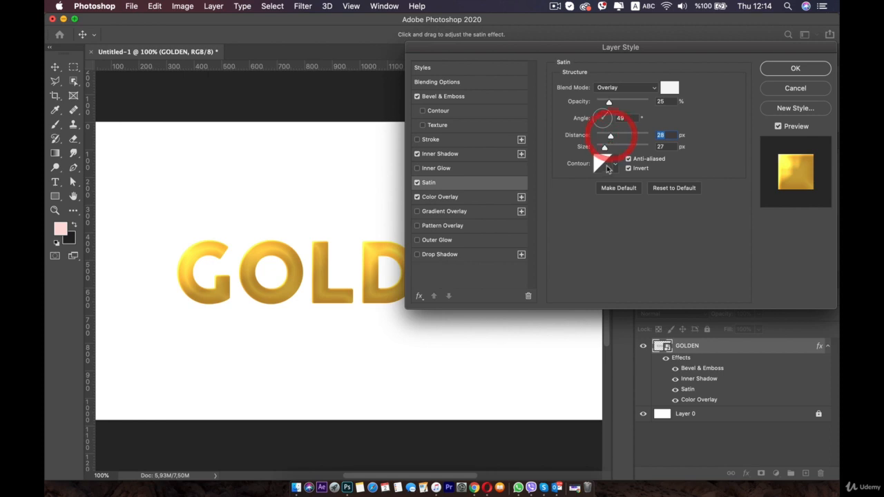
{"action": "left_click_drag", "start_coordinate": [607, 150], "coordinate": [620, 150]}
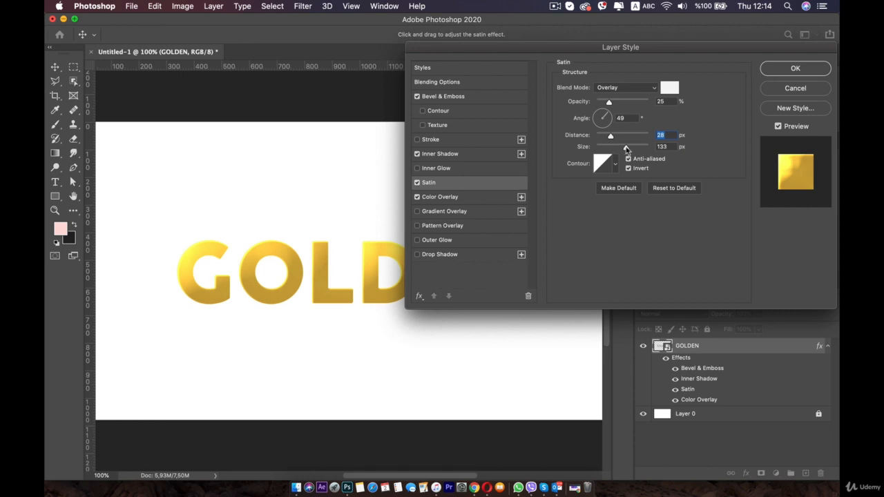
Set the Satin effect's size to 128 px, apply the layer style, and deselect the GOLDEN layer.
{"action": "left_click", "coordinate": [625, 149]}
{"action": "left_click_drag", "start_coordinate": [611, 46], "coordinate": [520, 166]}
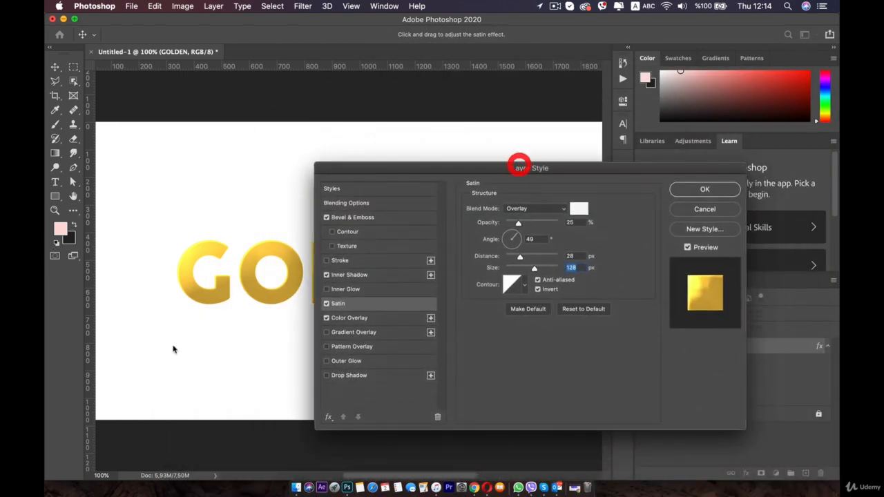
{"action": "left_click", "coordinate": [690, 190]}
{"action": "scroll", "coordinate": [414, 237], "scroll_direction": "down", "scroll_amount": 4}
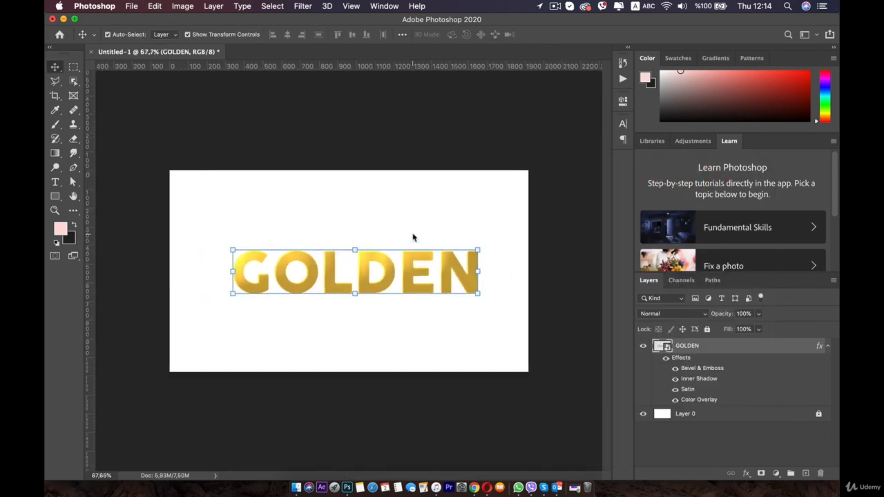
{"action": "left_click", "coordinate": [722, 441]}
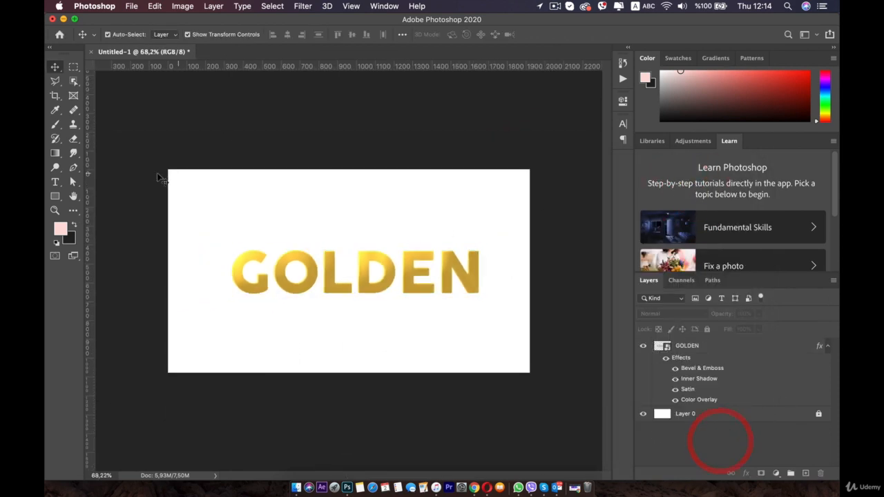
Draw a 2180 x 1258 px rectangle covering the whole canvas and fill it with the recently used dark grey.
{"action": "left_click", "coordinate": [54, 196]}
{"action": "mouse_move", "coordinate": [157, 154]}
{"action": "left_mouse_down"}
{"action": "mouse_move", "coordinate": [548, 410]}
{"action": "mouse_move", "coordinate": [568, 392]}
{"action": "left_mouse_up"}
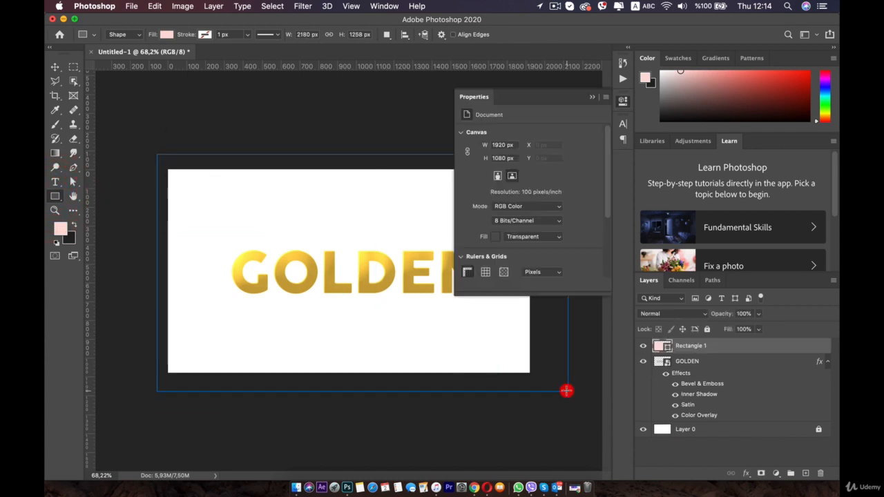
{"action": "left_click", "coordinate": [467, 166]}
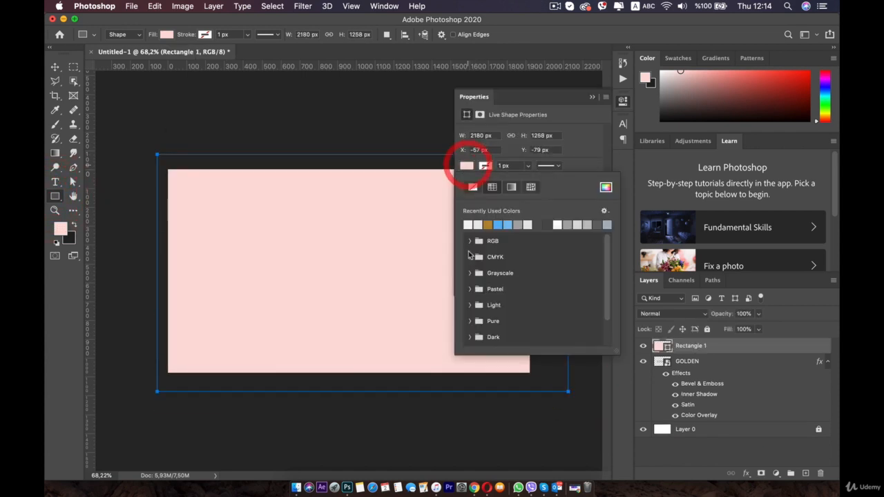
{"action": "left_click", "coordinate": [550, 224]}
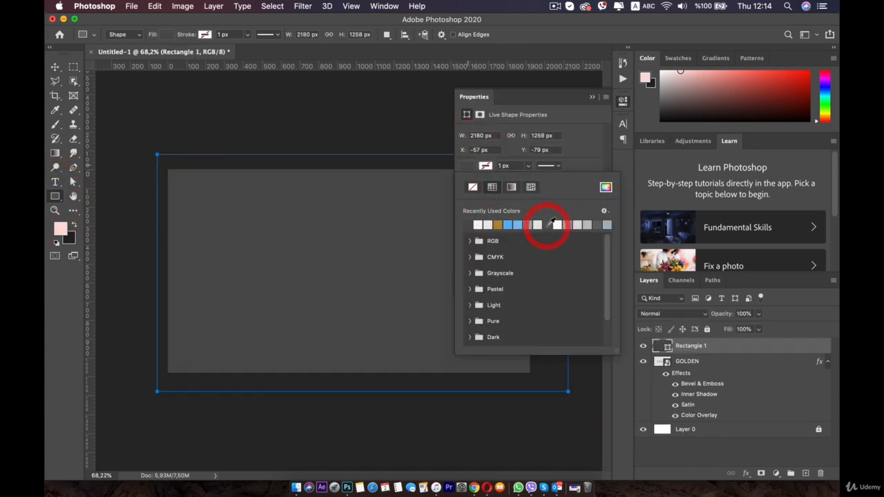
Move the Rectangle 1 layer below the GOLDEN layer and lock it.
{"action": "left_click", "coordinate": [54, 67]}
{"action": "left_click", "coordinate": [178, 121]}
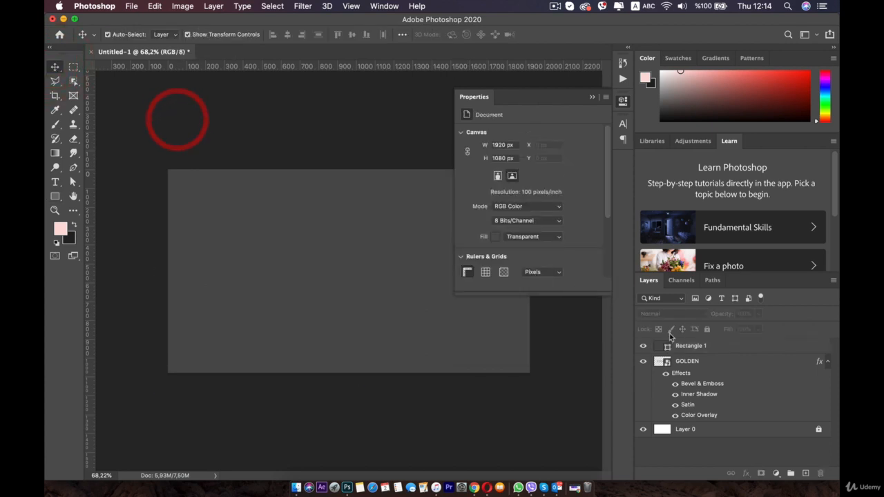
{"action": "left_click_drag", "start_coordinate": [676, 345], "coordinate": [704, 420]}
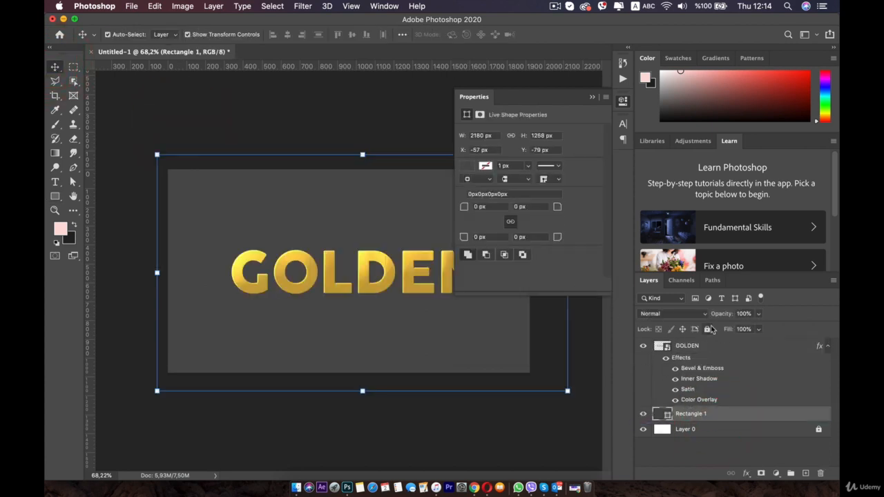
{"action": "left_click", "coordinate": [707, 329]}
Close the shape properties and shift the GOLDEN text slightly left on the canvas.
{"action": "left_click", "coordinate": [624, 100]}
{"action": "left_click_drag", "start_coordinate": [408, 263], "coordinate": [397, 266]}
{"action": "left_click", "coordinate": [414, 333]}
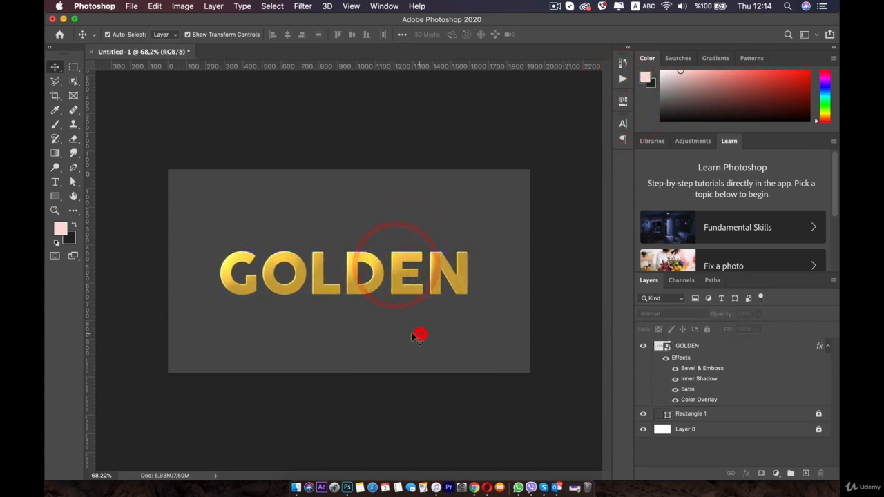
{"action": "scroll", "coordinate": [384, 335], "scroll_direction": "up", "scroll_amount": 3}
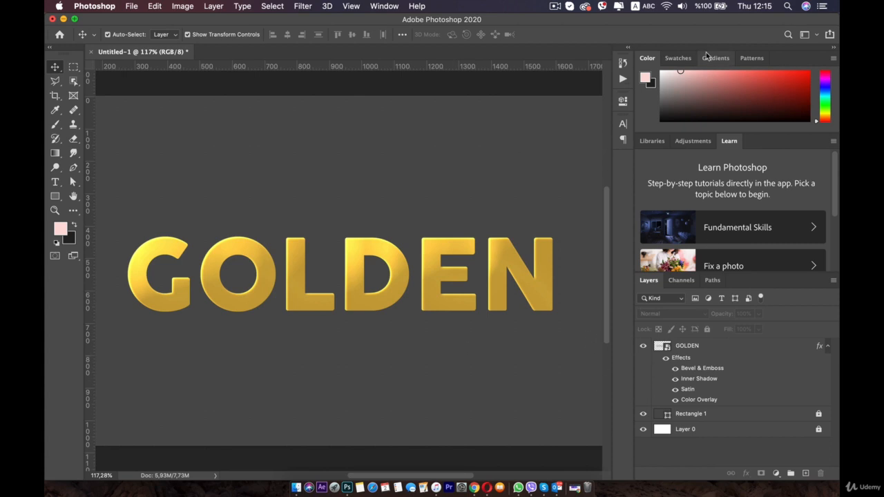
Duplicate the GOLDEN layer, clear the layer style from the original, and check the original with the copy hidden.
{"action": "left_click", "coordinate": [708, 341]}
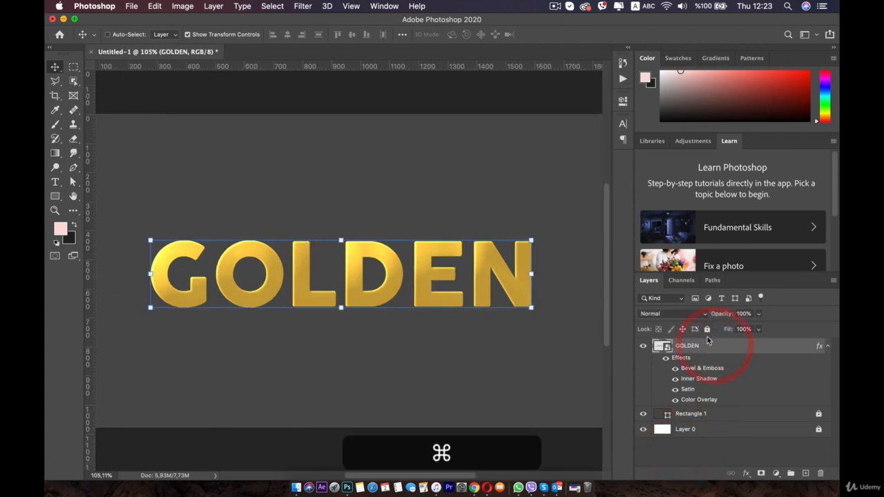
{"action": "key", "text": "super+j"}
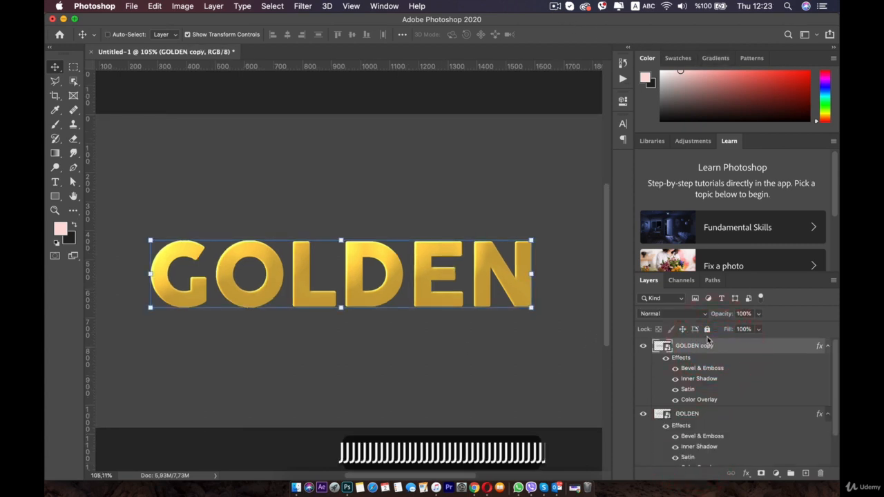
{"action": "scroll", "coordinate": [689, 393], "scroll_direction": "down", "scroll_amount": 2}
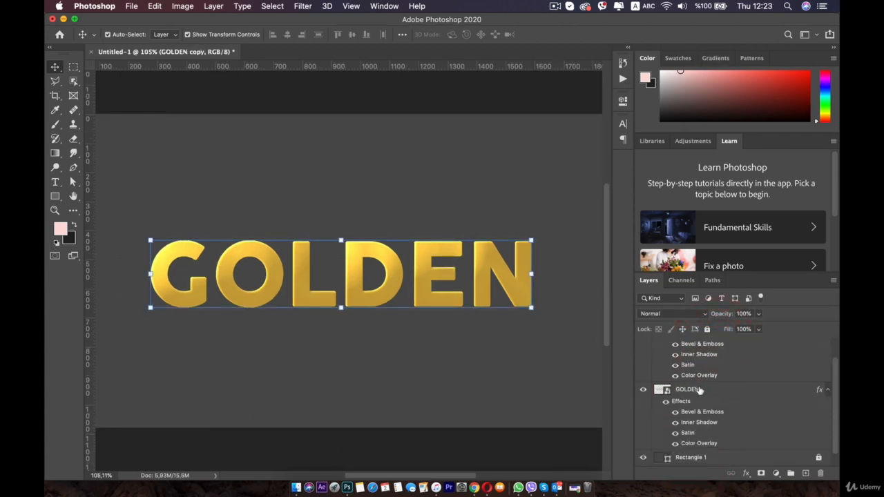
{"action": "left_click", "coordinate": [700, 390]}
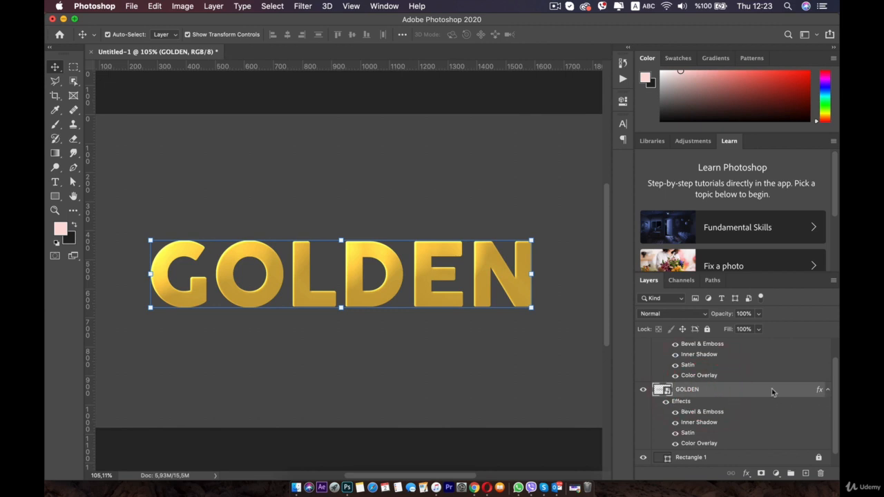
{"action": "right_click", "coordinate": [772, 392]}
{"action": "scroll", "coordinate": [731, 395], "scroll_direction": "down", "scroll_amount": 1}
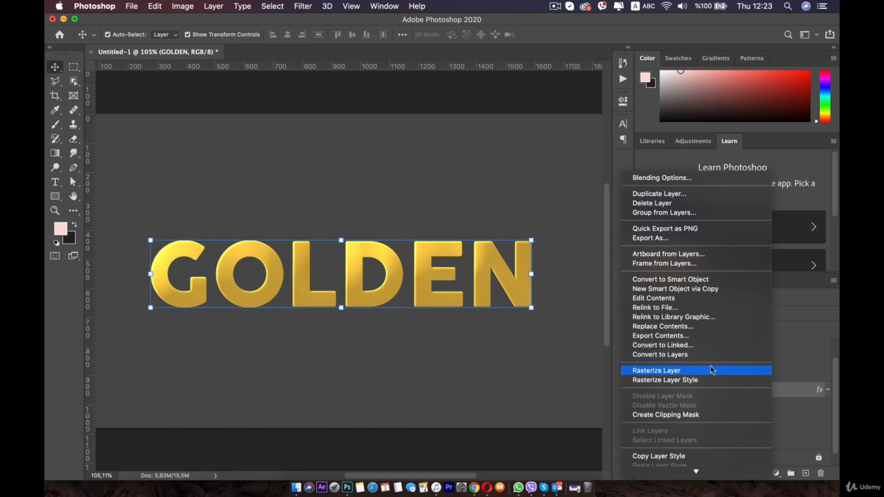
{"action": "scroll", "coordinate": [703, 357], "scroll_direction": "down", "scroll_amount": 5}
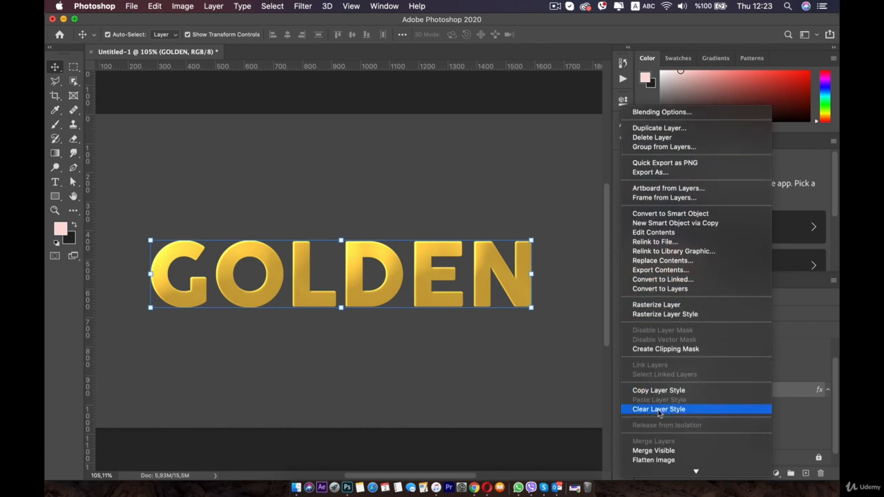
{"action": "left_click", "coordinate": [679, 411]}
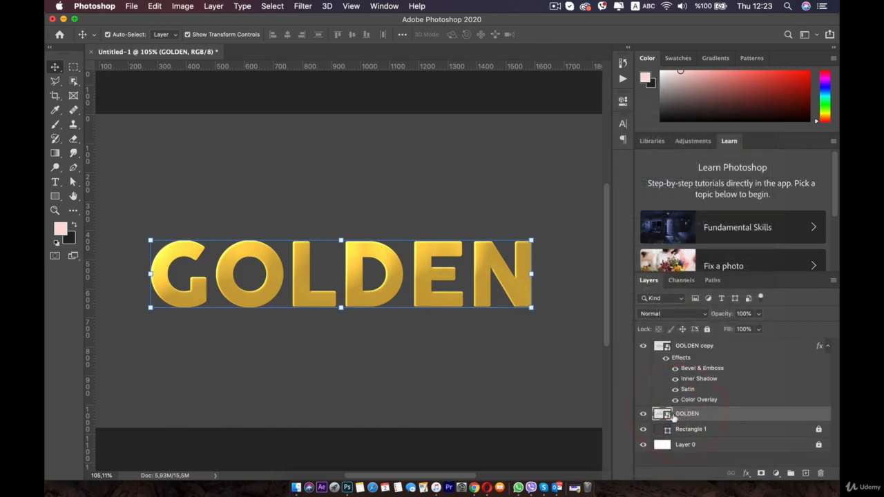
{"action": "left_click", "coordinate": [643, 346]}
{"action": "left_click", "coordinate": [643, 346]}
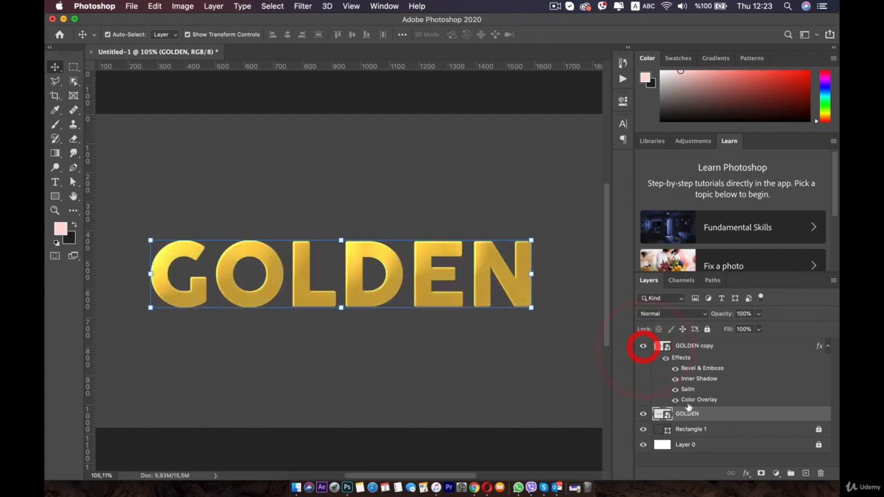
Put the styled GOLDEN copy layer into a group named F and collapse the group.
{"action": "left_click", "coordinate": [718, 347]}
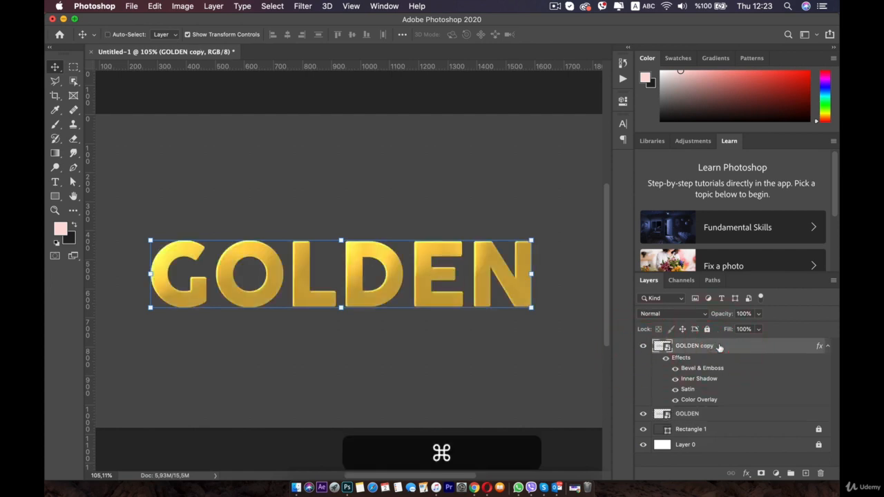
{"action": "key", "text": "super+g"}
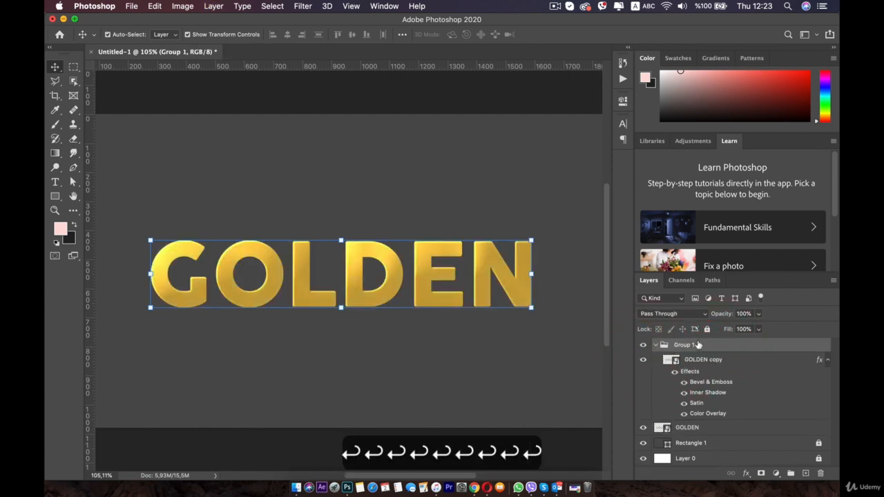
{"action": "double_click", "coordinate": [688, 345]}
{"action": "type", "text": "F"}
{"action": "key", "text": "Return"}
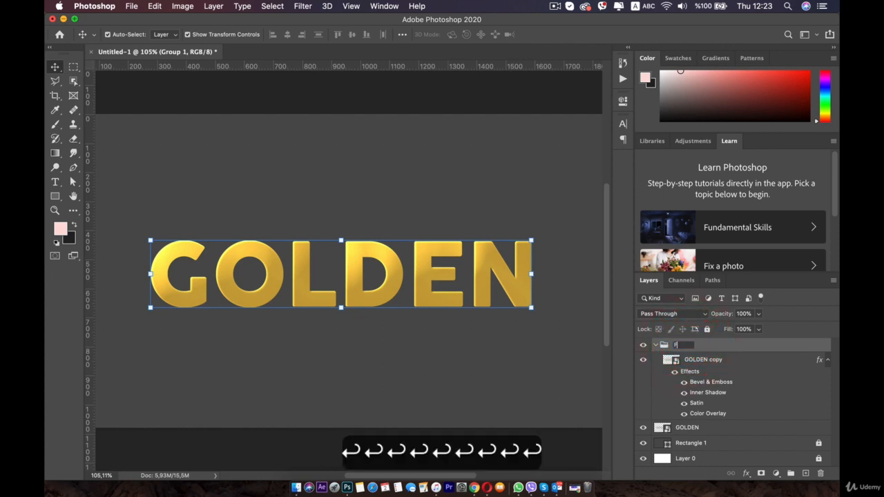
{"action": "left_click", "coordinate": [655, 344]}
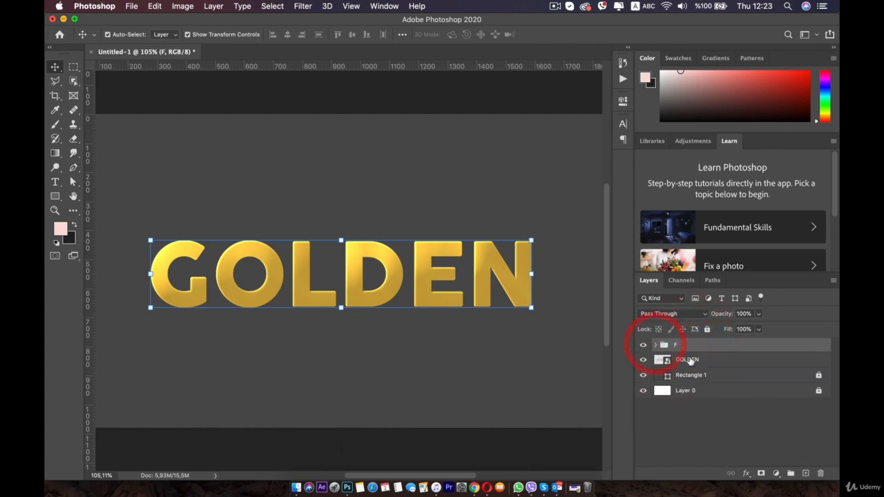
Check the unstyled GOLDEN layer with group F hidden, then duplicate it and nudge the duplicate slightly left behind the gold text.
{"action": "left_click", "coordinate": [699, 360]}
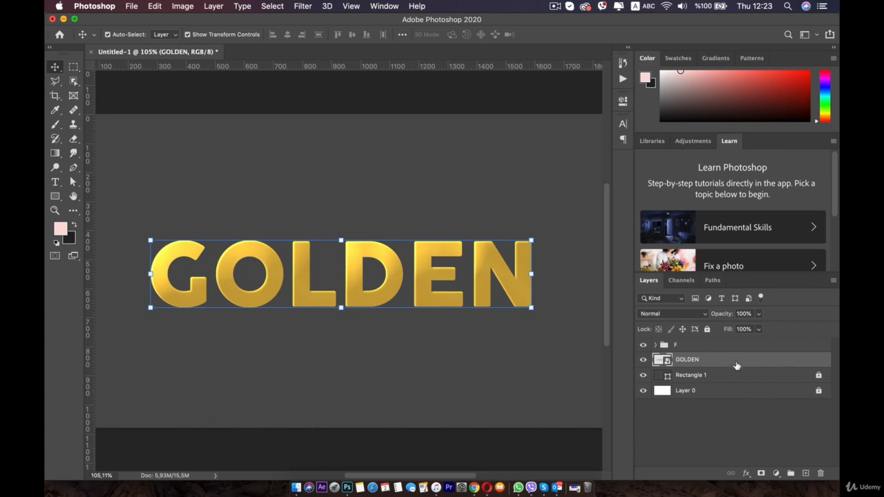
{"action": "left_click", "coordinate": [643, 345]}
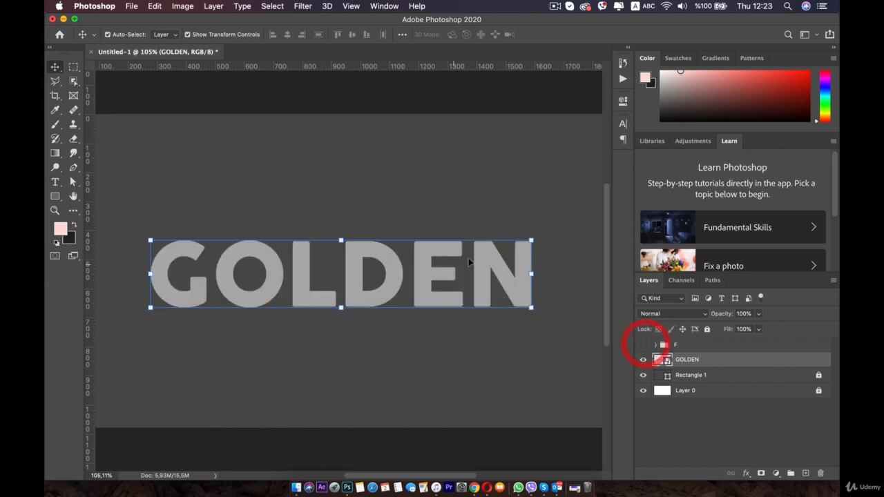
{"action": "scroll", "coordinate": [458, 300], "scroll_direction": "up", "scroll_amount": 3}
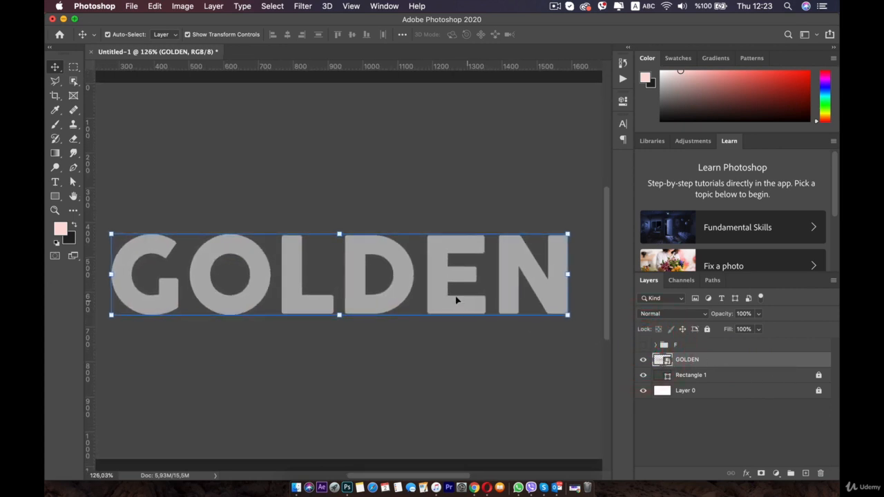
{"action": "left_click", "coordinate": [643, 345]}
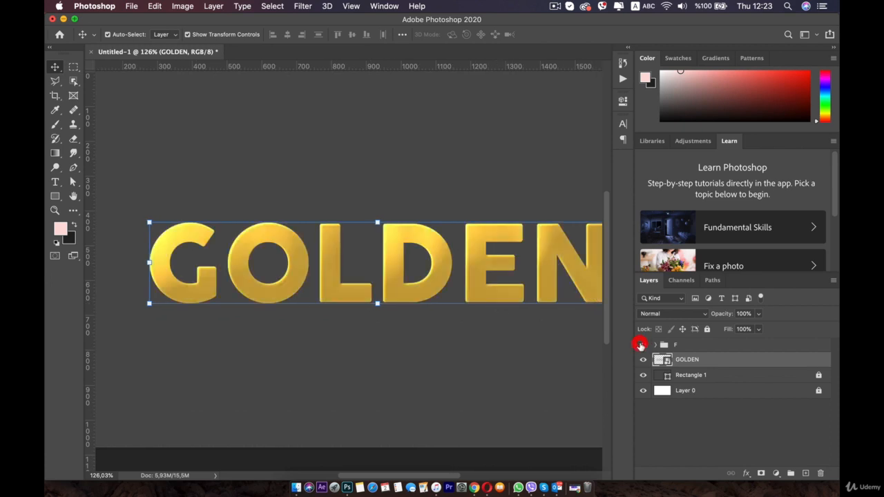
{"action": "left_click", "coordinate": [689, 360]}
{"action": "key", "text": "super+j"}
{"action": "key", "text": "Down"}
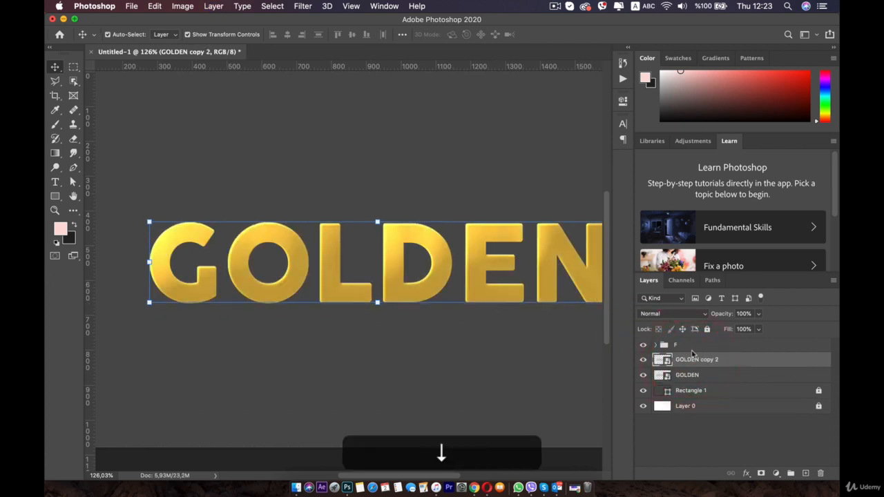
{"action": "key", "text": "Left"}
{"action": "key", "text": "Left"}
{"action": "key", "text": "Left"}
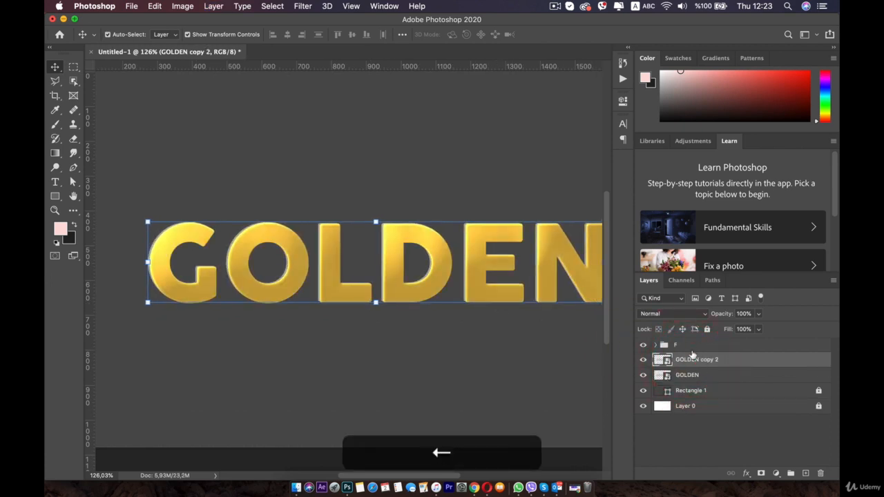
{"action": "key", "text": "Right"}
{"action": "key", "text": "Right"}
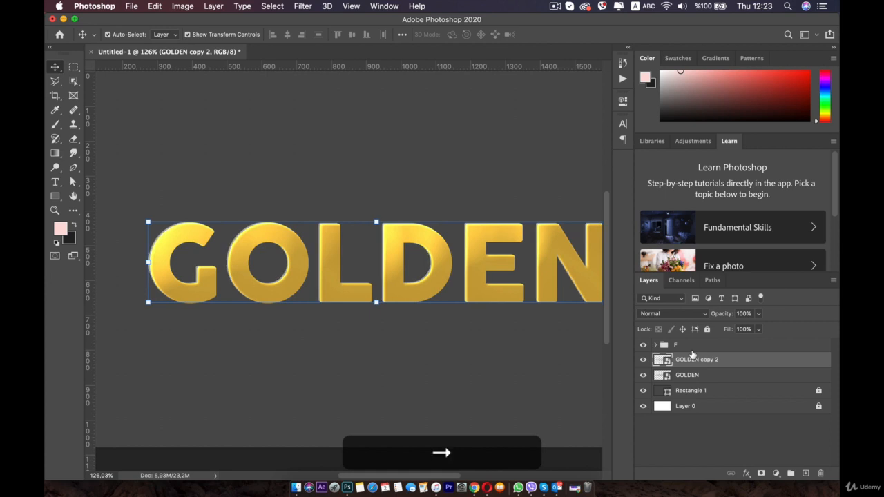
Nudge GOLDEN copy 2 right and down until its top edges line up with the gold letters.
{"action": "scroll", "coordinate": [693, 354], "scroll_direction": "up", "scroll_amount": 1}
{"action": "key", "text": "space"}
{"action": "left_click_drag", "start_coordinate": [532, 259], "coordinate": [396, 253]}
{"action": "left_click", "coordinate": [424, 253]}
{"action": "left_click", "coordinate": [385, 255]}
{"action": "key", "text": "Right"}
{"action": "key", "text": "Right"}
{"action": "key", "text": "Right"}
{"action": "key", "text": "Right"}
{"action": "key", "text": "Right"}
{"action": "key", "text": "Right"}
{"action": "key", "text": "Right"}
{"action": "key", "text": "Right"}
{"action": "key", "text": "Right"}
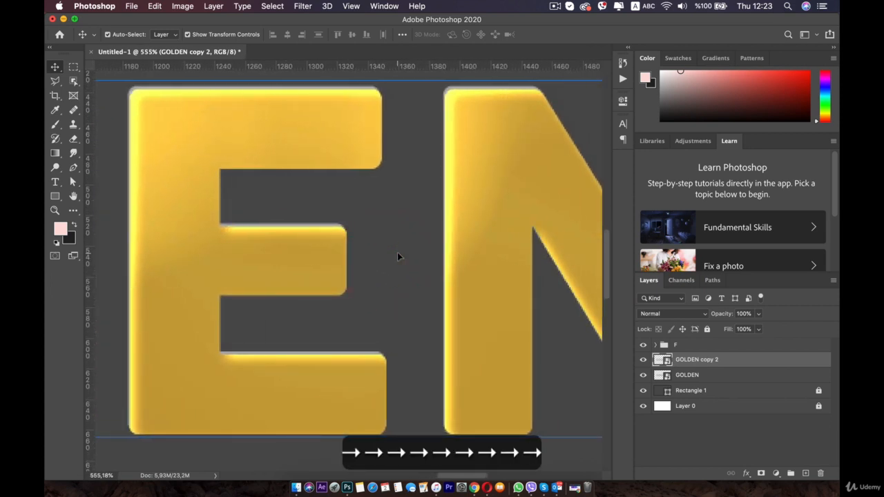
{"action": "key", "text": "Down"}
{"action": "key", "text": "Down"}
{"action": "key", "text": "Down"}
{"action": "key", "text": "Down"}
{"action": "key", "text": "Down"}
{"action": "key", "text": "Down"}
{"action": "key", "text": "Down"}
{"action": "key", "text": "Down"}
{"action": "key", "text": "Down"}
{"action": "key", "text": "Down"}
{"action": "key", "text": "Down"}
{"action": "key", "text": "Down"}
{"action": "key", "text": "Down"}
{"action": "key", "text": "Down"}
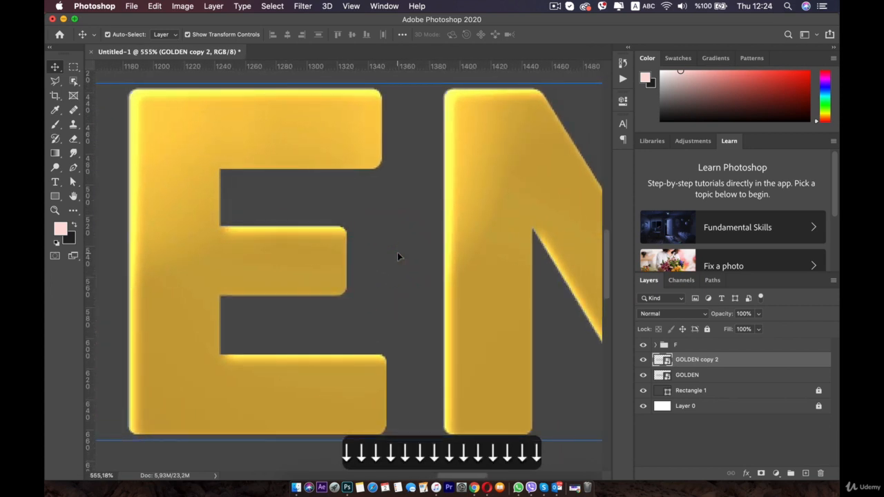
Fine-tune GOLDEN copy 2 horizontally, leaving only a thin grey edge along the left side of the gold letters.
{"action": "key", "text": "Left"}
{"action": "key", "text": "Left"}
{"action": "key", "text": "Left"}
{"action": "key", "text": "Left"}
{"action": "key", "text": "Left"}
{"action": "key", "text": "Left"}
{"action": "key", "text": "Left"}
{"action": "key", "text": "Left"}
{"action": "key", "text": "Left"}
{"action": "key", "text": "Right"}
{"action": "key", "text": "Right"}
{"action": "key", "text": "Right"}
{"action": "key", "text": "Right"}
{"action": "key", "text": "Right"}
{"action": "key", "text": "Right"}
{"action": "key", "text": "Right"}
{"action": "key", "text": "Right"}
{"action": "key", "text": "Right"}
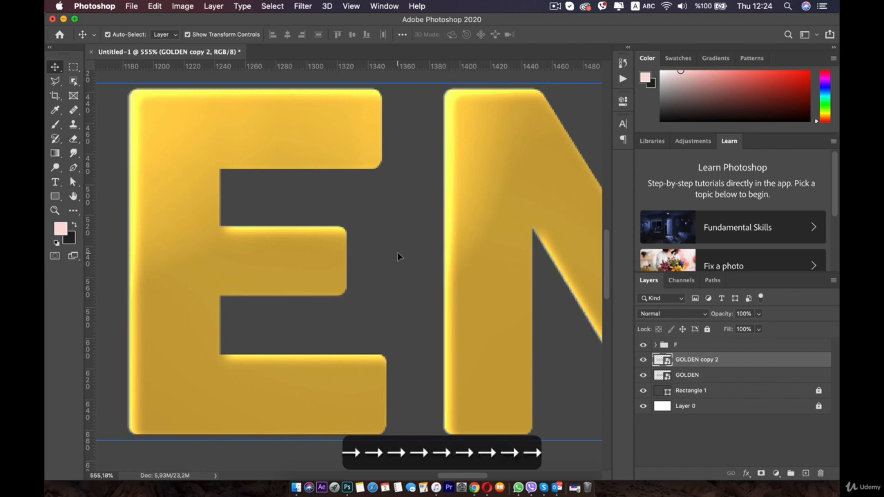
{"action": "key", "text": "Left"}
{"action": "key", "text": "Left"}
{"action": "key", "text": "Left"}
{"action": "key", "text": "Left"}
{"action": "key", "text": "Left"}
{"action": "key", "text": "Left"}
{"action": "key", "text": "Left"}
{"action": "key", "text": "Left"}
{"action": "key", "text": "Left"}
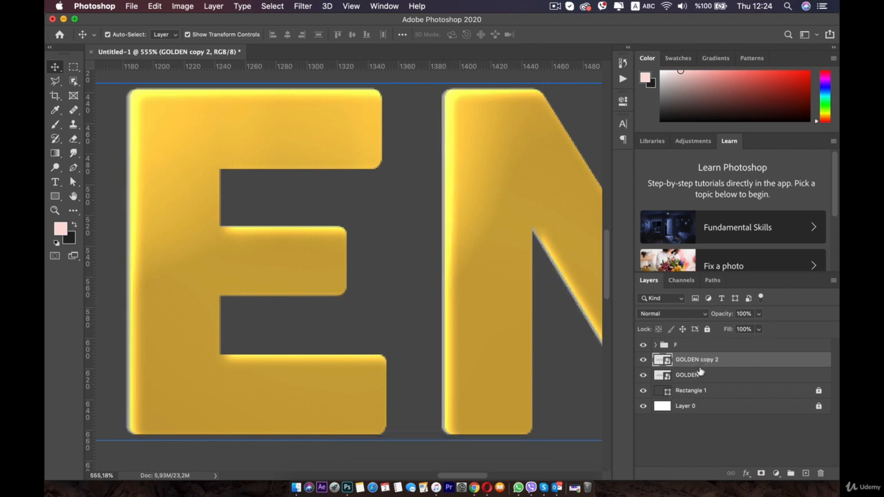
Duplicate the unstyled GOLDEN layer again, placing the new copy beneath GOLDEN copy 2.
{"action": "left_click", "coordinate": [700, 374]}
{"action": "key", "text": "ctrl+j"}
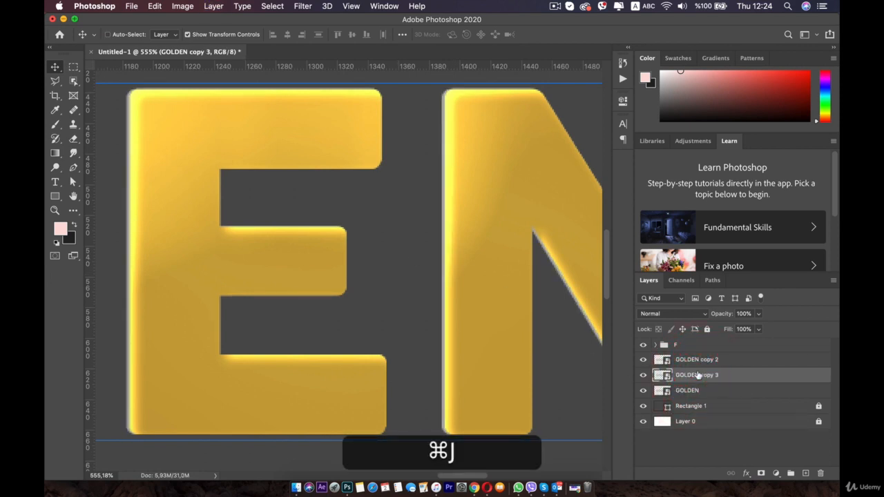
{"action": "key", "text": "ctrl"}
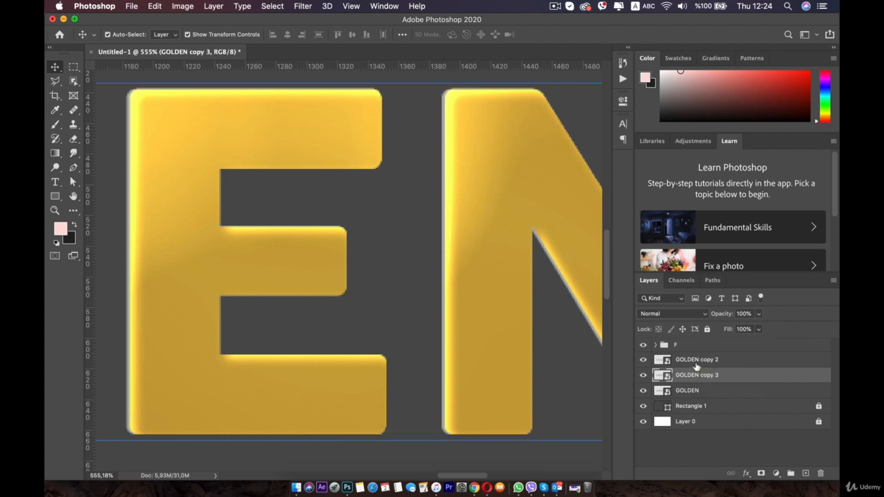
Reorder the unstyled text layers below group F so GOLDEN is on top, followed by GOLDEN copy 2 and GOLDEN copy 3.
{"action": "mouse_move", "coordinate": [696, 368]}
{"action": "left_mouse_down"}
{"action": "mouse_move", "coordinate": [696, 353]}
{"action": "mouse_move", "coordinate": [689, 393]}
{"action": "mouse_move", "coordinate": [690, 367]}
{"action": "mouse_move", "coordinate": [688, 373]}
{"action": "left_mouse_up"}
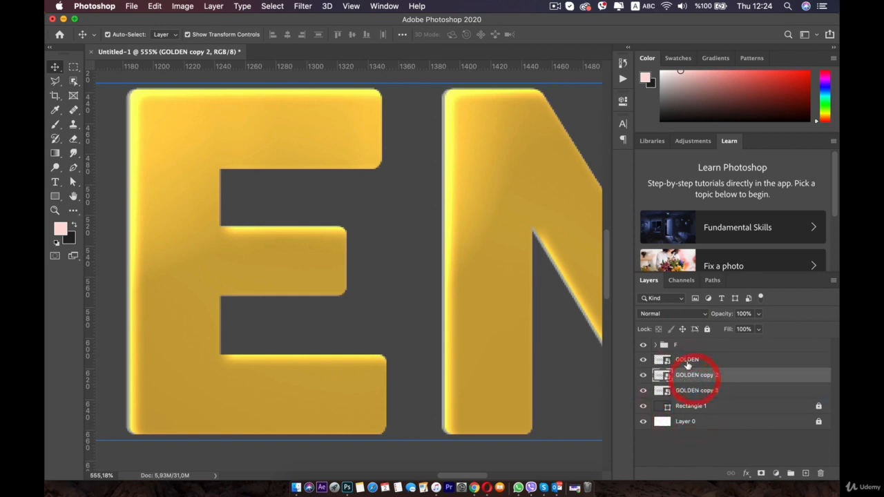
{"action": "left_click", "coordinate": [687, 360]}
{"action": "left_click", "coordinate": [691, 374]}
{"action": "left_click", "coordinate": [693, 390]}
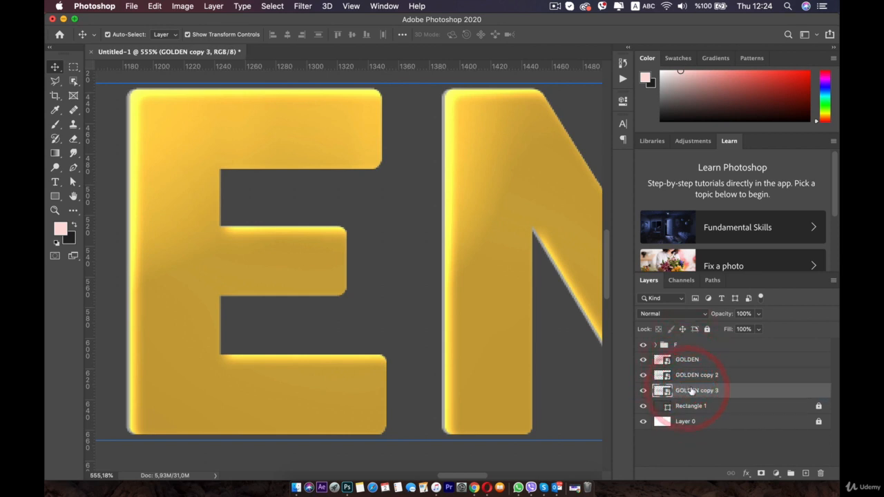
Nudge GOLDEN copy 3 horizontally until it extends the grey edge slightly further along the left side of the gold letters.
{"action": "key", "text": "Left"}
{"action": "key", "text": "Left"}
{"action": "key", "text": "Left"}
{"action": "key", "text": "Left"}
{"action": "key", "text": "Left"}
{"action": "key", "text": "Left"}
{"action": "key", "text": "Left"}
{"action": "key", "text": "Left"}
{"action": "key", "text": "Left"}
{"action": "key", "text": "Left"}
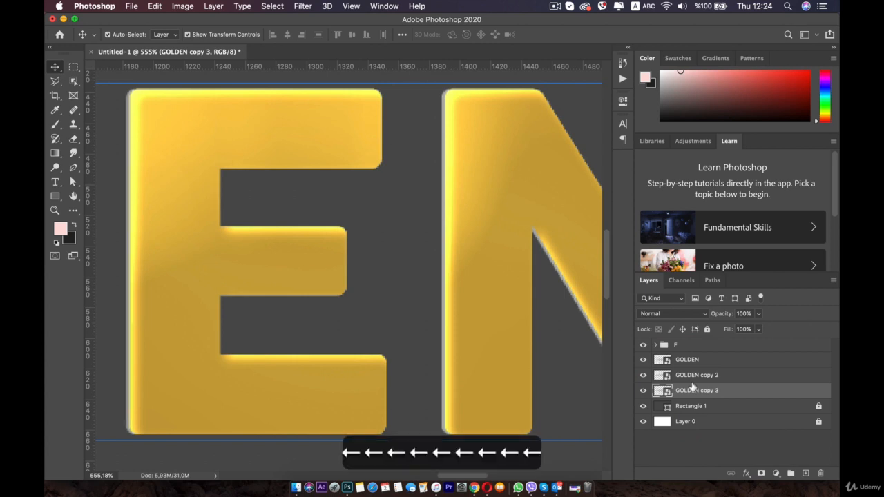
{"action": "key", "text": "Right"}
{"action": "key", "text": "Right"}
{"action": "key", "text": "Right"}
{"action": "key", "text": "Right"}
{"action": "key", "text": "Right"}
{"action": "key", "text": "Right"}
{"action": "key", "text": "Right"}
{"action": "key", "text": "Right"}
{"action": "key", "text": "Right"}
{"action": "key", "text": "Right"}
{"action": "key", "text": "Left"}
{"action": "key", "text": "Left"}
{"action": "key", "text": "Left"}
{"action": "key", "text": "Left"}
{"action": "key", "text": "Left"}
{"action": "key", "text": "Left"}
{"action": "key", "text": "Left"}
{"action": "key", "text": "Left"}
{"action": "key", "text": "Left"}
{"action": "key", "text": "Right"}
{"action": "key", "text": "Right"}
{"action": "key", "text": "Right"}
{"action": "key", "text": "Right"}
{"action": "key", "text": "Right"}
{"action": "key", "text": "Right"}
{"action": "key", "text": "Right"}
{"action": "key", "text": "Right"}
{"action": "key", "text": "Right"}
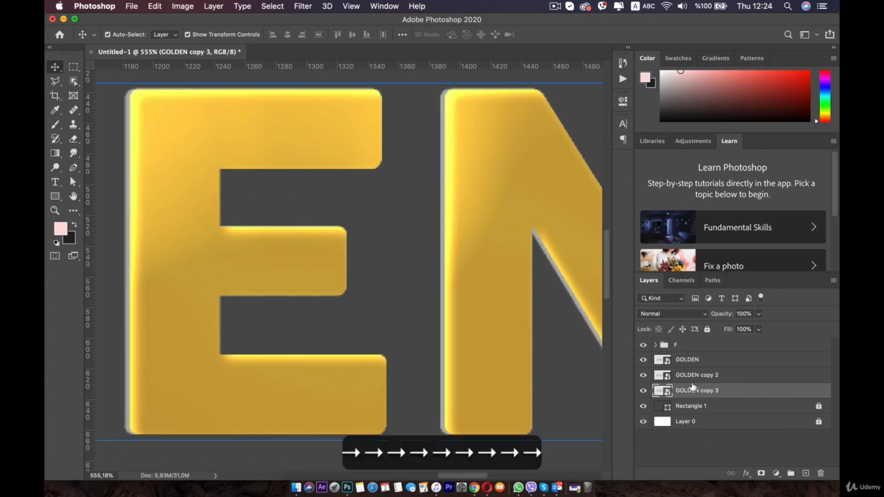
Duplicate GOLDEN copy 3 and place the duplicate directly beneath it, offset one pixel to the left.
{"action": "key", "text": "super+j"}
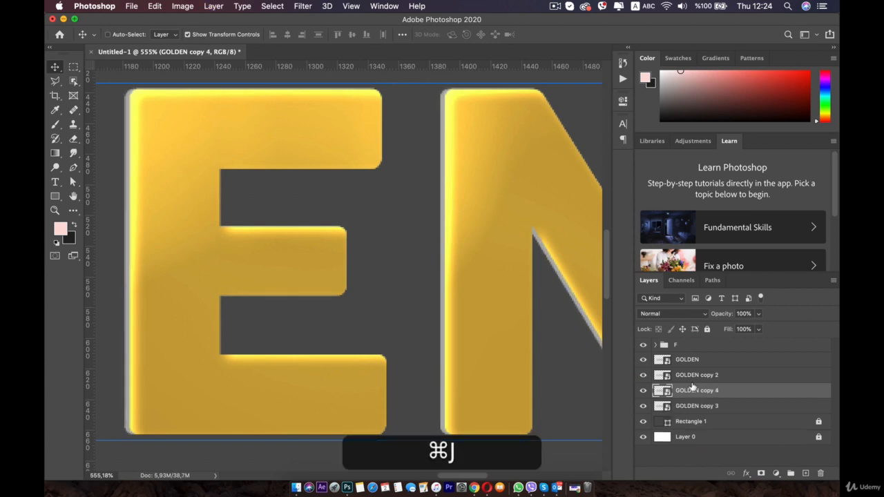
{"action": "left_click_drag", "start_coordinate": [693, 387], "coordinate": [693, 404]}
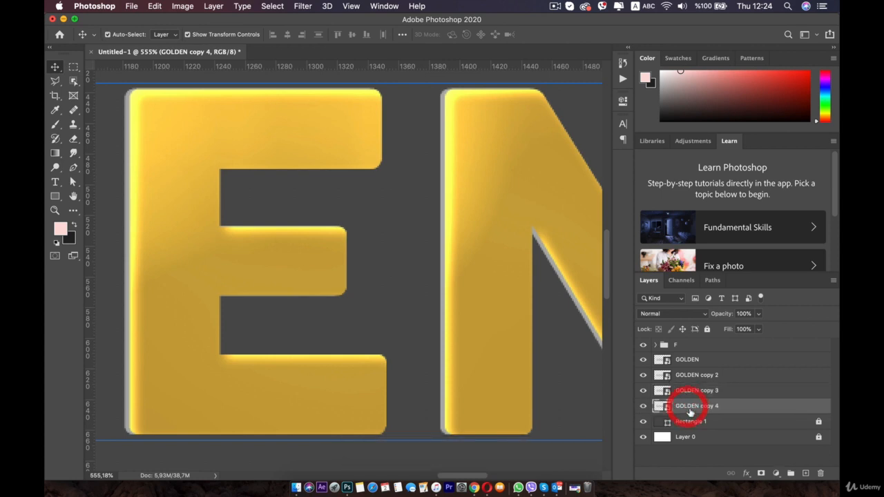
{"action": "key", "text": "Left"}
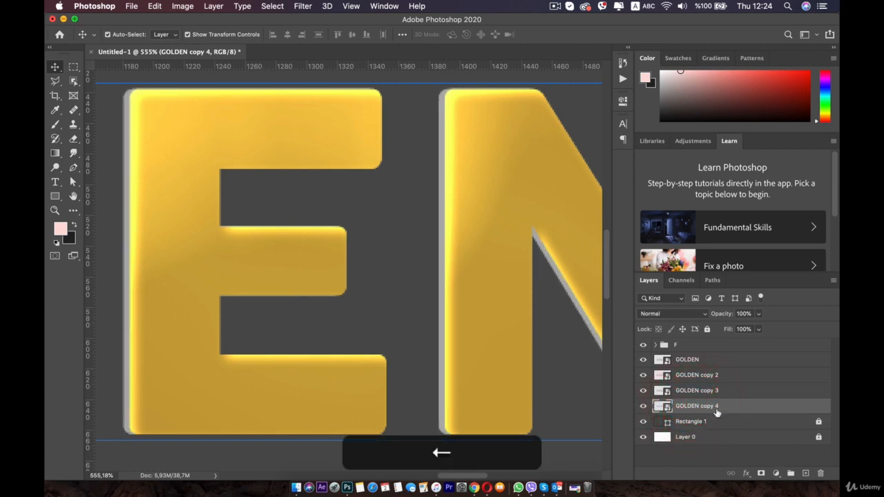
Duplicate GOLDEN copy 4 and place the duplicate directly beneath it, offset one pixel to the left.
{"action": "left_click", "coordinate": [701, 406]}
{"action": "key", "text": "super+j"}
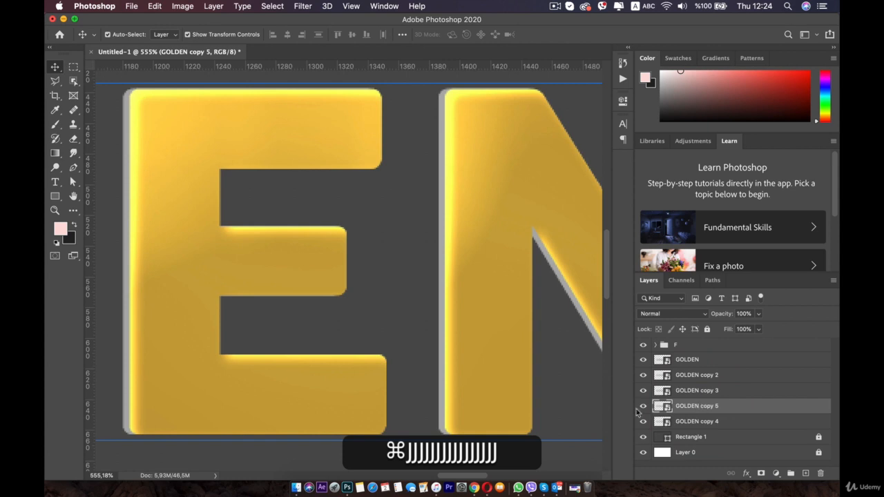
{"action": "left_click_drag", "start_coordinate": [677, 409], "coordinate": [677, 426]}
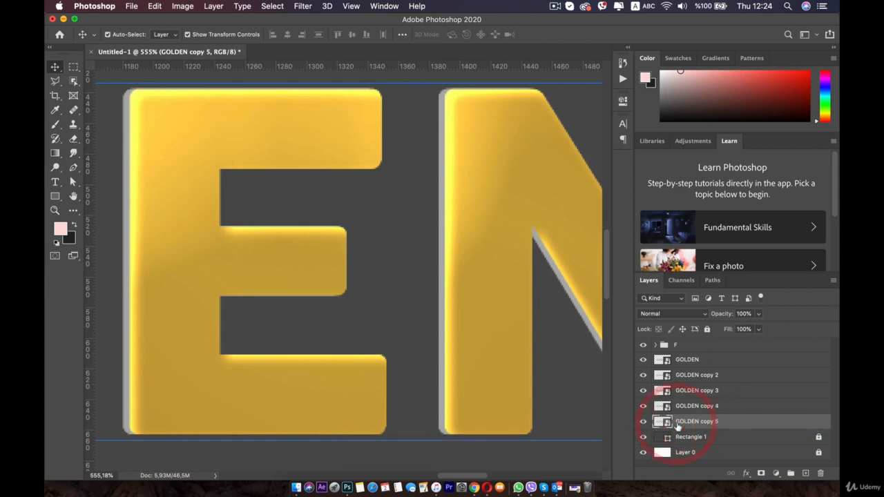
{"action": "key", "text": "Left"}
{"action": "key", "text": "Left"}
{"action": "key", "text": "Left"}
{"action": "key", "text": "Left"}
{"action": "key", "text": "Left"}
{"action": "key", "text": "Left"}
{"action": "key", "text": "Left"}
{"action": "key", "text": "Left"}
{"action": "key", "text": "Left"}
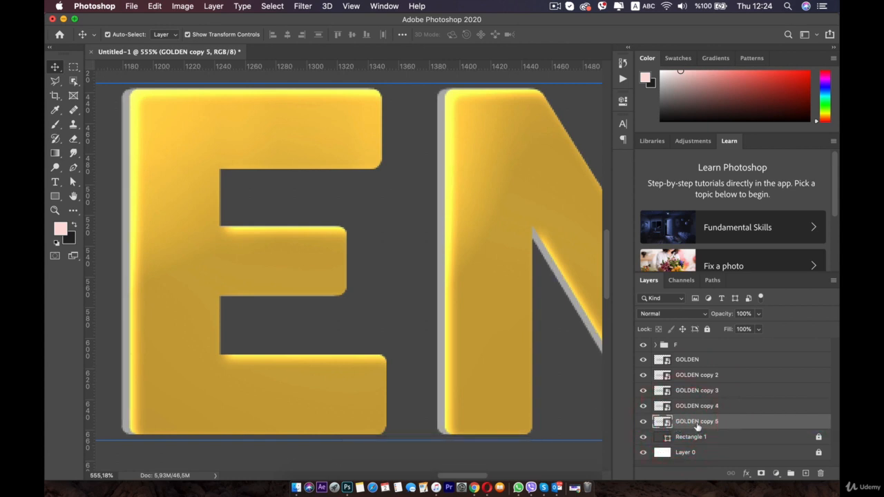
Duplicate GOLDEN copy 5 and place the duplicate directly beneath it, offset slightly to the left.
{"action": "key", "text": "cmd+j"}
{"action": "key", "text": "Left"}
{"action": "key", "text": "Left"}
{"action": "key", "text": "Left"}
{"action": "key", "text": "Left"}
{"action": "key", "text": "Left"}
{"action": "key", "text": "Left"}
{"action": "key", "text": "Left"}
{"action": "key", "text": "Left"}
{"action": "key", "text": "Left"}
{"action": "key", "text": "Left"}
{"action": "key", "text": "Left"}
{"action": "key", "text": "Left"}
{"action": "left_click_drag", "start_coordinate": [684, 423], "coordinate": [685, 437]}
{"action": "key", "text": "Left"}
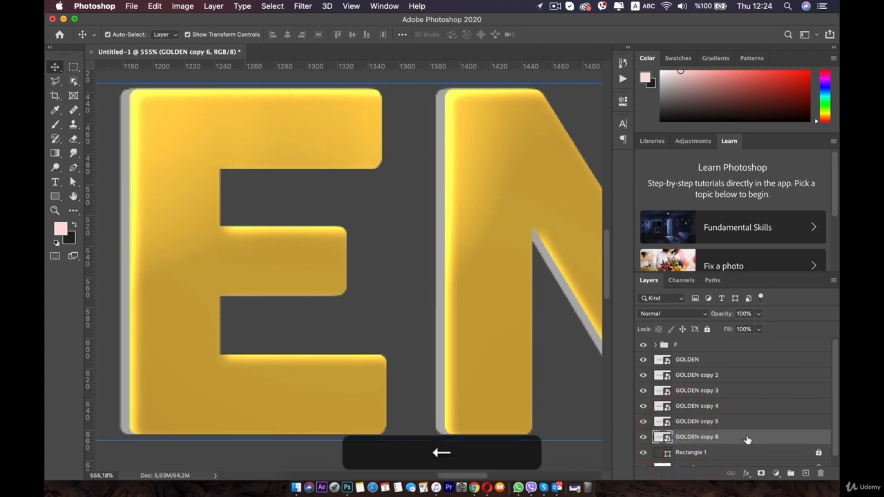
Duplicate GOLDEN copy 6 and place the duplicate directly beneath it, offset slightly to the left.
{"action": "scroll", "coordinate": [726, 425], "scroll_direction": "down", "scroll_amount": 1}
{"action": "key", "text": "cmd+j"}
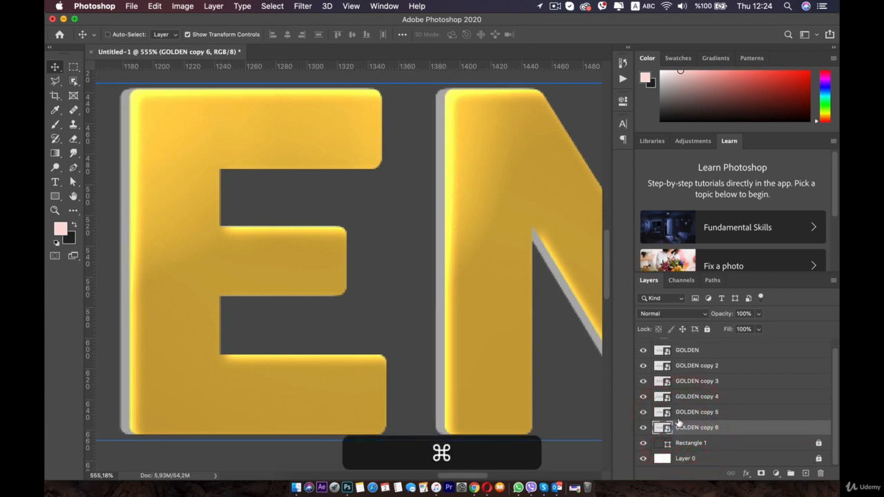
{"action": "key", "text": "Left"}
{"action": "left_click_drag", "start_coordinate": [691, 428], "coordinate": [691, 443]}
{"action": "key", "text": "Left"}
{"action": "key", "text": "Left"}
{"action": "key", "text": "Left"}
{"action": "key", "text": "Left"}
{"action": "key", "text": "Left"}
{"action": "key", "text": "Left"}
{"action": "key", "text": "Left"}
{"action": "key", "text": "Left"}
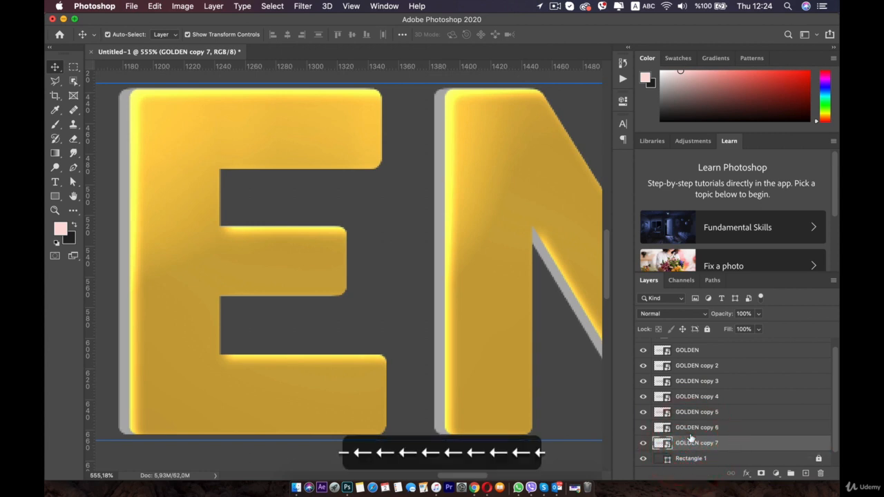
Duplicate GOLDEN copy 7 and place the duplicate directly beneath it, offset one pixel to the left.
{"action": "scroll", "coordinate": [685, 407], "scroll_direction": "down", "scroll_amount": 1}
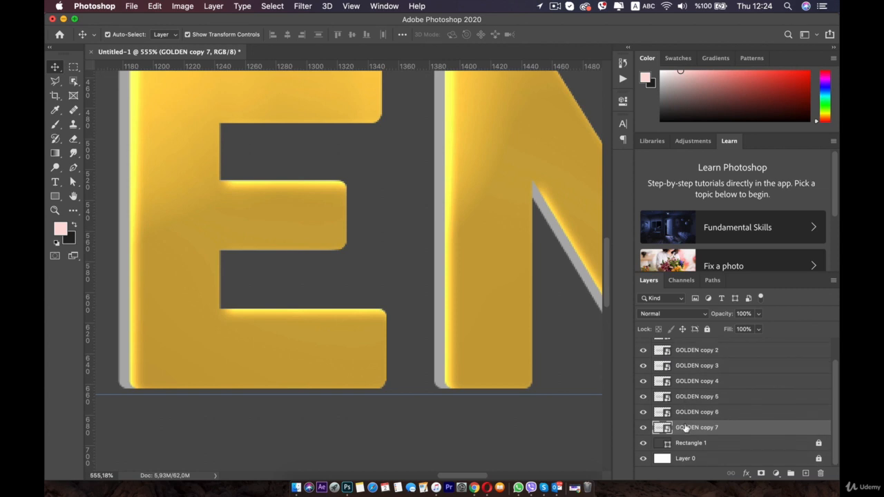
{"action": "key", "text": "super+j"}
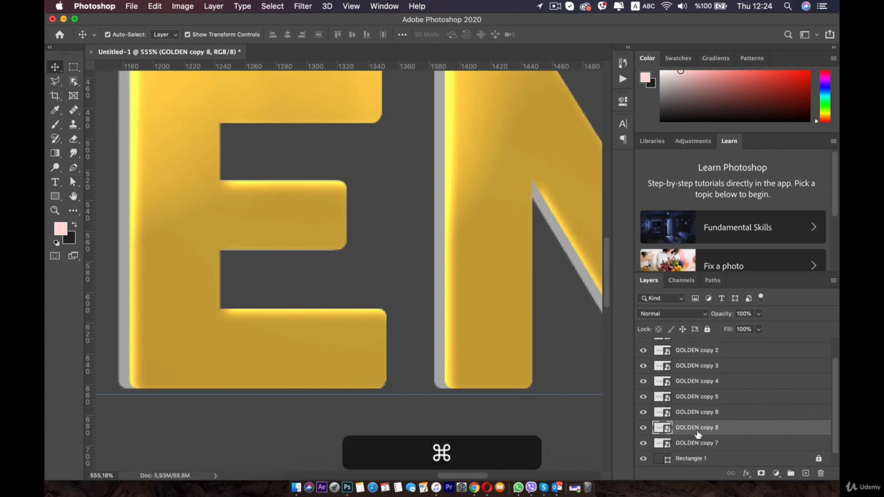
{"action": "left_click_drag", "start_coordinate": [679, 420], "coordinate": [685, 449]}
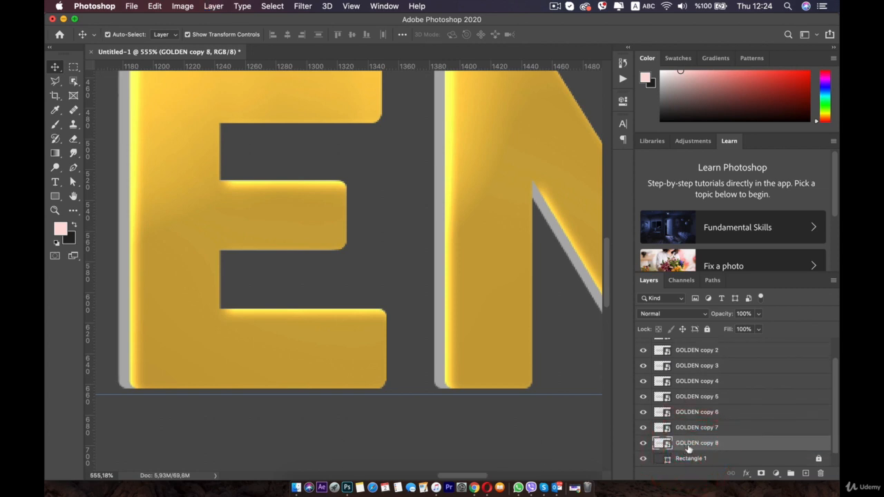
{"action": "key", "text": "Left"}
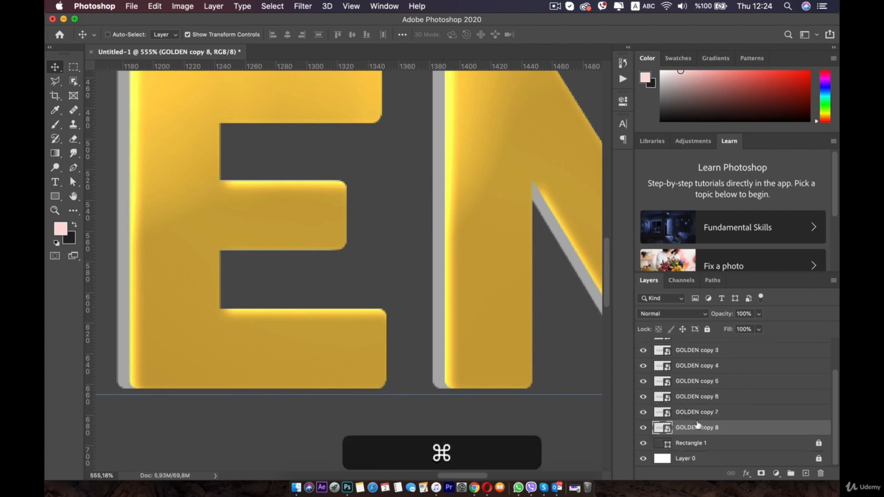
Duplicate GOLDEN copy 8 and place the duplicate directly beneath it, offset one pixel to the left.
{"action": "key", "text": "super+j"}
{"action": "left_click_drag", "start_coordinate": [698, 424], "coordinate": [691, 446]}
{"action": "key", "text": "Left"}
{"action": "key", "text": "Left"}
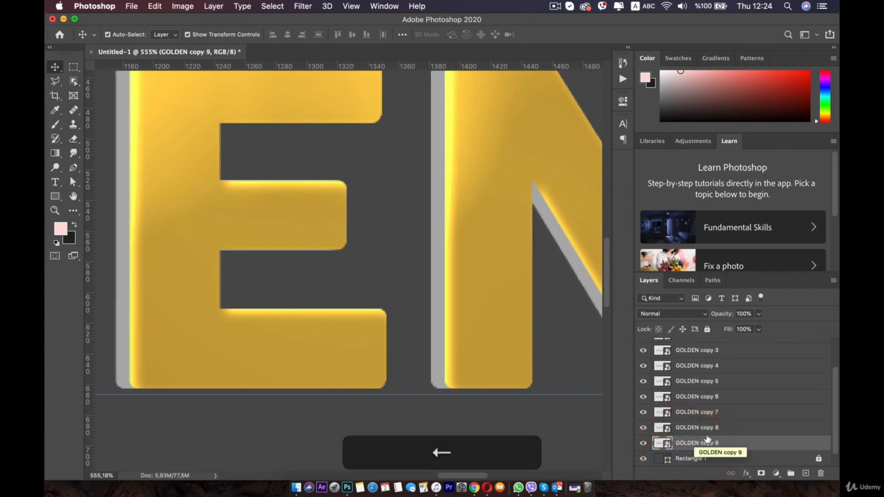
Duplicate GOLDEN copy 9 and place the duplicate directly beneath it, offset one pixel to the left.
{"action": "key", "text": "super+j"}
{"action": "scroll", "coordinate": [707, 440], "scroll_direction": "down", "scroll_amount": 2}
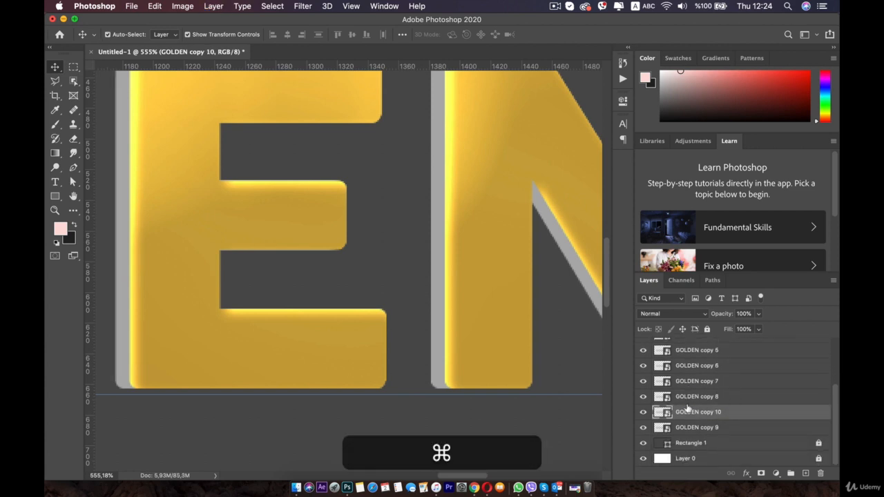
{"action": "left_click_drag", "start_coordinate": [693, 415], "coordinate": [679, 428]}
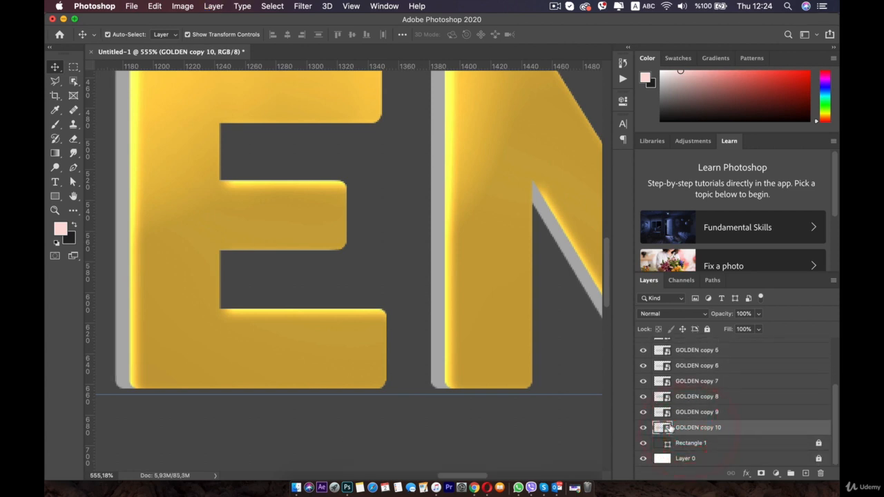
{"action": "key", "text": "Left"}
Duplicate GOLDEN copy 10 and place the duplicate directly beneath it, offset one pixel to the left.
{"action": "key", "text": "super+j"}
{"action": "key", "text": "Left"}
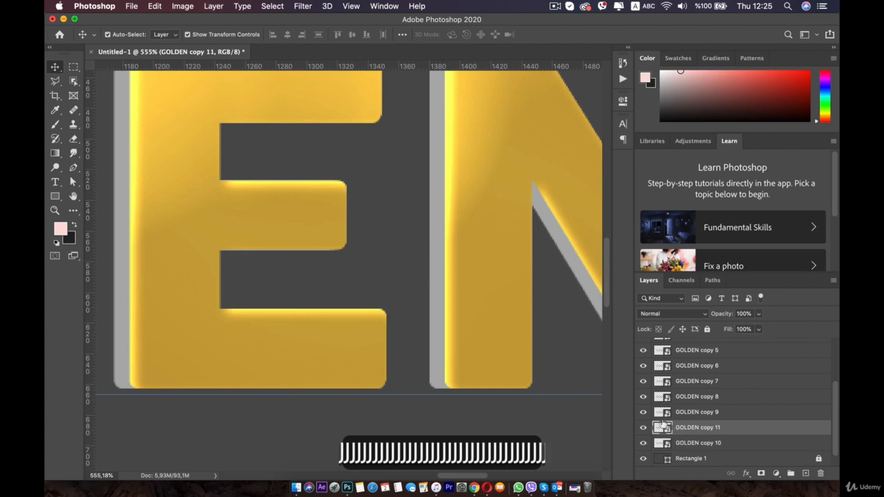
{"action": "left_click_drag", "start_coordinate": [711, 433], "coordinate": [693, 450]}
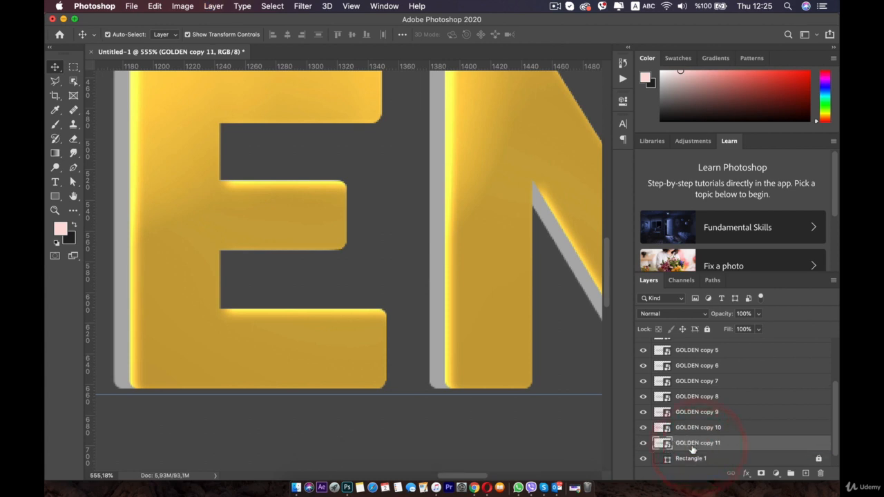
{"action": "key", "text": "Left"}
Check the grey edge across the whole word, then duplicate GOLDEN copy 11 and place the duplicate beneath it, offset slightly to the left.
{"action": "scroll", "coordinate": [508, 210], "scroll_direction": "down", "scroll_amount": 10}
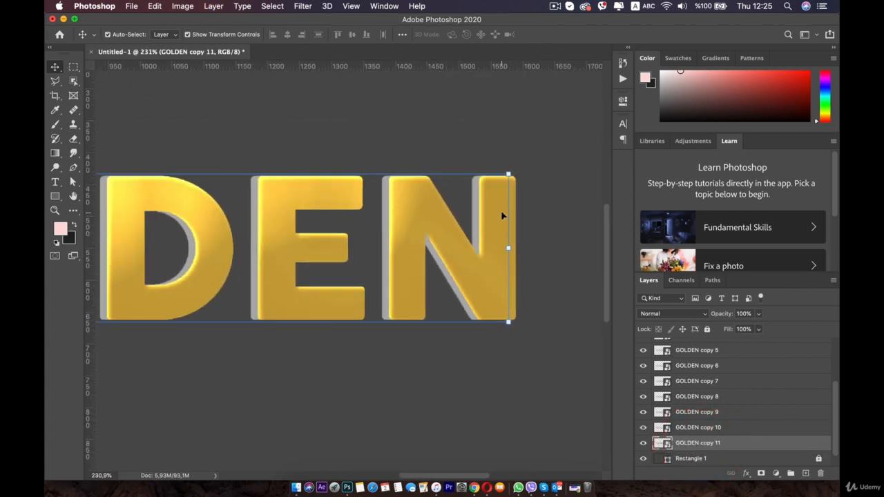
{"action": "scroll", "coordinate": [502, 212], "scroll_direction": "down", "scroll_amount": 2}
{"action": "scroll", "coordinate": [502, 211], "scroll_direction": "up", "scroll_amount": 5}
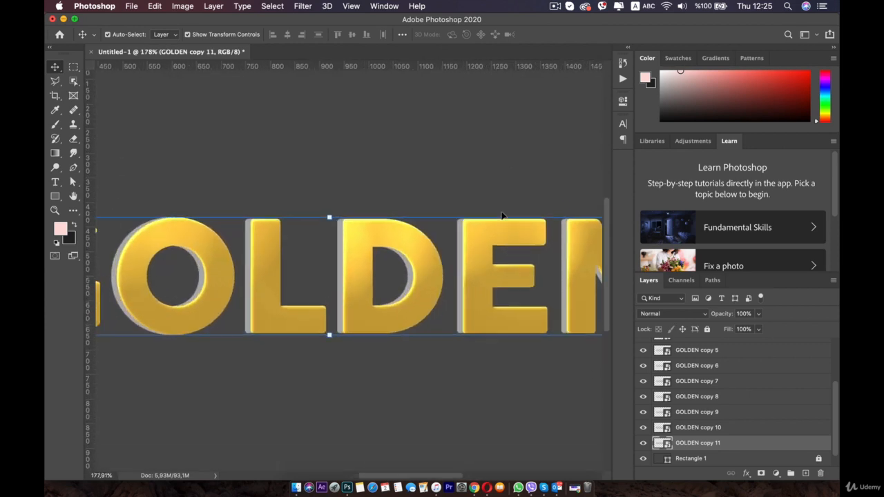
{"action": "left_click_drag", "start_coordinate": [504, 229], "coordinate": [332, 170]}
{"action": "scroll", "coordinate": [495, 256], "scroll_direction": "up", "scroll_amount": 4}
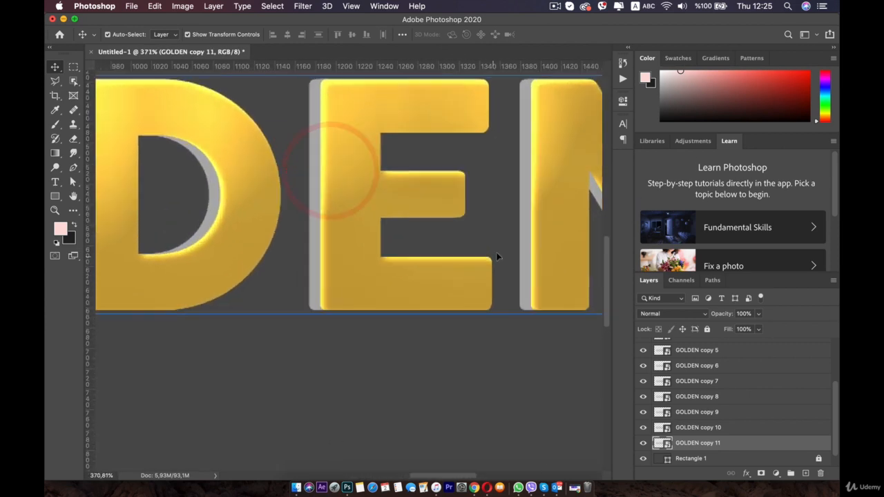
{"action": "left_click_drag", "start_coordinate": [513, 256], "coordinate": [399, 238]}
{"action": "key", "text": "super+j"}
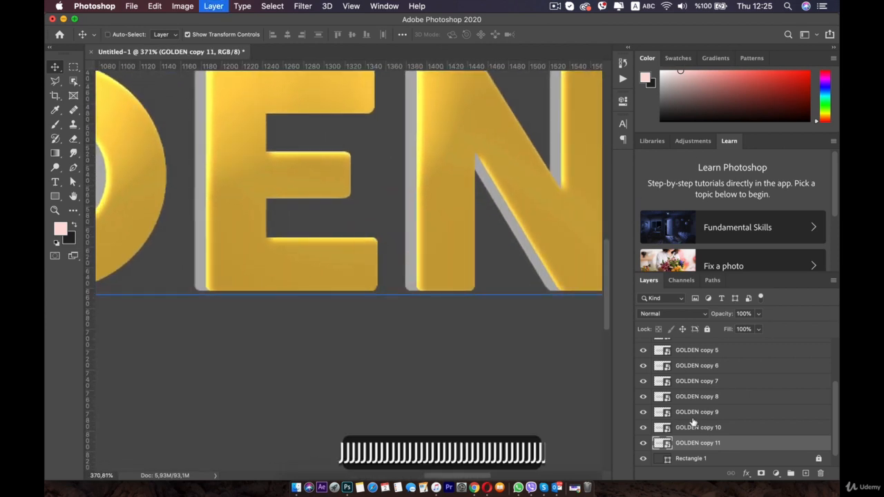
{"action": "scroll", "coordinate": [681, 408], "scroll_direction": "down", "scroll_amount": 2}
{"action": "left_click_drag", "start_coordinate": [693, 414], "coordinate": [684, 429]}
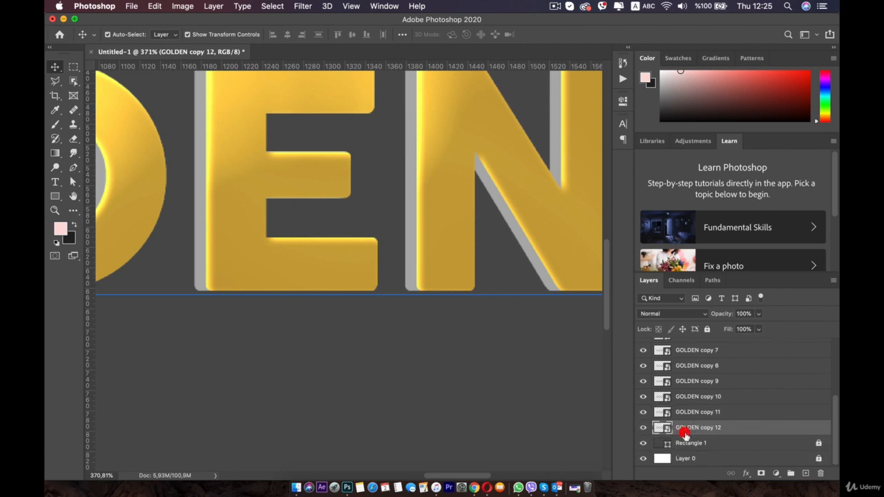
{"action": "key", "text": "Left"}
{"action": "key", "text": "Left"}
{"action": "key", "text": "Left"}
{"action": "key", "text": "Left"}
{"action": "key", "text": "Left"}
{"action": "key", "text": "Left"}
{"action": "key", "text": "Left"}
{"action": "key", "text": "Left"}
{"action": "key", "text": "Left"}
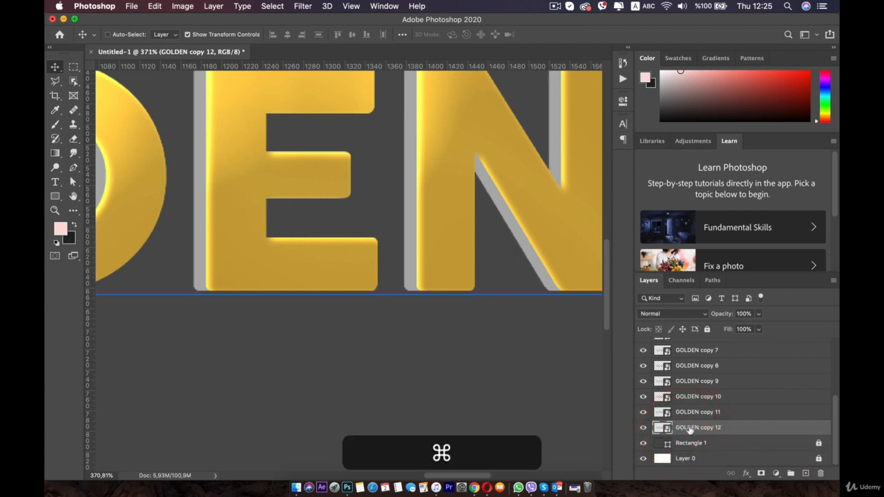
Duplicate GOLDEN copy 12 and place the duplicate directly beneath it, offset slightly to the left.
{"action": "key", "text": "super+j"}
{"action": "left_click_drag", "start_coordinate": [700, 431], "coordinate": [680, 448]}
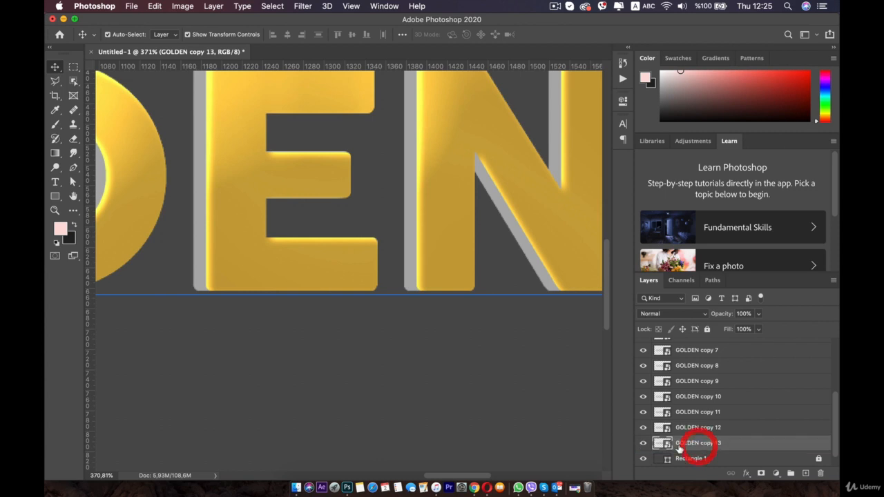
{"action": "key", "text": "Left"}
{"action": "key", "text": "Left"}
{"action": "key", "text": "Left"}
{"action": "key", "text": "Left"}
{"action": "key", "text": "Left"}
{"action": "key", "text": "Left"}
{"action": "key", "text": "Left"}
{"action": "key", "text": "Left"}
{"action": "key", "text": "Left"}
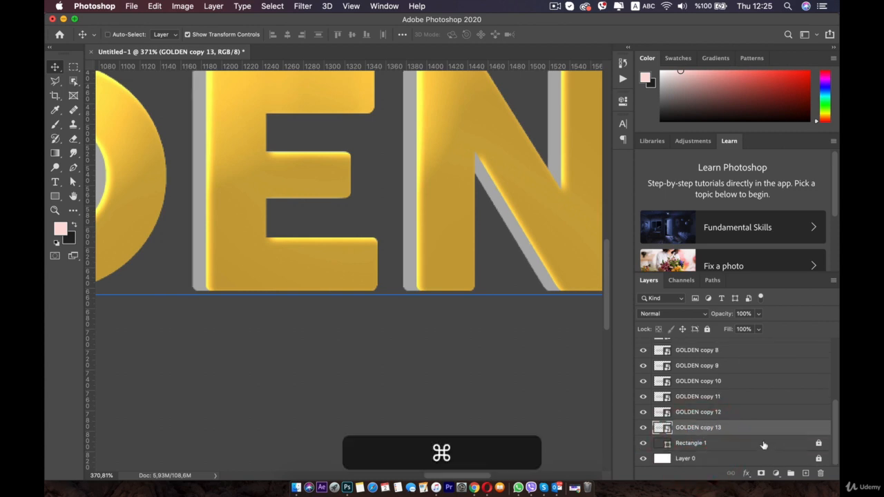
Duplicate GOLDEN copy 13 and place the duplicate directly beneath it, offset slightly to the left.
{"action": "key", "text": "super+j"}
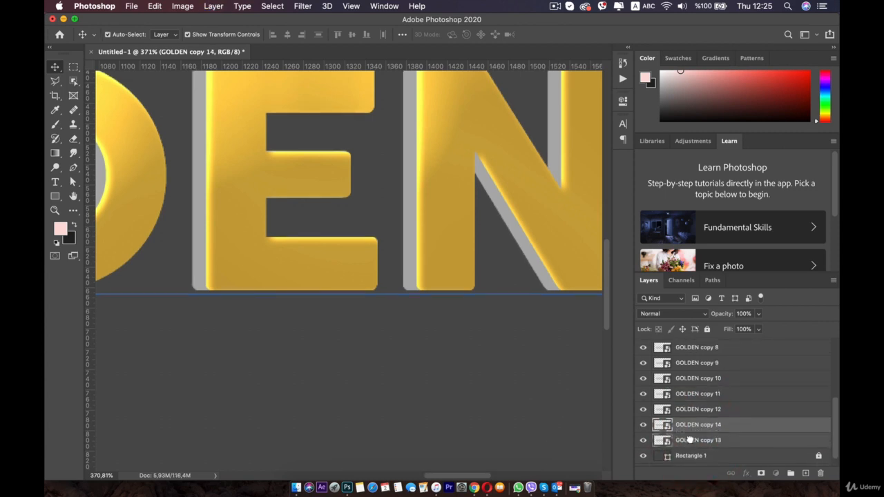
{"action": "mouse_move", "coordinate": [694, 428]}
{"action": "left_mouse_down"}
{"action": "mouse_move", "coordinate": [682, 438]}
{"action": "mouse_move", "coordinate": [693, 440]}
{"action": "left_mouse_up"}
{"action": "key", "text": "Left"}
{"action": "key", "text": "Left"}
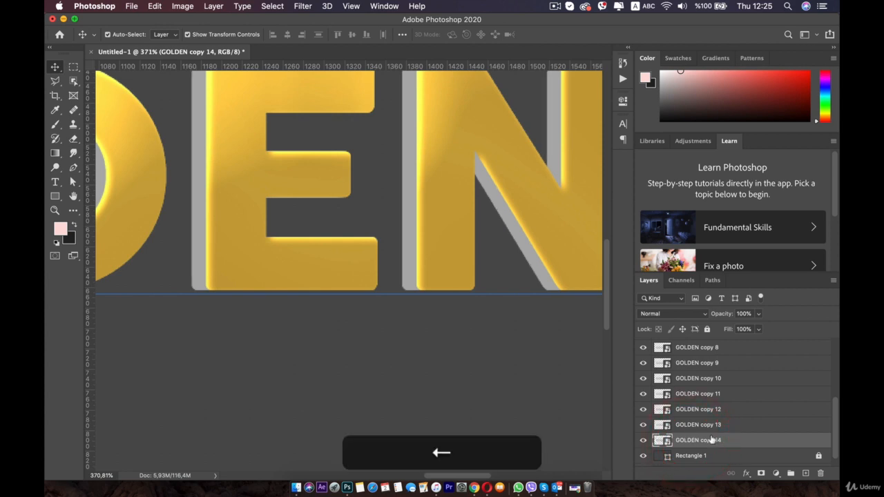
Duplicate GOLDEN copy 14 and place the duplicate directly beneath it, offset one pixel to the left.
{"action": "key", "text": "super+j"}
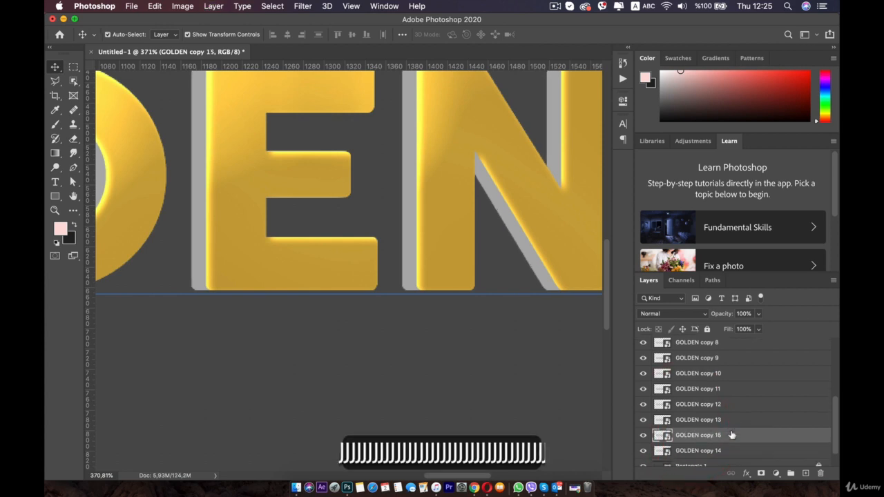
{"action": "scroll", "coordinate": [733, 435], "scroll_direction": "down", "scroll_amount": 2}
{"action": "left_click_drag", "start_coordinate": [695, 409], "coordinate": [690, 432]}
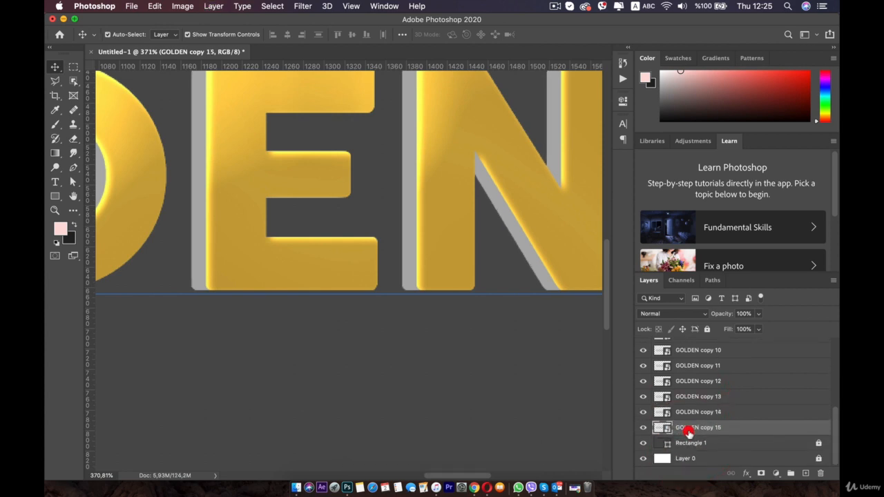
{"action": "key", "text": "Left"}
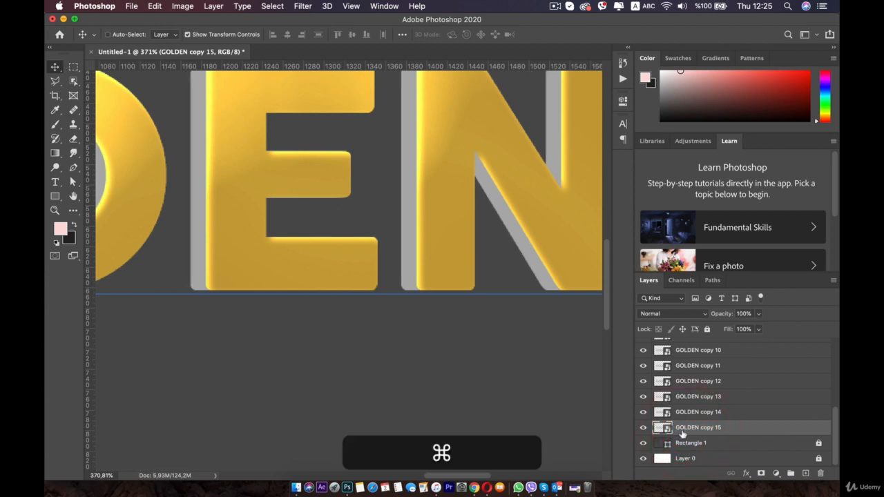
Duplicate GOLDEN copy 15 and place the duplicate directly beneath it, offset slightly to the left.
{"action": "key", "text": "super+j"}
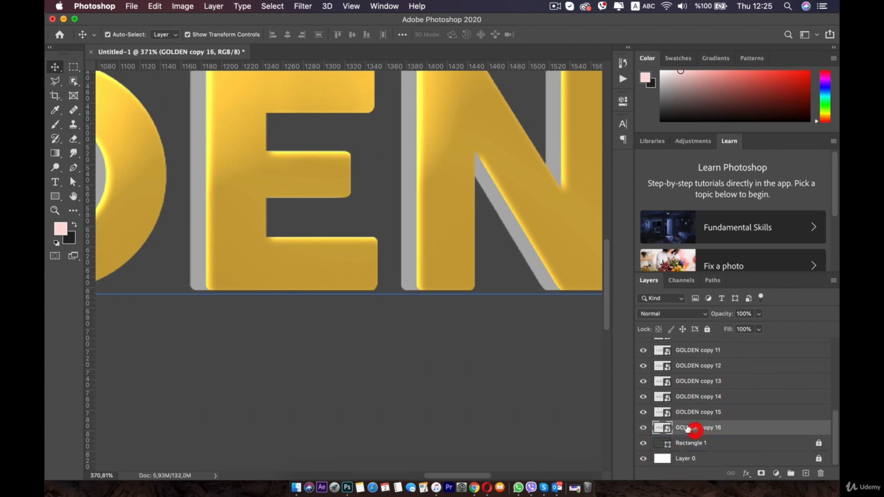
{"action": "key", "text": "Left"}
{"action": "key", "text": "Left"}
{"action": "key", "text": "Left"}
{"action": "key", "text": "Left"}
{"action": "key", "text": "Left"}
{"action": "key", "text": "Left"}
{"action": "key", "text": "Left"}
{"action": "key", "text": "Left"}
{"action": "key", "text": "Left"}
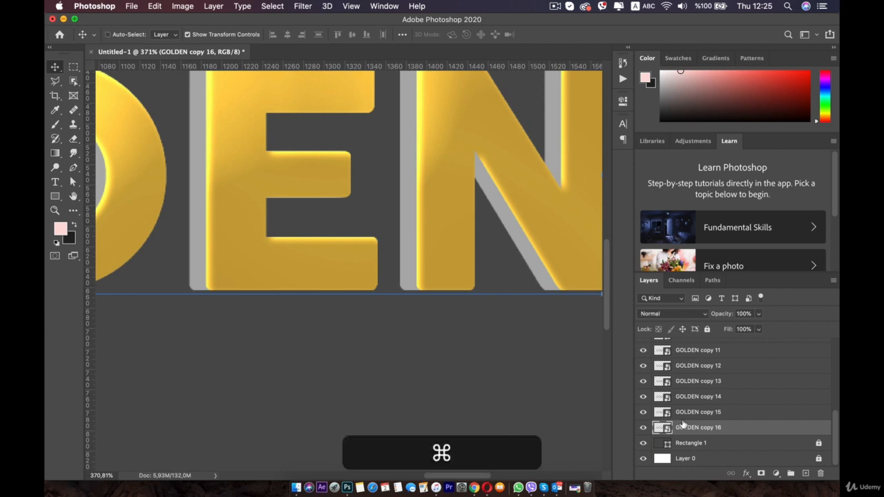
Duplicate GOLDEN copy 16 and place the duplicate directly beneath it, offset slightly to the left.
{"action": "key", "text": "super+j"}
{"action": "left_click_drag", "start_coordinate": [702, 413], "coordinate": [701, 428]}
{"action": "key", "text": "Left"}
{"action": "key", "text": "Left"}
{"action": "key", "text": "Left"}
{"action": "key", "text": "Left"}
{"action": "key", "text": "Left"}
{"action": "key", "text": "Left"}
{"action": "key", "text": "Left"}
{"action": "key", "text": "Left"}
{"action": "key", "text": "Left"}
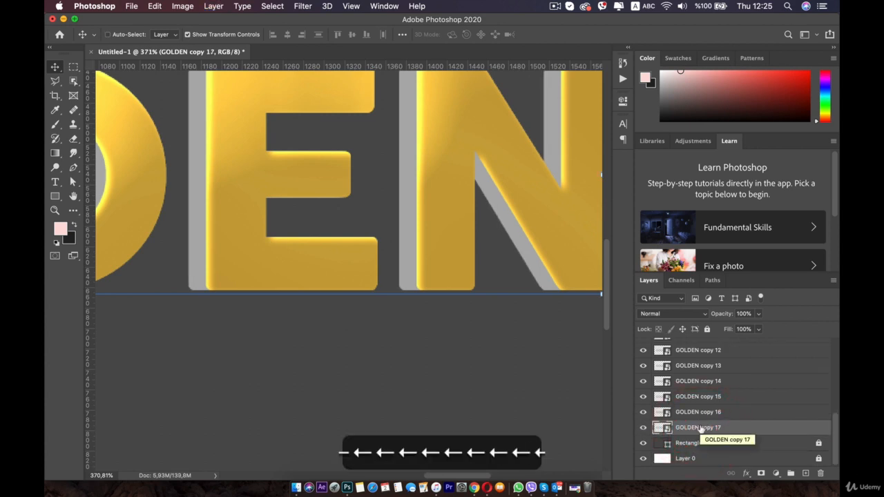
Duplicate GOLDEN copy 17 and place the duplicate directly beneath it, offset slightly to the left.
{"action": "key", "text": "super+j"}
{"action": "scroll", "coordinate": [702, 413], "scroll_direction": "down", "scroll_amount": 1}
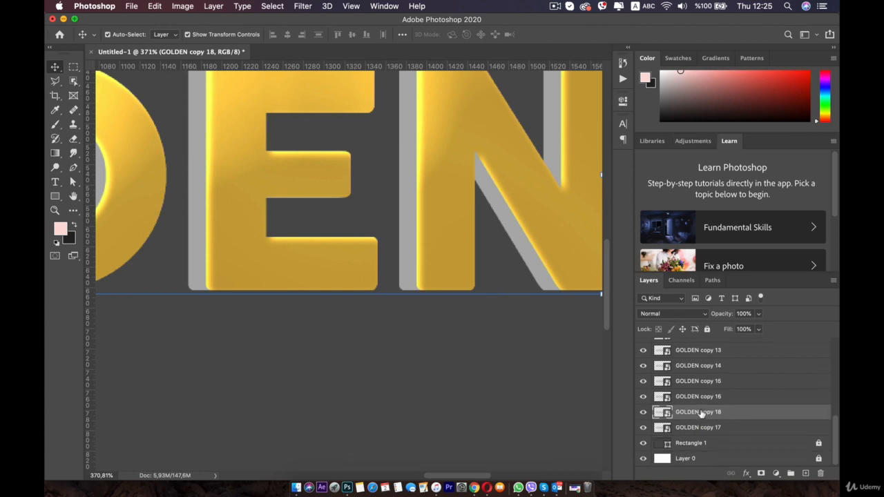
{"action": "left_click_drag", "start_coordinate": [685, 412], "coordinate": [686, 428]}
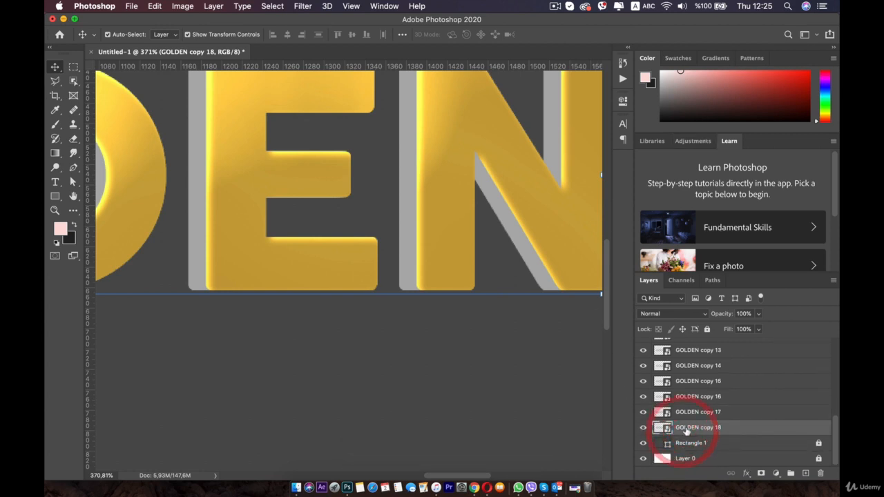
{"action": "key", "text": "Left"}
Duplicate GOLDEN copy 18 and place the duplicate directly beneath it, offset slightly to the left.
{"action": "key", "text": "super+j"}
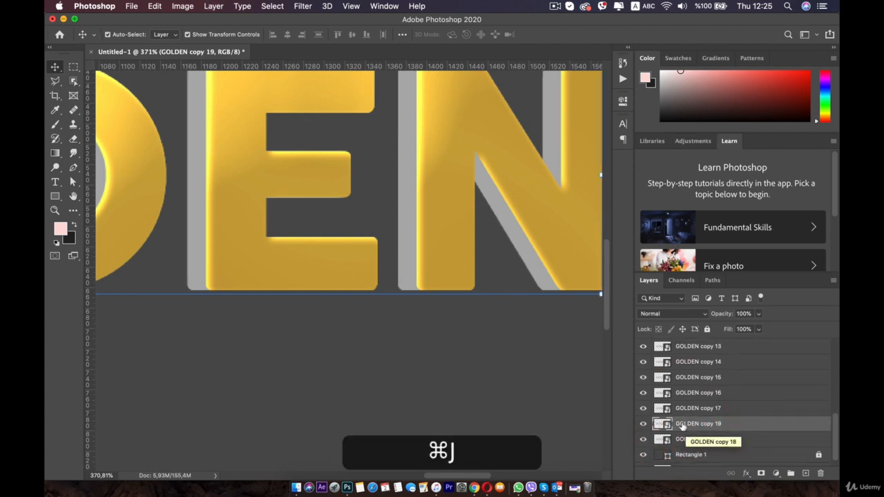
{"action": "left_click_drag", "start_coordinate": [697, 428], "coordinate": [696, 430]}
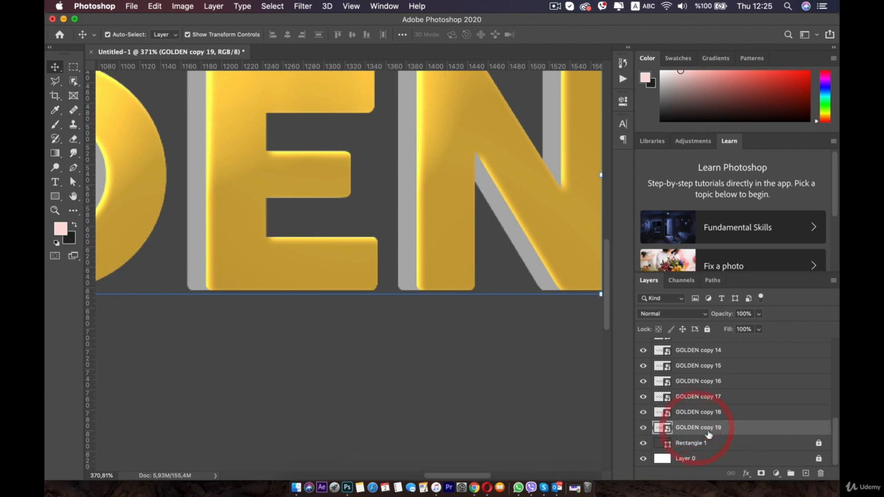
{"action": "key", "text": "Left"}
{"action": "key", "text": "Left"}
{"action": "key", "text": "Left"}
{"action": "key", "text": "Left"}
{"action": "key", "text": "Left"}
{"action": "key", "text": "Left"}
{"action": "key", "text": "Left"}
{"action": "key", "text": "Left"}
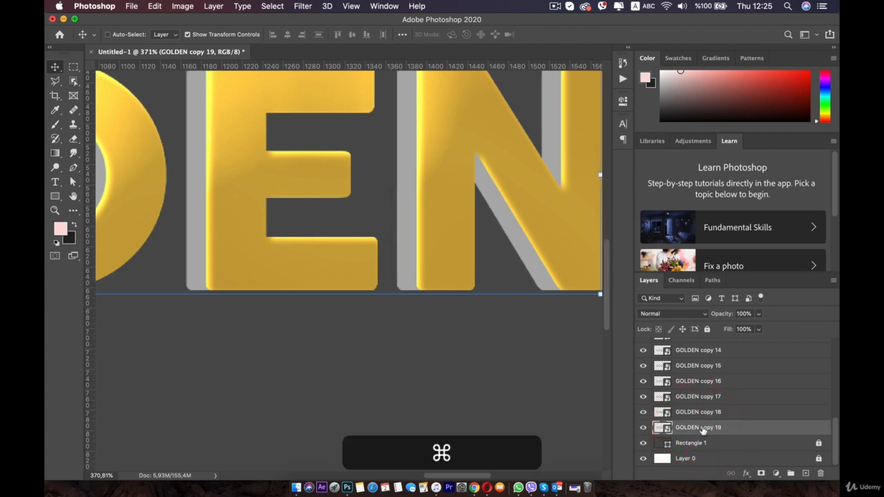
Duplicate GOLDEN copy 19 and place the duplicate directly beneath it, offset slightly to the left.
{"action": "key", "text": "super+j"}
{"action": "left_click_drag", "start_coordinate": [691, 412], "coordinate": [680, 430]}
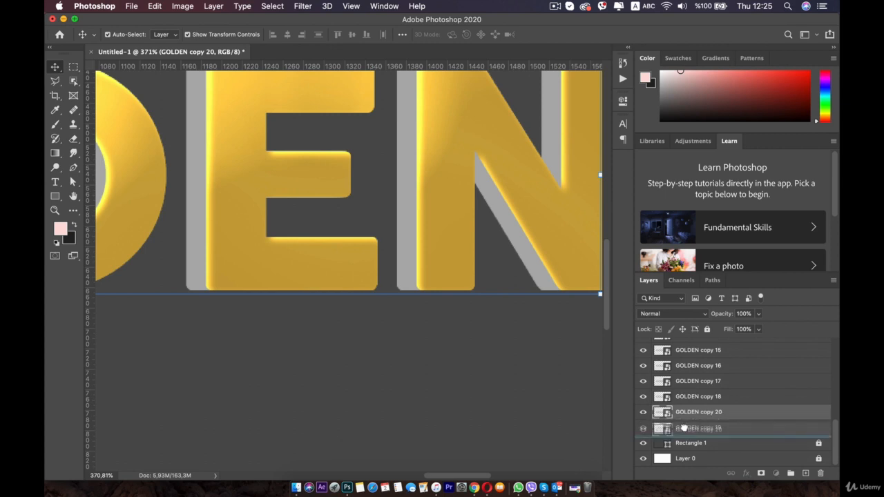
{"action": "key", "text": "Left"}
Check the depth across the whole word, then duplicate GOLDEN copy 20 and place the duplicate beneath it, offset slightly to the left.
{"action": "scroll", "coordinate": [498, 319], "scroll_direction": "down", "scroll_amount": 10}
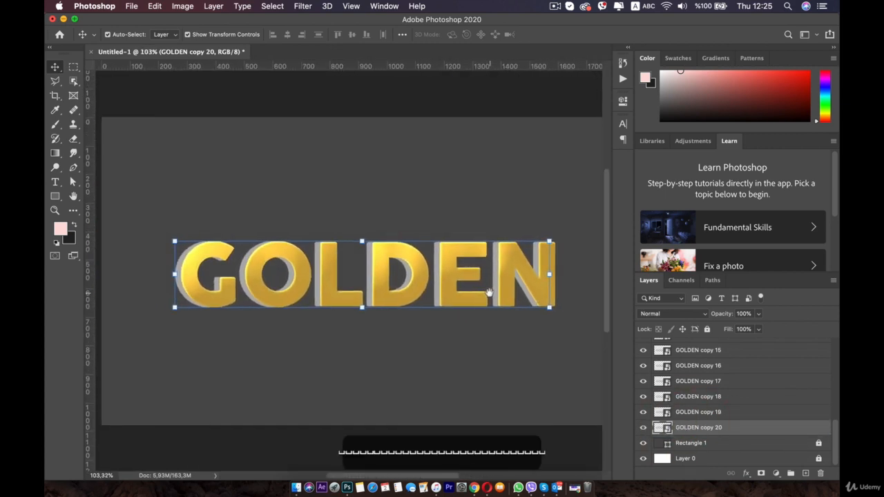
{"action": "scroll", "coordinate": [484, 292], "scroll_direction": "up", "scroll_amount": 5}
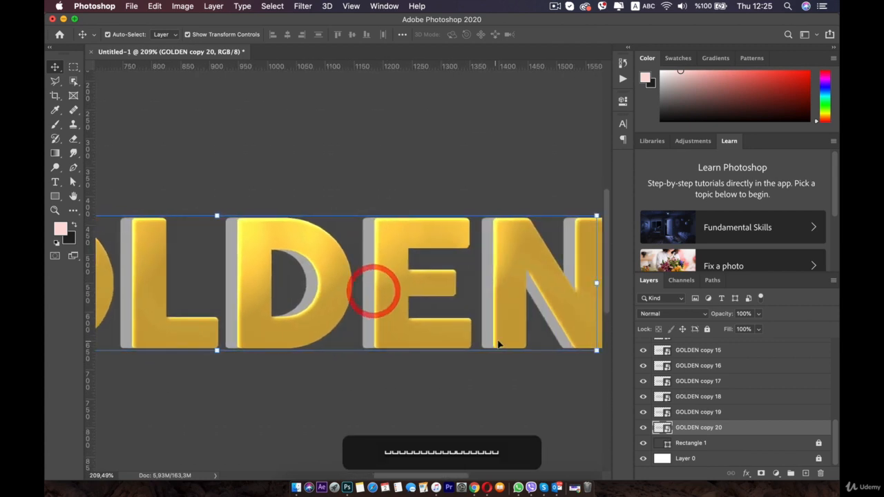
{"action": "scroll", "coordinate": [375, 286], "scroll_direction": "up", "scroll_amount": 3}
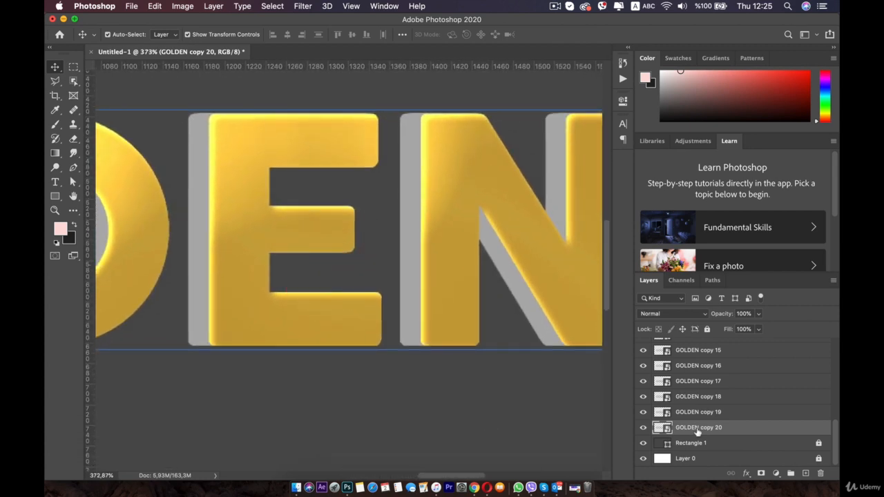
{"action": "key", "text": "super+j"}
{"action": "key", "text": "super+j"}
{"action": "key", "text": "super+j"}
{"action": "key", "text": "super+j"}
{"action": "key", "text": "super+j"}
{"action": "key", "text": "super+j"}
{"action": "key", "text": "super+j"}
{"action": "key", "text": "super+j"}
{"action": "key", "text": "super+j"}
{"action": "key", "text": "super+j"}
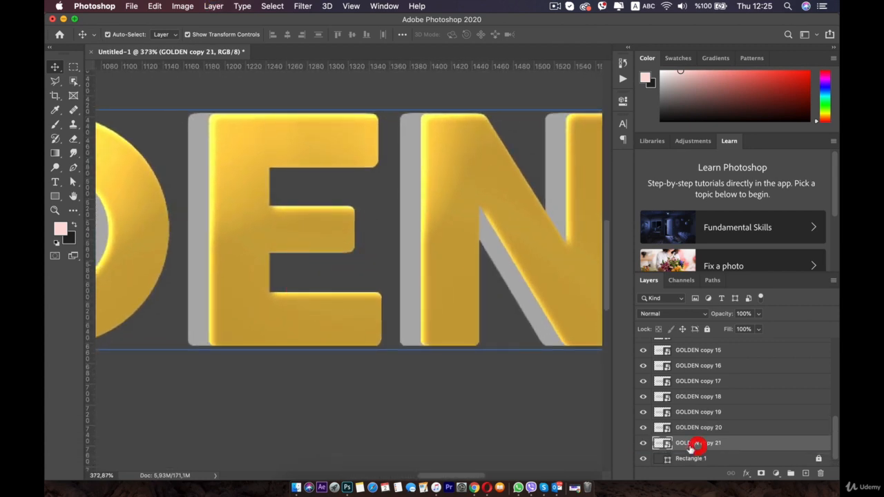
{"action": "key", "text": "Left"}
{"action": "key", "text": "Left"}
{"action": "key", "text": "Left"}
{"action": "key", "text": "Left"}
{"action": "key", "text": "Left"}
{"action": "key", "text": "Left"}
{"action": "key", "text": "Left"}
{"action": "key", "text": "Left"}
{"action": "key", "text": "Left"}
Duplicate GOLDEN copy 21 and place the duplicate directly beneath it, offset slightly to the left.
{"action": "key", "text": "super+j"}
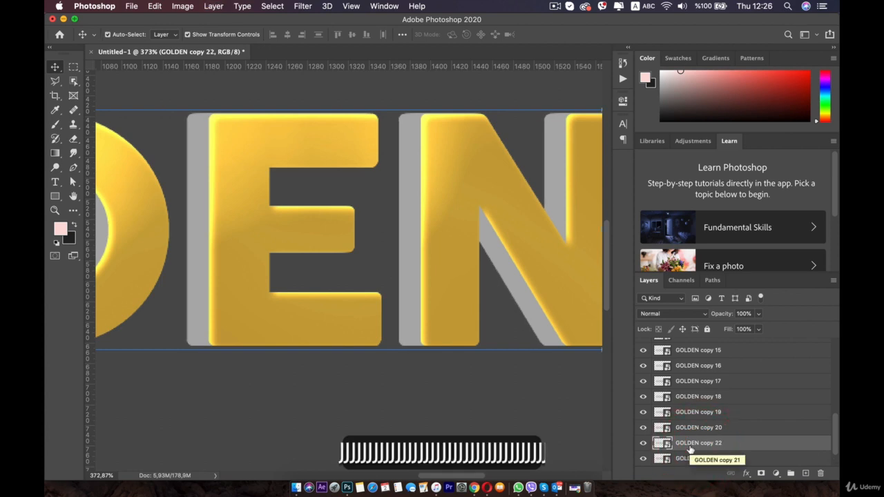
{"action": "scroll", "coordinate": [692, 453], "scroll_direction": "down", "scroll_amount": 2}
{"action": "left_click_drag", "start_coordinate": [690, 416], "coordinate": [689, 438]}
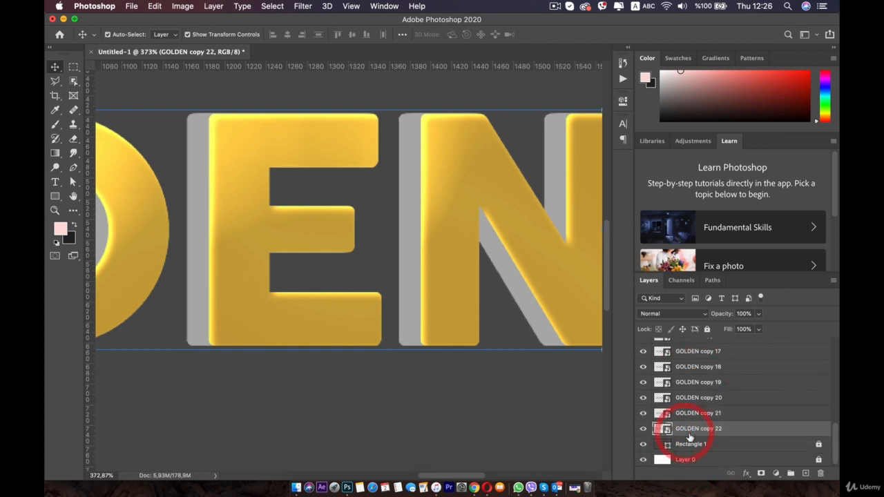
{"action": "key", "text": "Left"}
Hide group F and add a Stroke effect to the GOLDEN layer below it.
{"action": "scroll", "coordinate": [573, 389], "scroll_direction": "down", "scroll_amount": 5}
{"action": "scroll", "coordinate": [470, 328], "scroll_direction": "down", "scroll_amount": 2}
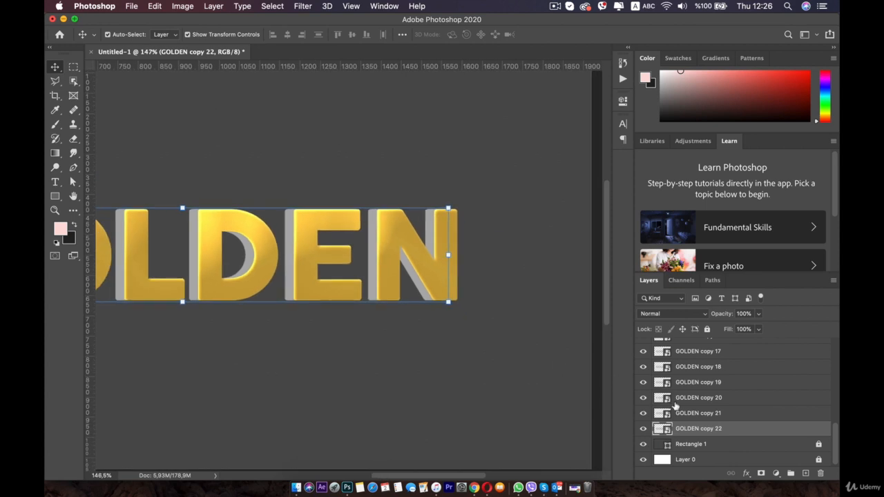
{"action": "scroll", "coordinate": [677, 407], "scroll_direction": "up", "scroll_amount": 10}
{"action": "left_click", "coordinate": [699, 360]}
{"action": "left_click", "coordinate": [644, 344]}
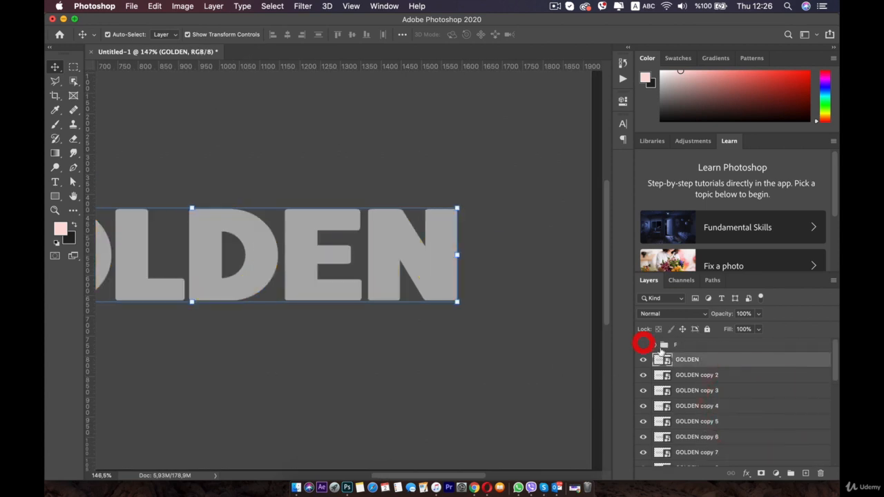
{"action": "double_click", "coordinate": [790, 362]}
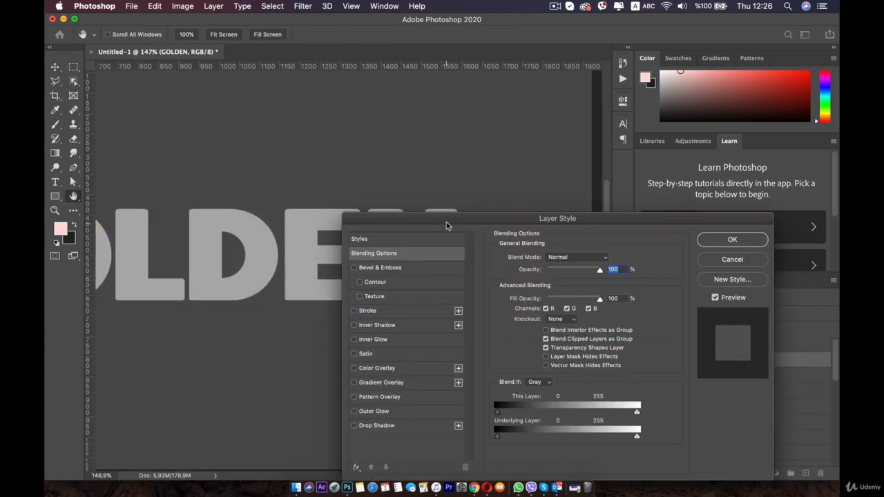
{"action": "left_click_drag", "start_coordinate": [446, 222], "coordinate": [470, 88]}
{"action": "left_click", "coordinate": [392, 181]}
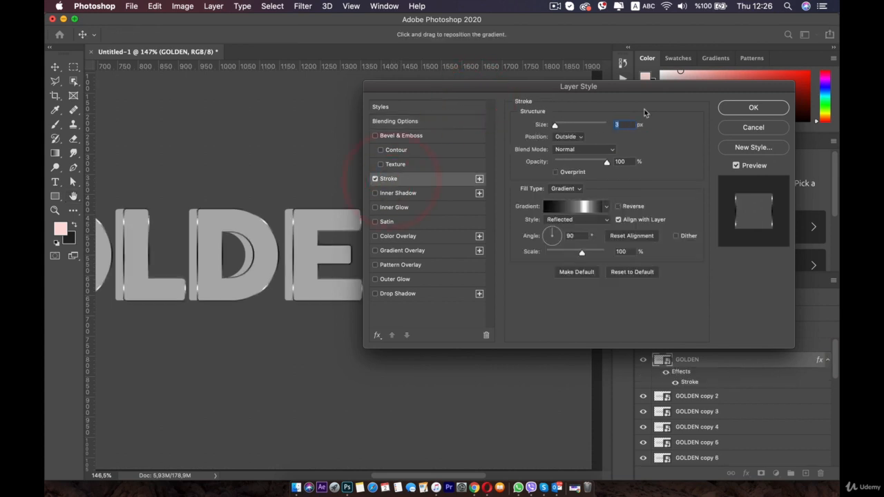
Set the stroke's position to Inside and its size to 35 px.
{"action": "left_click_drag", "start_coordinate": [562, 125], "coordinate": [562, 127]}
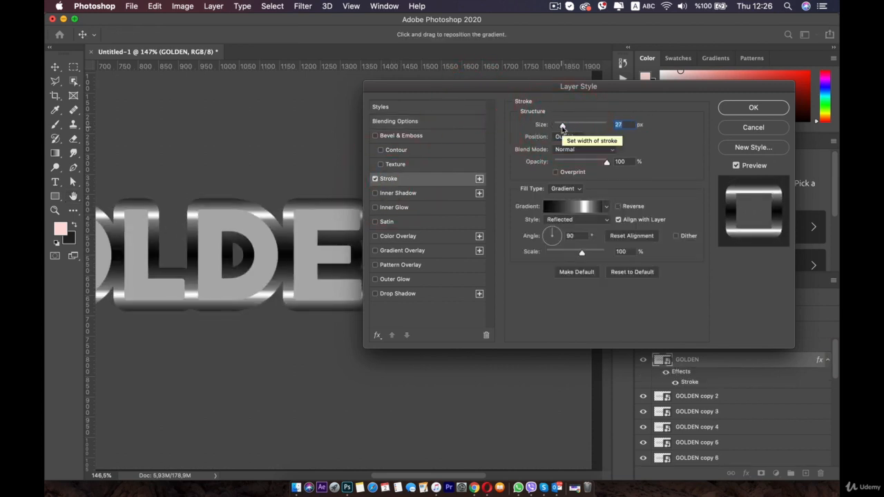
{"action": "left_click", "coordinate": [548, 131]}
{"action": "left_click", "coordinate": [563, 136]}
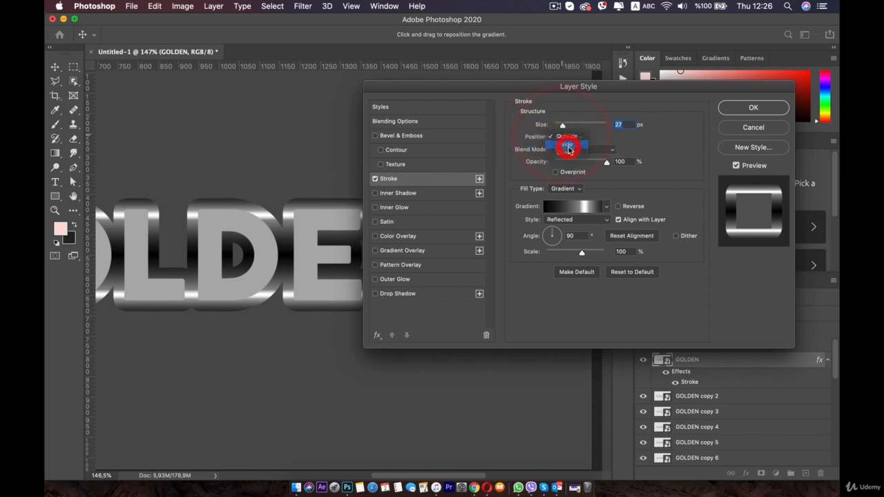
{"action": "left_click", "coordinate": [568, 148]}
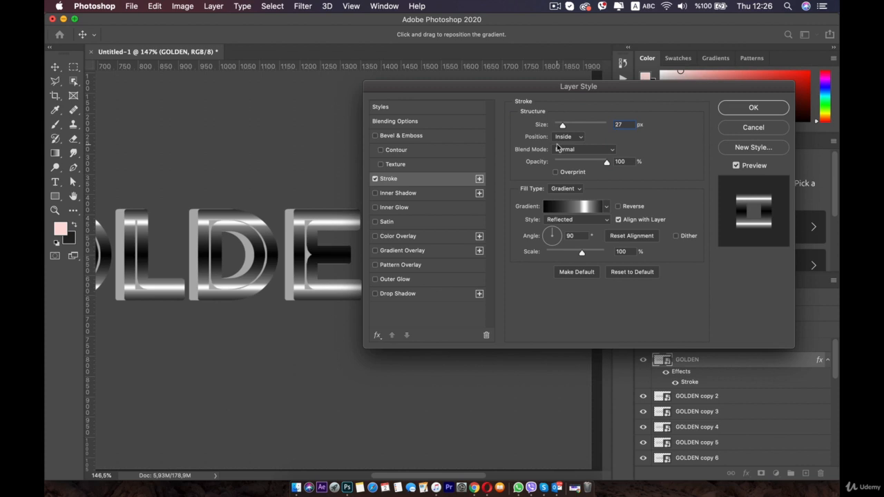
{"action": "left_click_drag", "start_coordinate": [560, 125], "coordinate": [564, 126]}
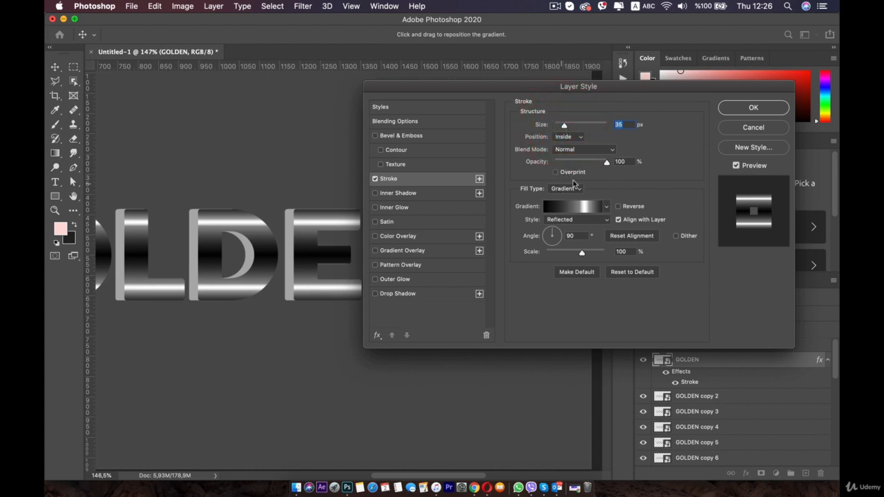
{"action": "left_click", "coordinate": [572, 188]}
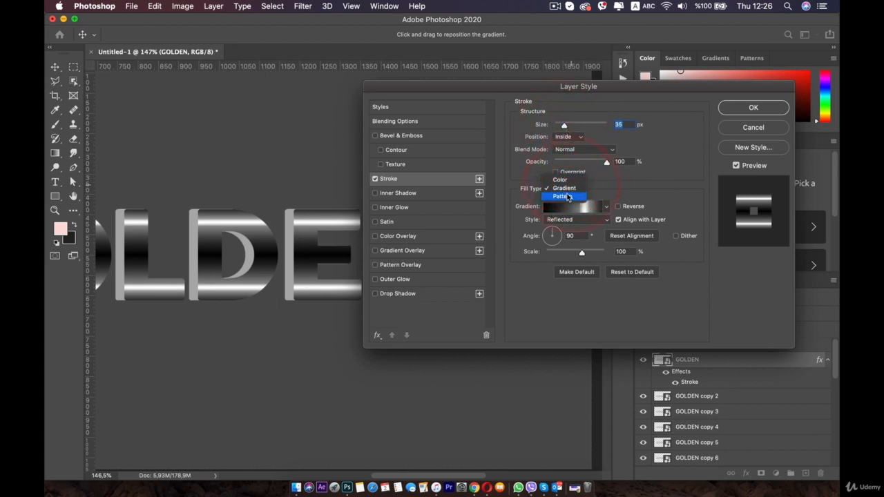
{"action": "left_click", "coordinate": [574, 185]}
{"action": "left_click", "coordinate": [582, 208]}
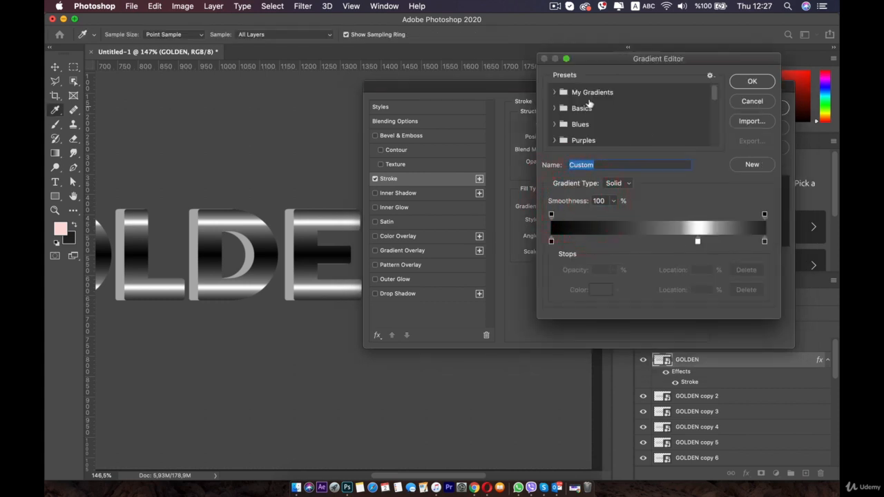
{"action": "left_click", "coordinate": [742, 103]}
{"action": "left_click", "coordinate": [556, 188]}
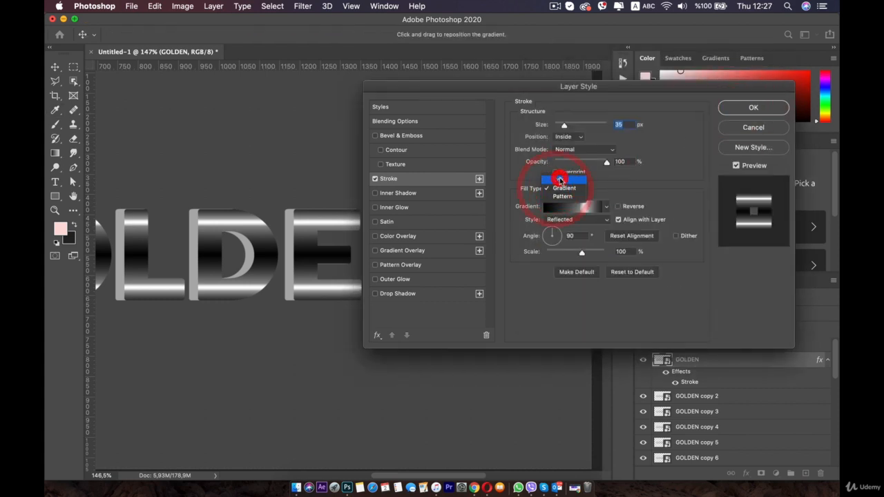
{"action": "left_click", "coordinate": [560, 180]}
{"action": "left_click", "coordinate": [567, 188]}
{"action": "left_click", "coordinate": [568, 196]}
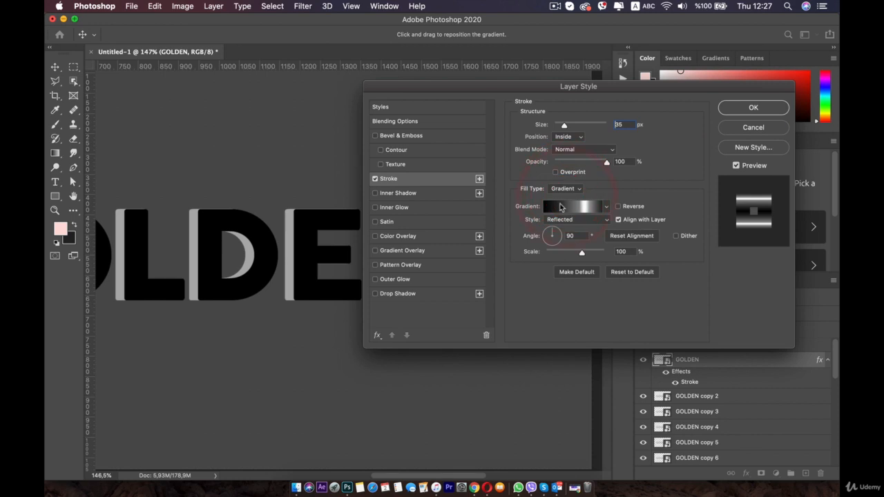
Try the Black, White gradient preset on the stroke with its white stop recoloured to gold deaa1e.
{"action": "left_click", "coordinate": [561, 207]}
{"action": "left_click_drag", "start_coordinate": [696, 243], "coordinate": [621, 338]}
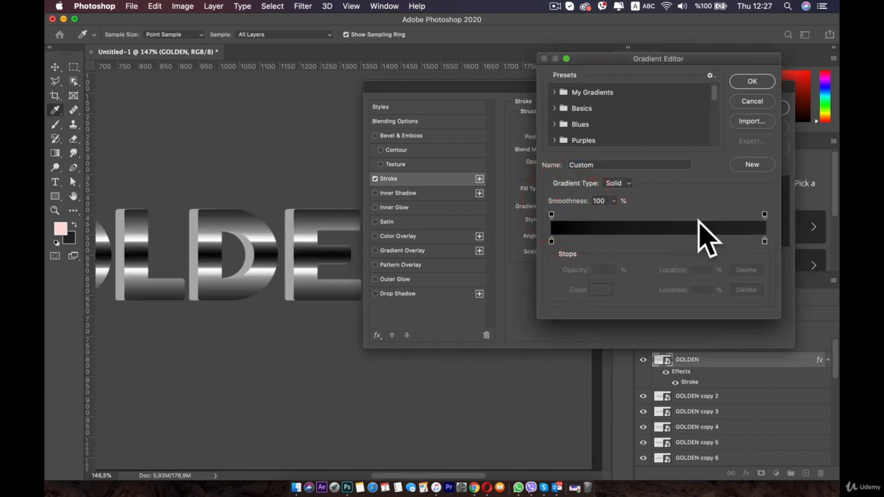
{"action": "left_click", "coordinate": [568, 111]}
{"action": "left_click", "coordinate": [650, 129]}
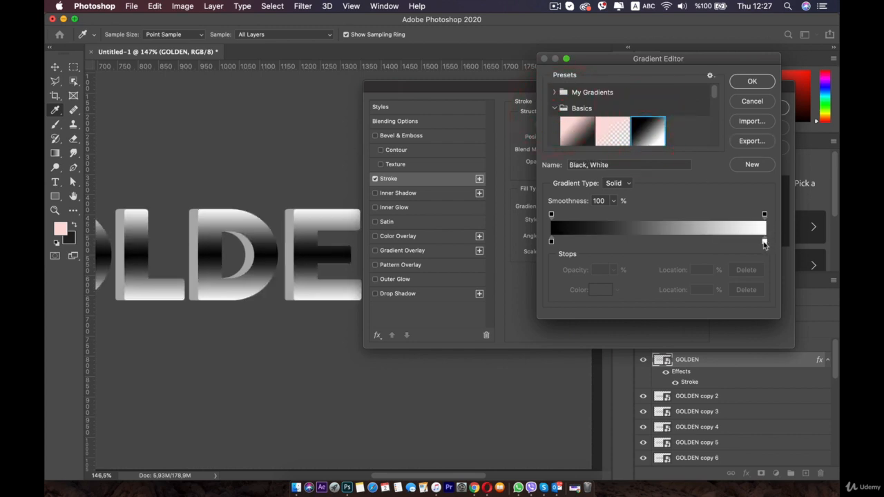
{"action": "double_click", "coordinate": [765, 243]}
{"action": "left_click_drag", "start_coordinate": [597, 370], "coordinate": [600, 376]}
{"action": "left_click", "coordinate": [565, 270]}
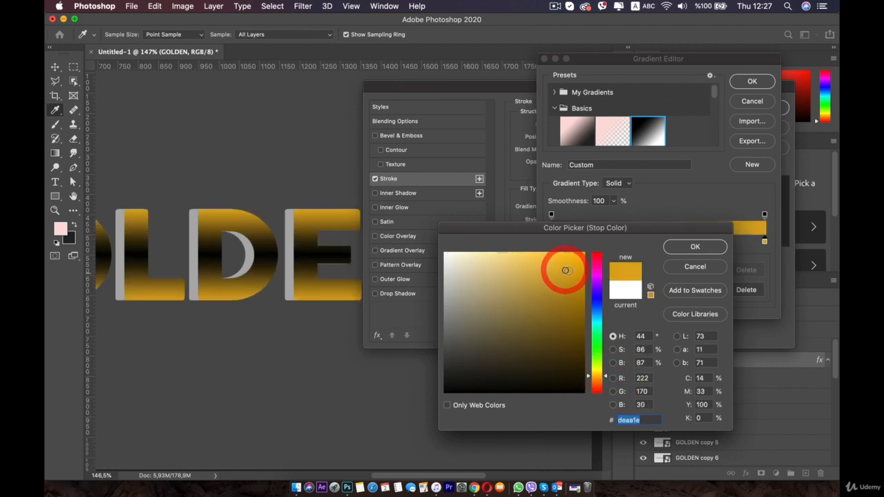
{"action": "left_click", "coordinate": [692, 271]}
{"action": "left_click", "coordinate": [752, 102]}
Discard the stroke's gradient recolouring and open the layer style of GOLDEN copy inside group F.
{"action": "left_click", "coordinate": [750, 99]}
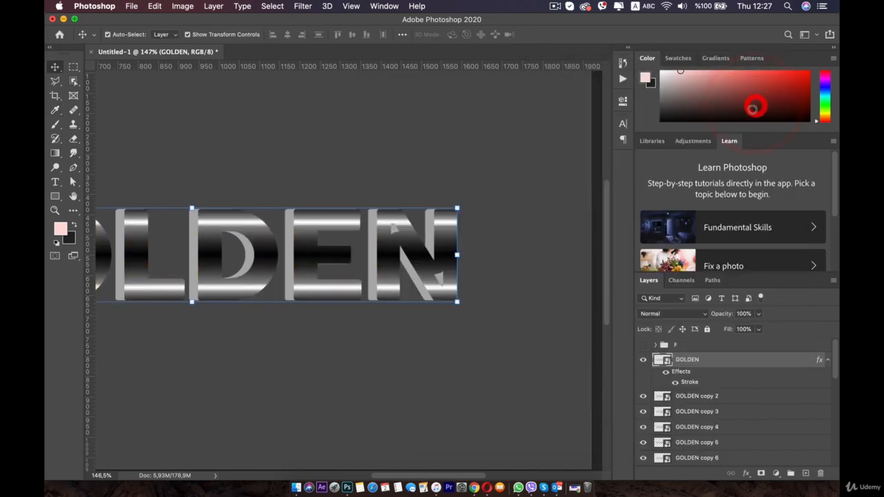
{"action": "left_click", "coordinate": [691, 345]}
{"action": "left_click", "coordinate": [655, 345]}
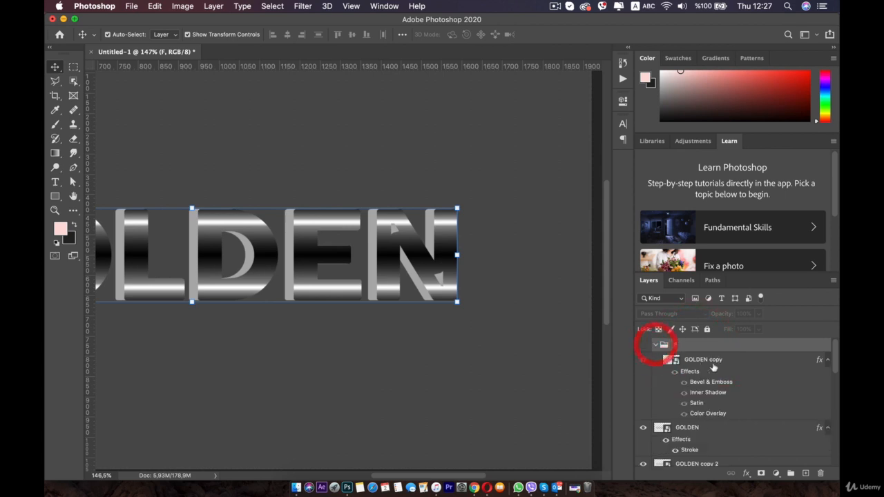
{"action": "left_click", "coordinate": [720, 359]}
{"action": "double_click", "coordinate": [796, 364]}
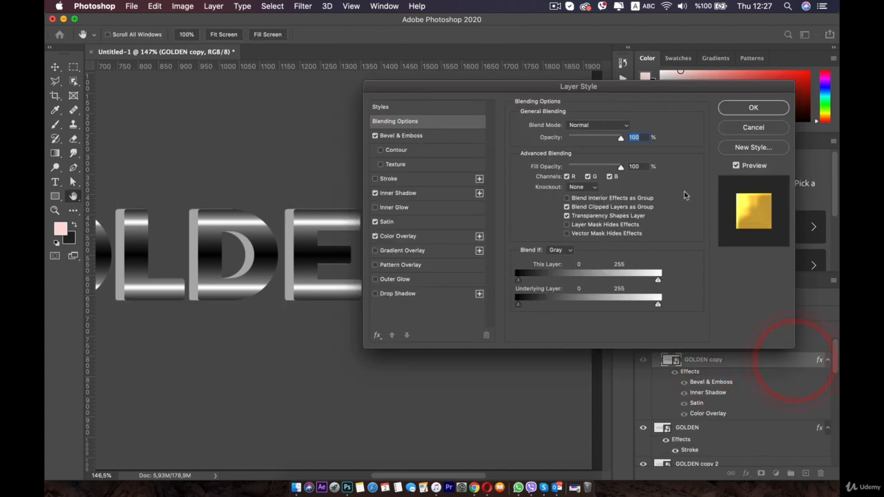
Copy the hex code bb8c31 from GOLDEN copy's Color Overlay and close the layer style.
{"action": "left_click", "coordinate": [416, 236]}
{"action": "left_click", "coordinate": [627, 129]}
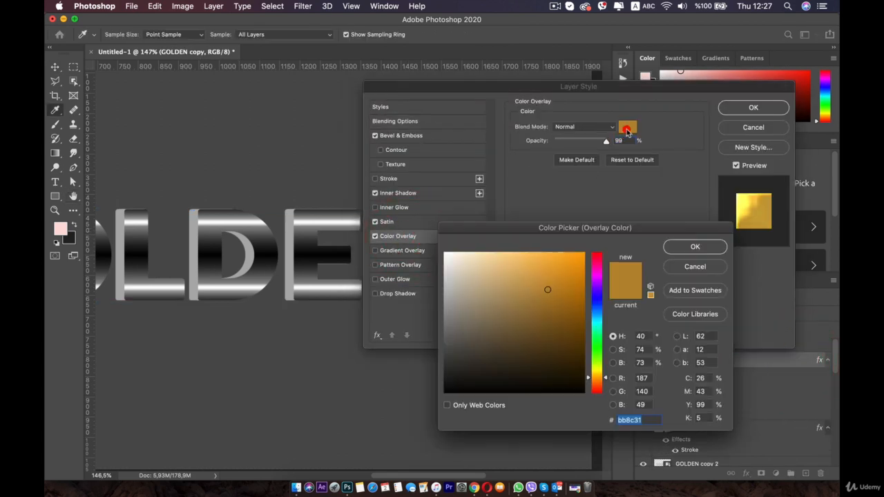
{"action": "left_click", "coordinate": [652, 422]}
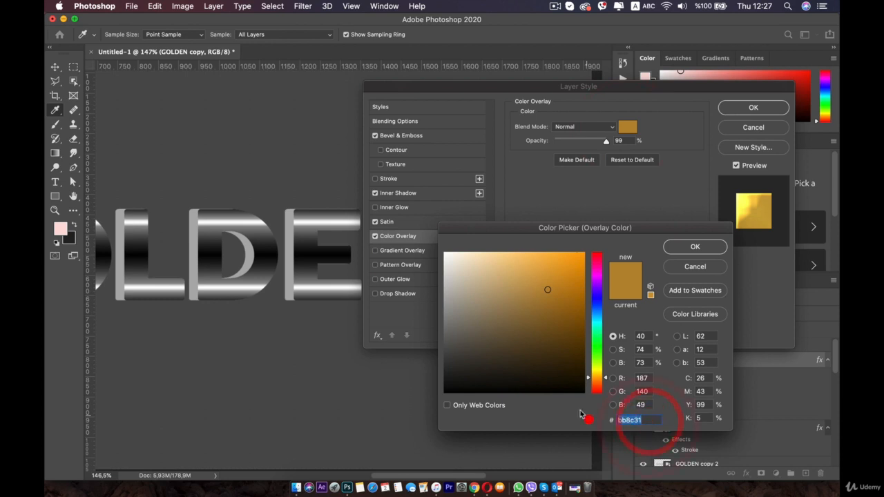
{"action": "key", "text": "super+c"}
{"action": "key", "text": "super+c"}
{"action": "key", "text": "super+c"}
{"action": "key", "text": "super+c"}
{"action": "key", "text": "super+c"}
{"action": "key", "text": "super+c"}
{"action": "key", "text": "super+c"}
{"action": "key", "text": "super+c"}
{"action": "key", "text": "super+c"}
{"action": "key", "text": "super+c"}
{"action": "key", "text": "super+c"}
{"action": "key", "text": "super+c"}
{"action": "key", "text": "super+c"}
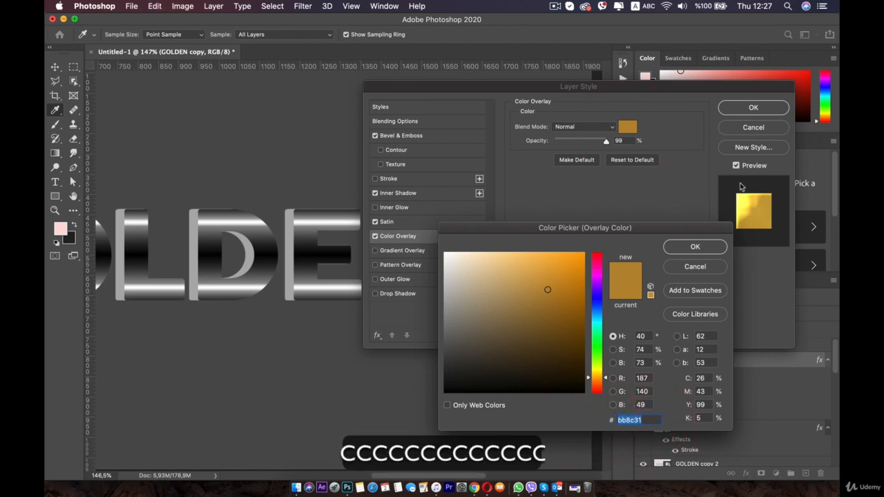
{"action": "left_click", "coordinate": [695, 246]}
{"action": "left_click", "coordinate": [753, 108]}
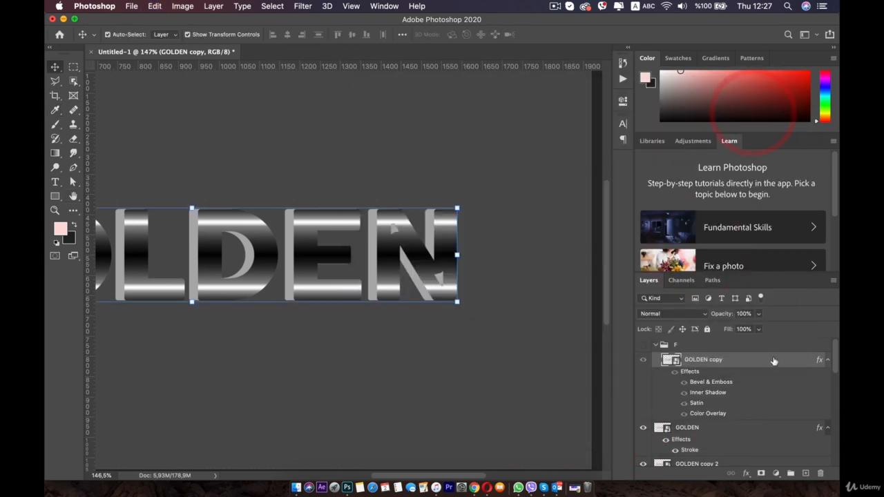
Review GOLDEN copy's layer style once more and collapse group F.
{"action": "double_click", "coordinate": [796, 361]}
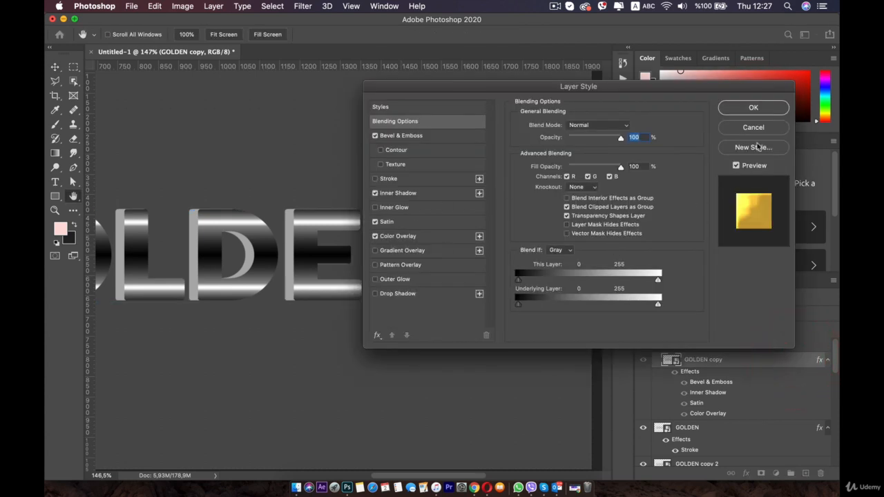
{"action": "left_click", "coordinate": [762, 114]}
{"action": "left_click", "coordinate": [655, 345]}
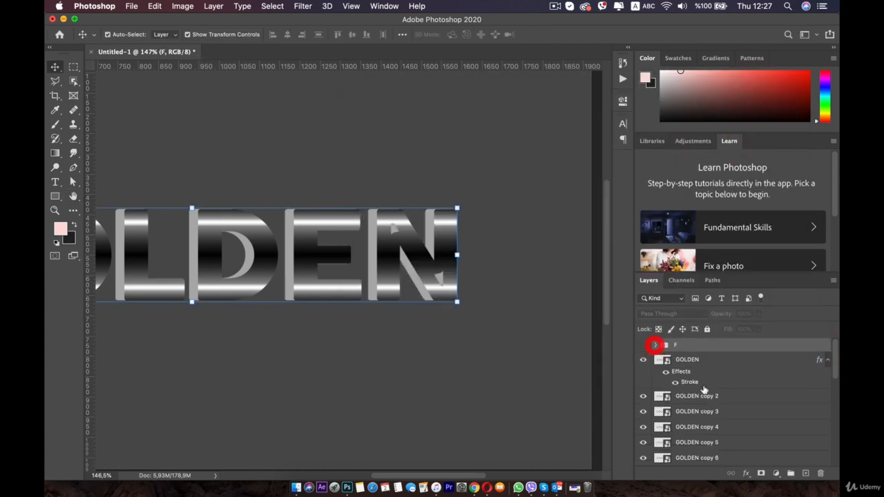
In the GOLDEN layer's stroke gradient, recolour the end stop with the copied gold bb8c31.
{"action": "left_click", "coordinate": [734, 360]}
{"action": "double_click", "coordinate": [775, 360]}
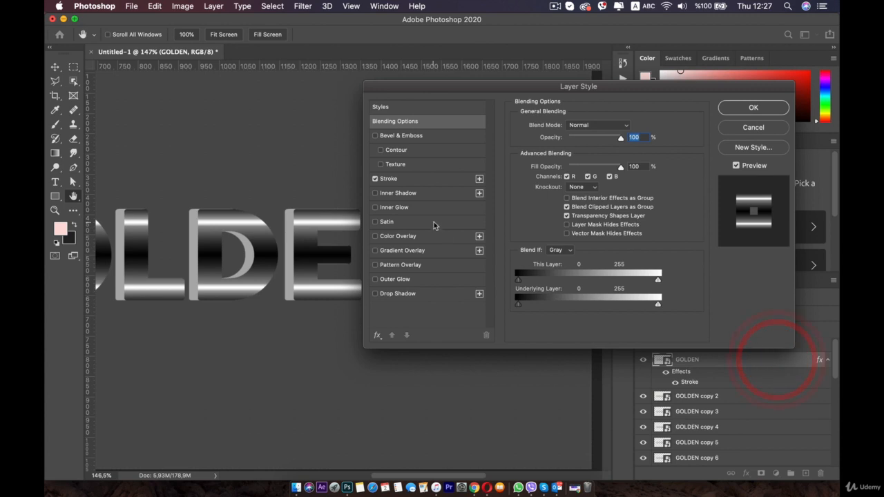
{"action": "left_click", "coordinate": [413, 178]}
{"action": "left_click", "coordinate": [587, 206]}
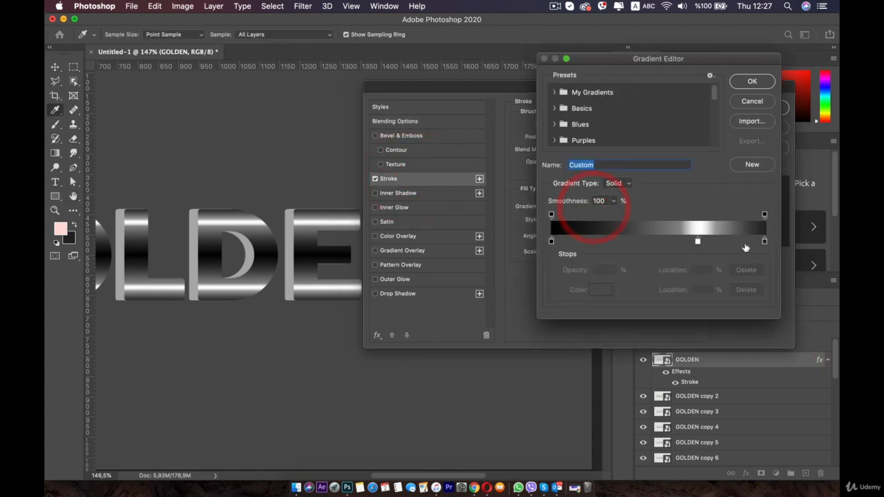
{"action": "left_click", "coordinate": [765, 242]}
{"action": "double_click", "coordinate": [765, 241]}
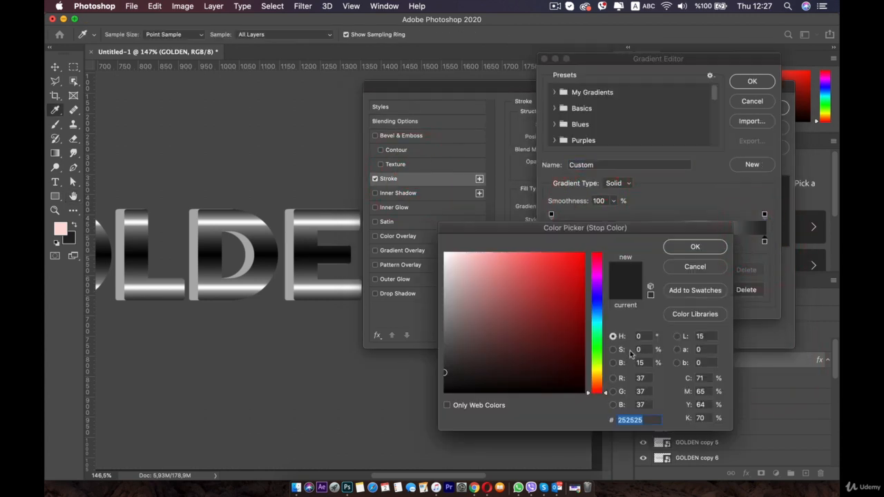
{"action": "key", "text": "super+v"}
{"action": "left_click", "coordinate": [693, 247]}
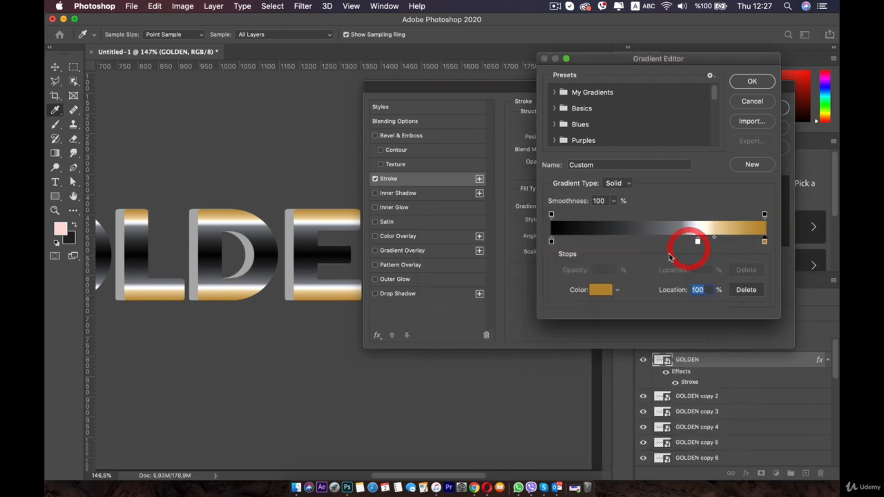
Recolour the gradient's starting stop to bb8c31 and move the white stop to 33%.
{"action": "left_click_drag", "start_coordinate": [698, 241], "coordinate": [651, 241]}
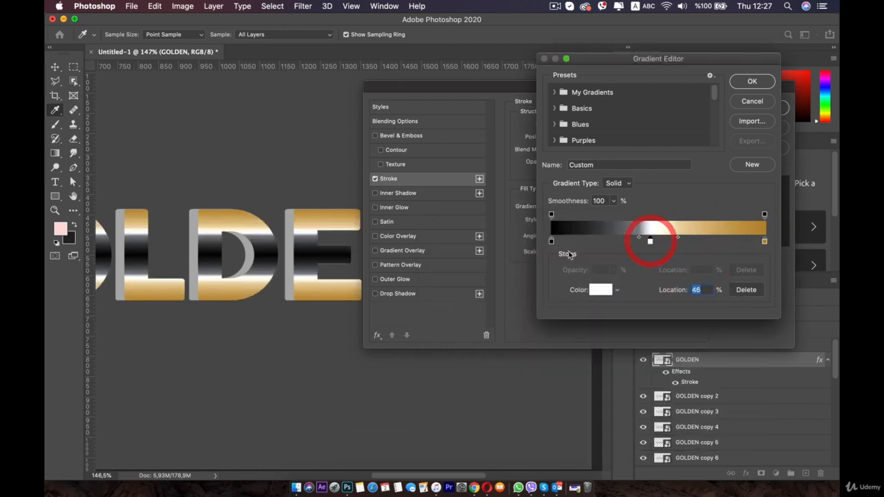
{"action": "double_click", "coordinate": [551, 241]}
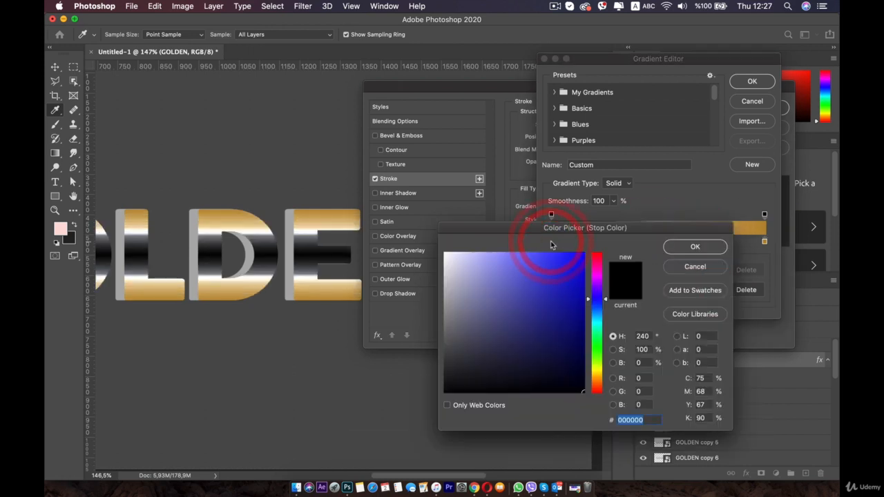
{"action": "key", "text": "super+v"}
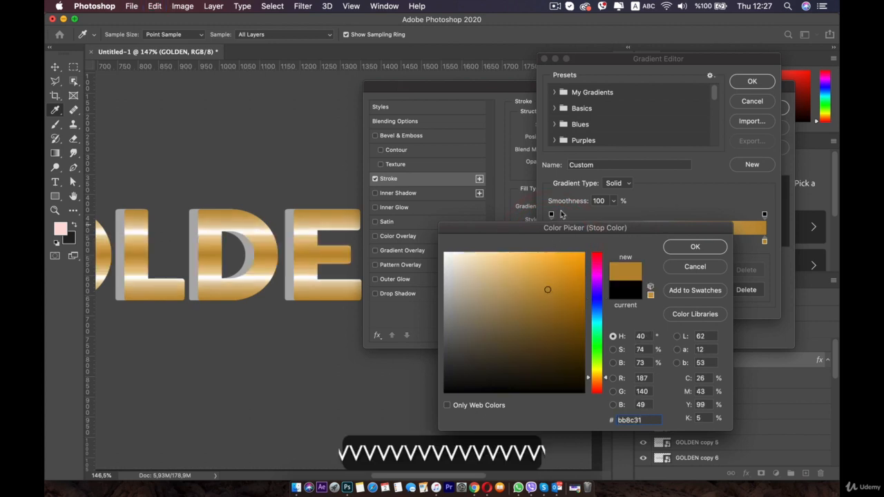
{"action": "left_click", "coordinate": [671, 247]}
{"action": "left_click_drag", "start_coordinate": [650, 241], "coordinate": [625, 242]}
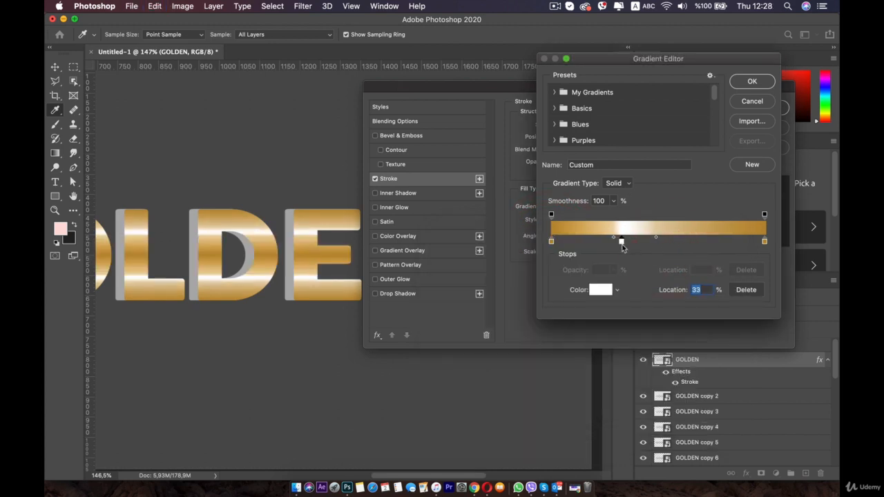
Recolour the gradient's white middle stop to a pale gold derived from bb8c31 and shift the stop to 34%.
{"action": "left_click", "coordinate": [625, 242]}
{"action": "double_click", "coordinate": [625, 242]}
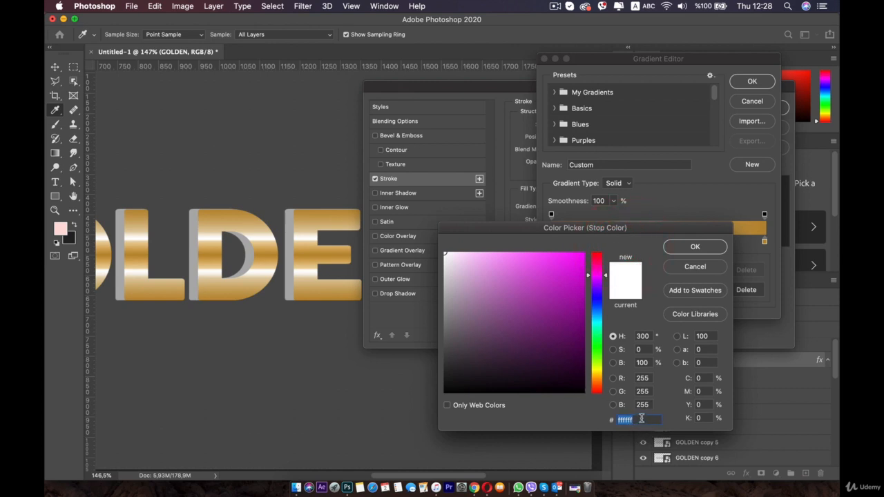
{"action": "left_click", "coordinate": [568, 418]}
{"action": "key", "text": "super+v"}
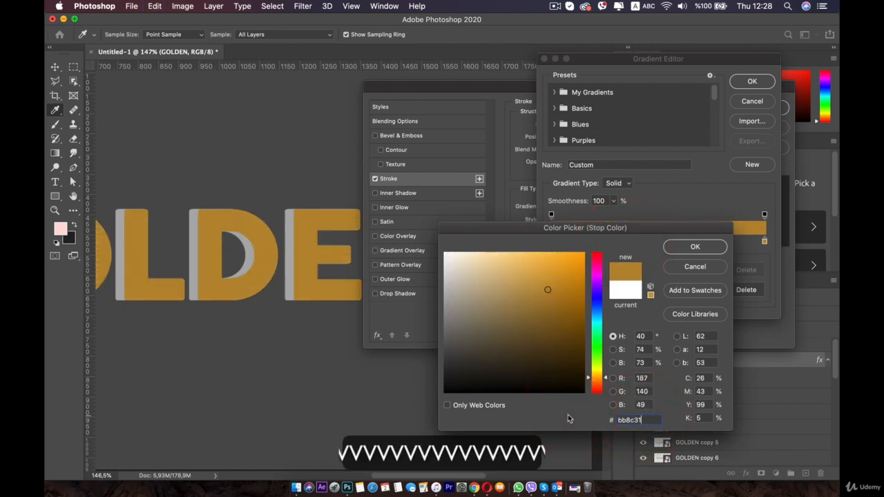
{"action": "left_click_drag", "start_coordinate": [548, 289], "coordinate": [507, 274]}
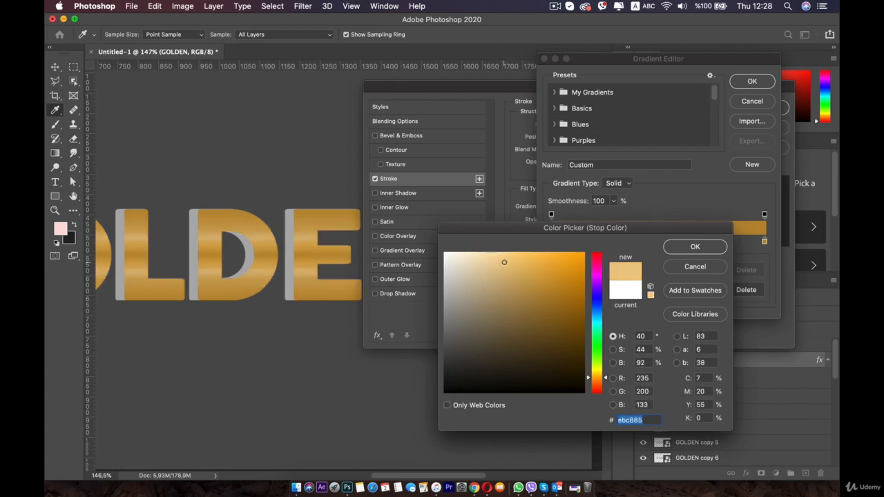
{"action": "left_click", "coordinate": [507, 270]}
{"action": "left_click", "coordinate": [669, 248]}
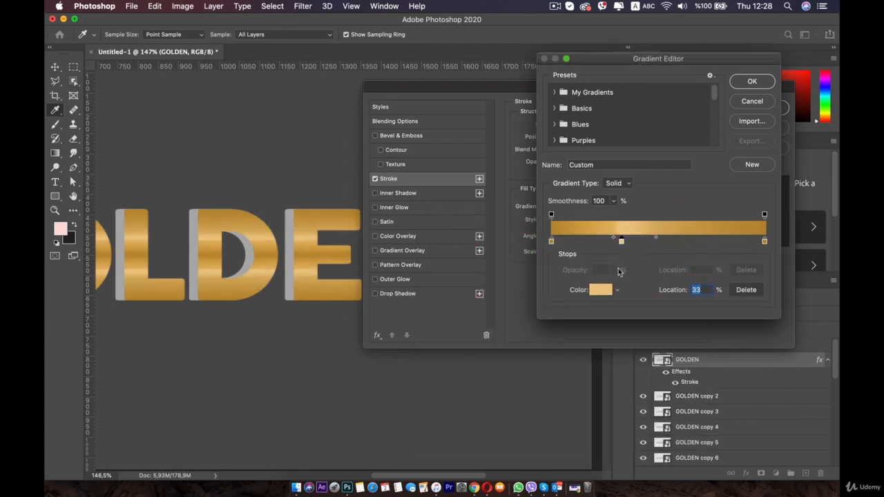
{"action": "double_click", "coordinate": [625, 240]}
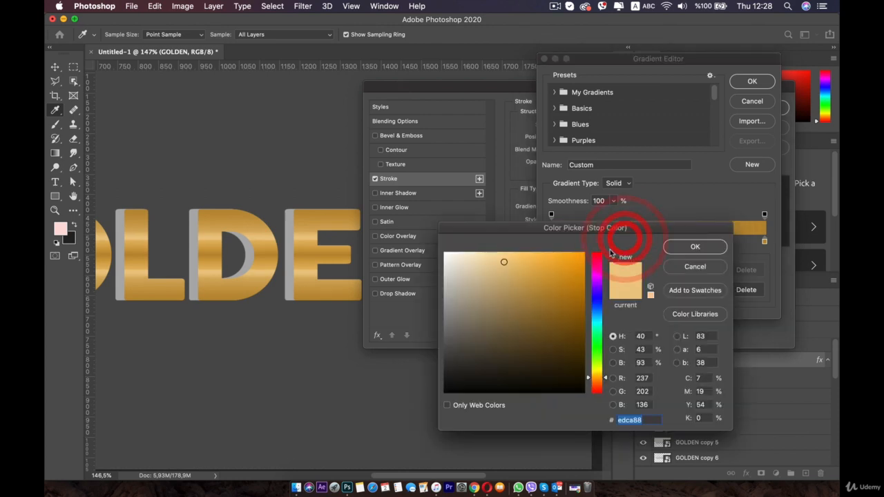
{"action": "left_click", "coordinate": [484, 258]}
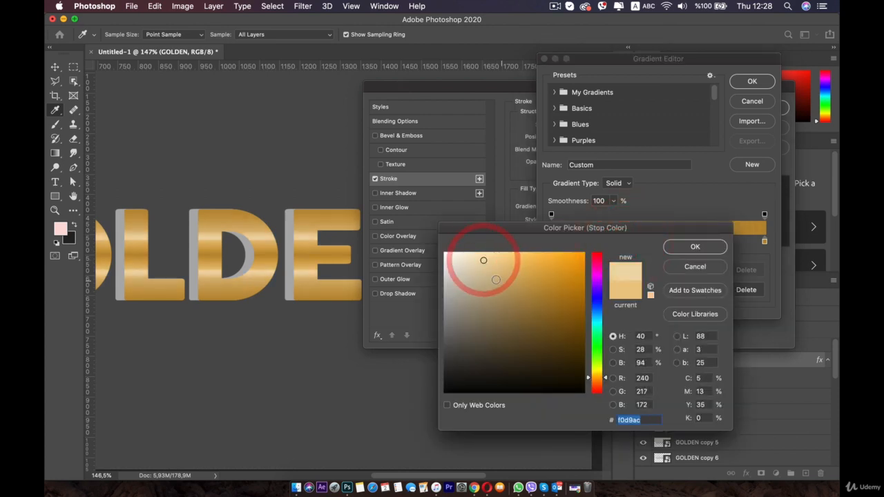
{"action": "left_click", "coordinate": [484, 263]}
{"action": "left_click", "coordinate": [691, 253]}
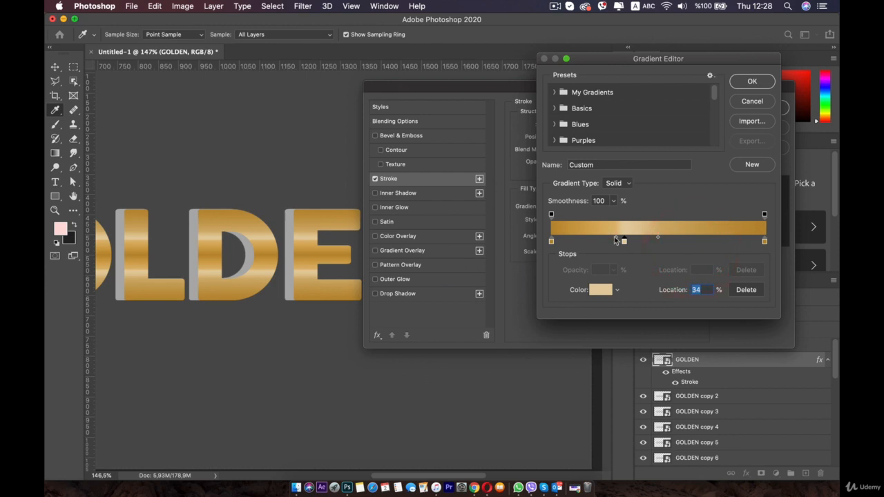
Move the midpoint before the middle stop toward the gradient's start and the one after it to 25%, removing the stray added stop.
{"action": "left_click_drag", "start_coordinate": [616, 240], "coordinate": [585, 238]}
{"action": "left_click", "coordinate": [656, 241]}
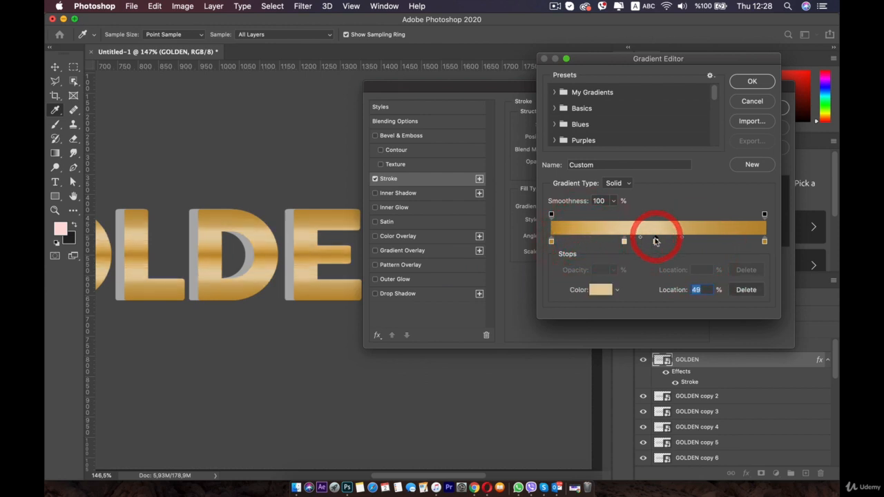
{"action": "left_click_drag", "start_coordinate": [656, 240], "coordinate": [656, 299]}
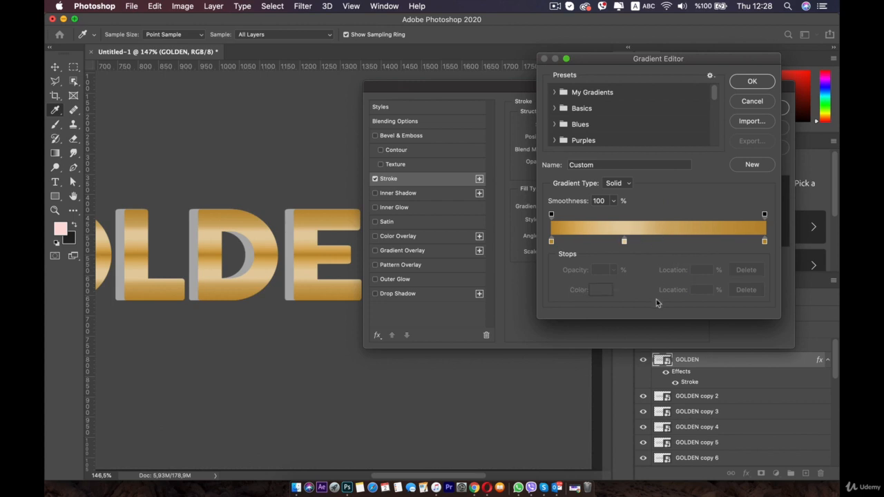
{"action": "left_click", "coordinate": [624, 241]}
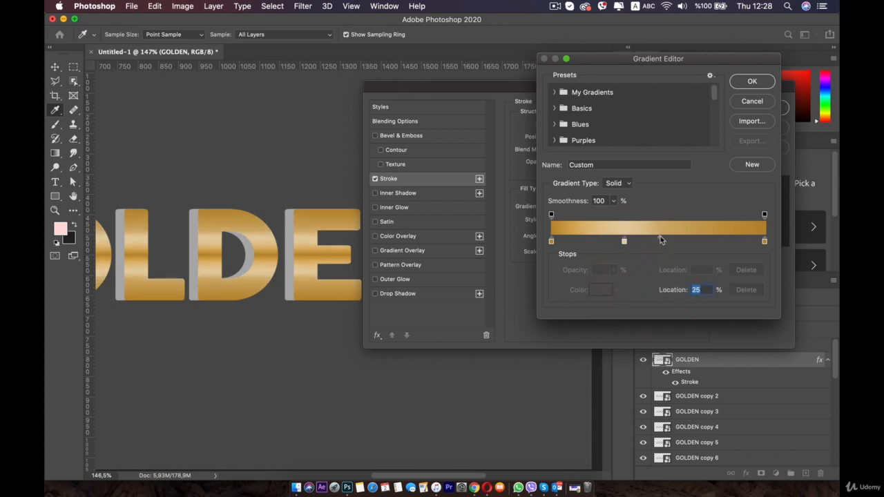
{"action": "left_click", "coordinate": [661, 239]}
Recolour the gradient's starting stop to a more orange gold, c68a2b, and copy its hex code.
{"action": "double_click", "coordinate": [551, 241]}
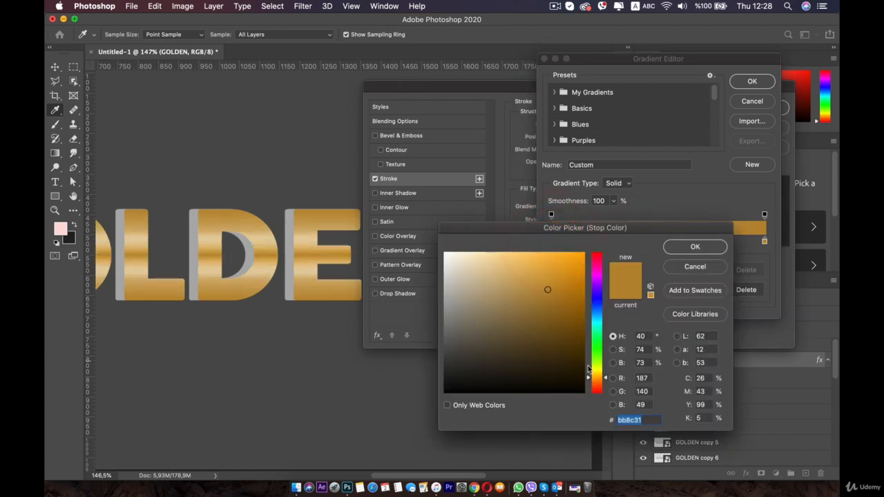
{"action": "left_click", "coordinate": [603, 378]}
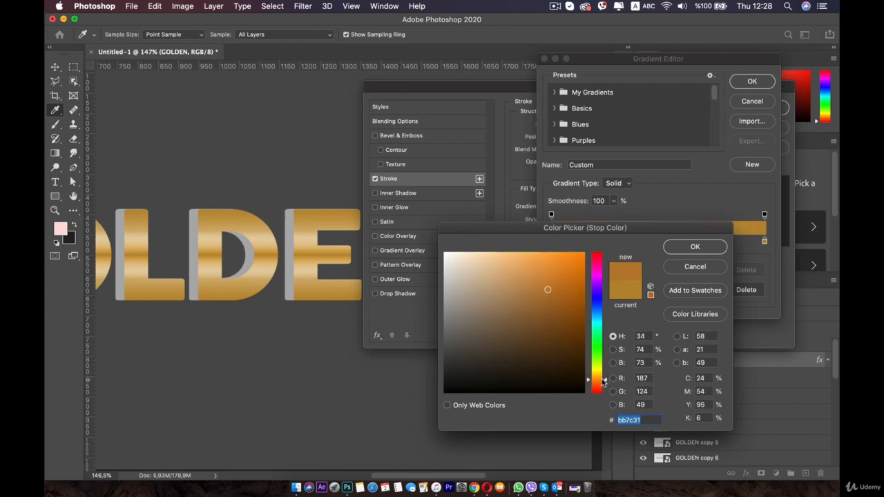
{"action": "left_click", "coordinate": [603, 382]}
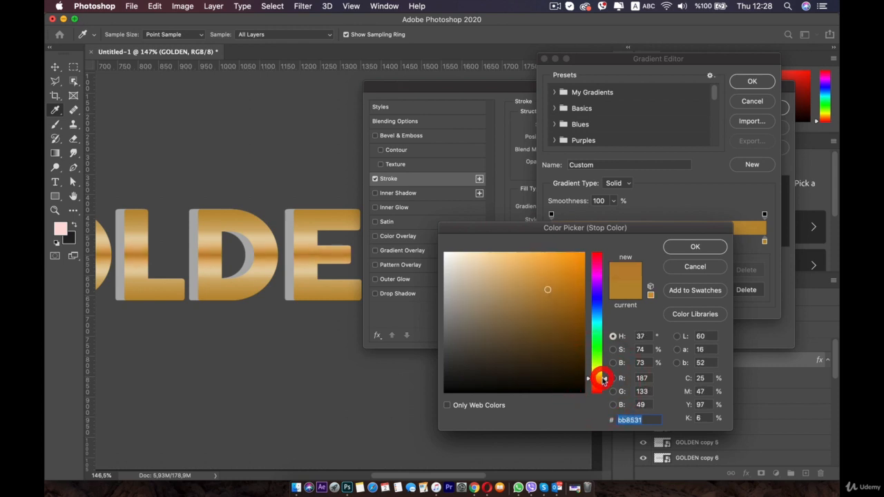
{"action": "left_click", "coordinate": [603, 380]}
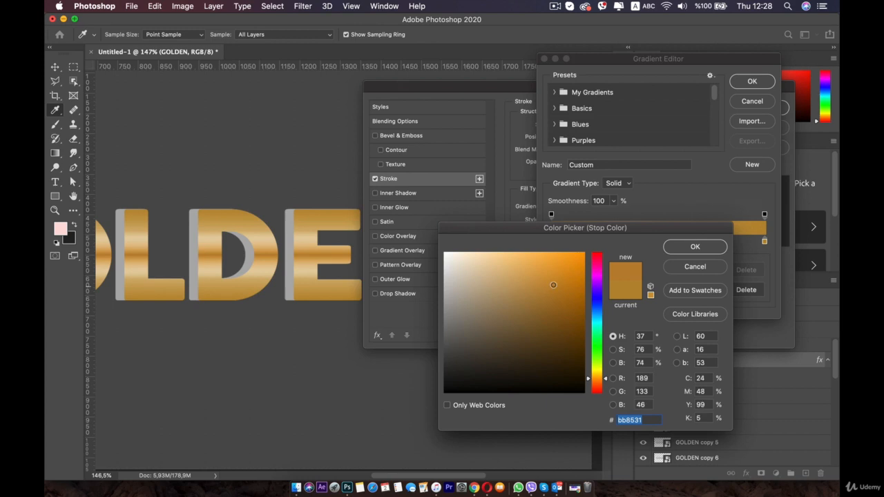
{"action": "key", "text": "super+c"}
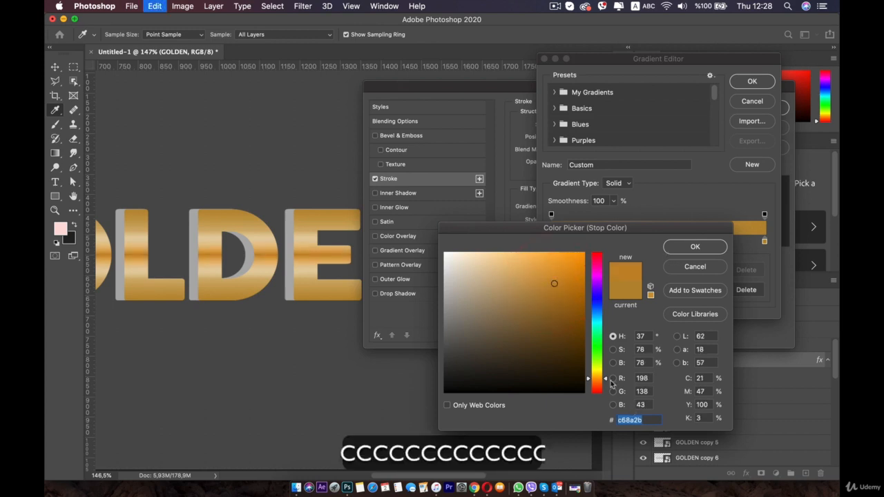
{"action": "left_click", "coordinate": [699, 249]}
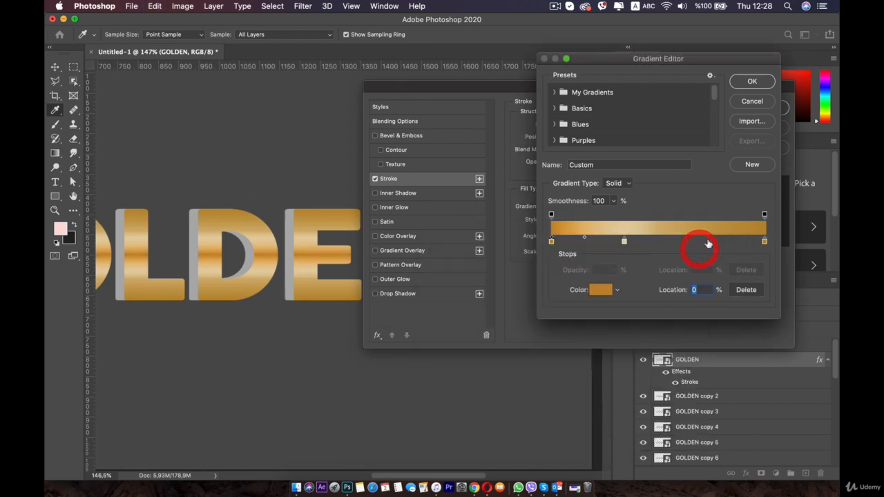
Apply the copied orange gold c68a2b to the gradient's end stop.
{"action": "double_click", "coordinate": [765, 242]}
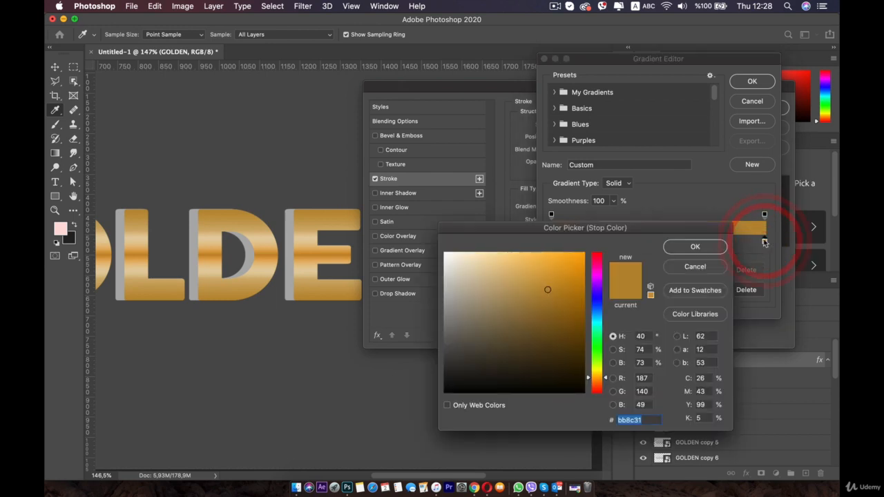
{"action": "key", "text": "super+v"}
{"action": "left_click", "coordinate": [701, 253]}
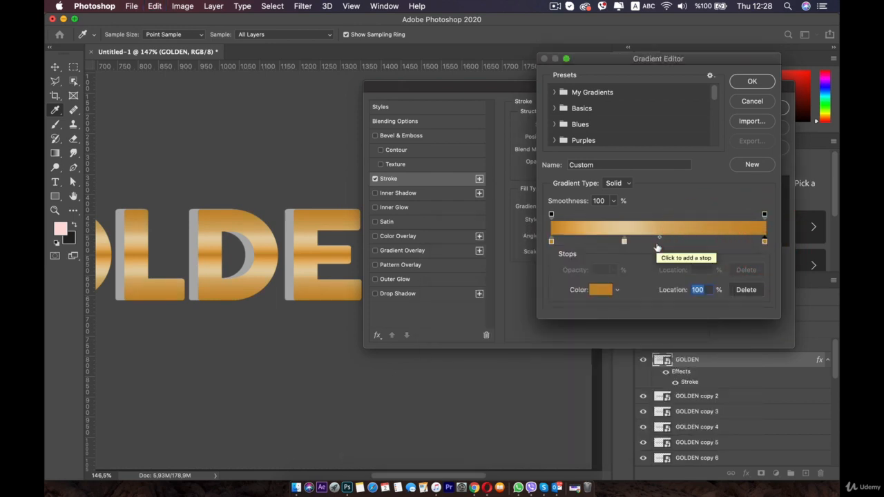
Accept the edited gradient and set the stroke's gradient style to Shape Burst.
{"action": "left_click", "coordinate": [743, 81]}
{"action": "left_click", "coordinate": [589, 220]}
{"action": "left_click", "coordinate": [557, 194]}
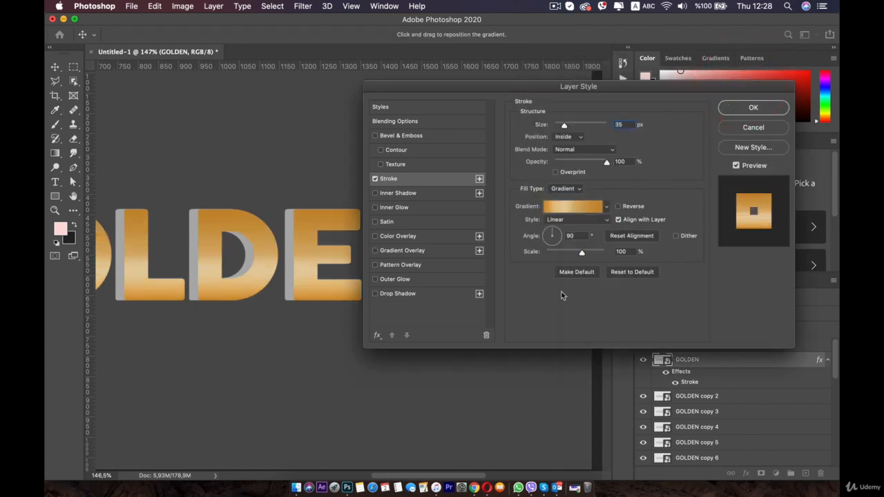
{"action": "left_click", "coordinate": [582, 220]}
{"action": "left_click", "coordinate": [568, 230]}
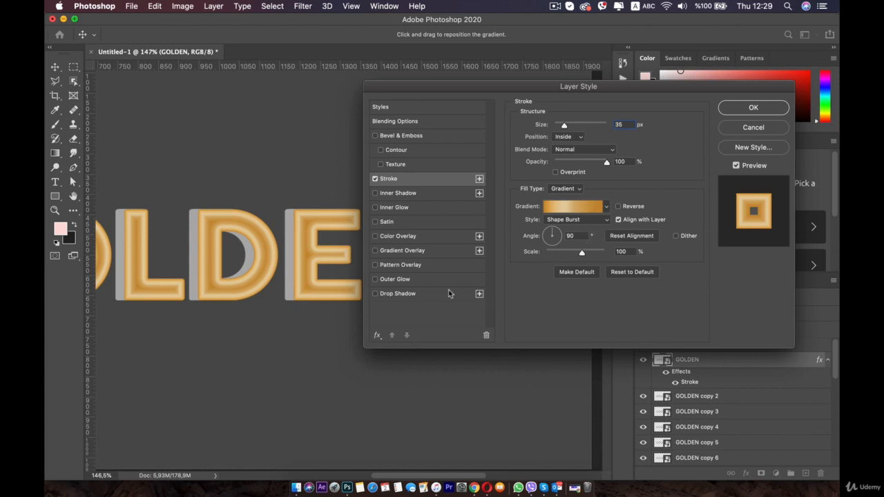
Add Bevel & Emboss in Stroke Emboss style with depth 168%, size 81 px and soften 13 px.
{"action": "left_click", "coordinate": [398, 136]}
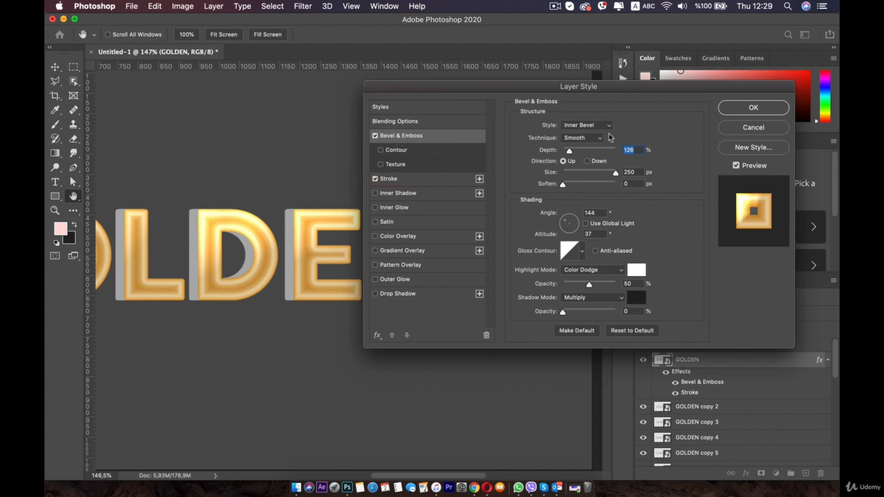
{"action": "left_click", "coordinate": [581, 126]}
{"action": "left_click", "coordinate": [577, 152]}
{"action": "left_click_drag", "start_coordinate": [570, 154], "coordinate": [571, 157]}
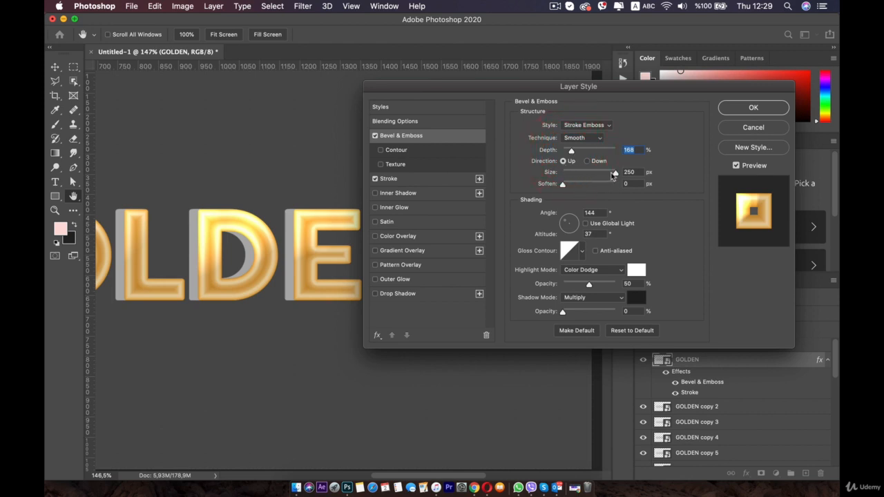
{"action": "left_click_drag", "start_coordinate": [614, 175], "coordinate": [583, 174]}
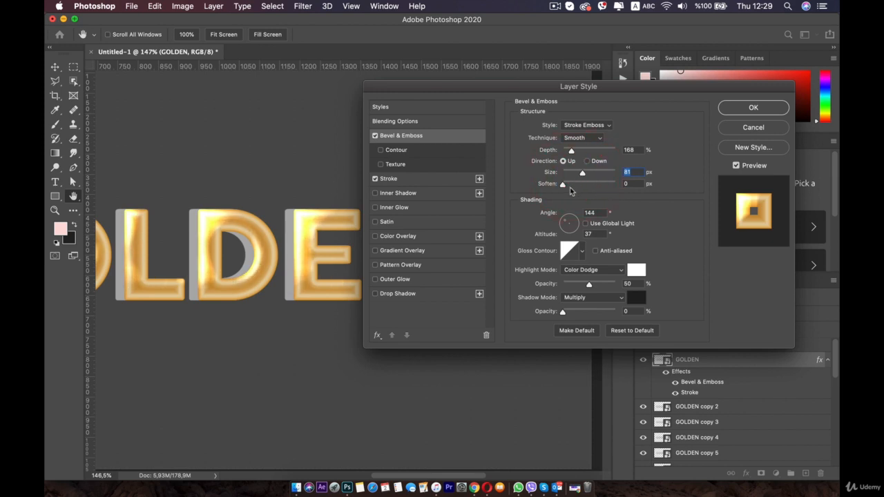
{"action": "left_click_drag", "start_coordinate": [571, 187], "coordinate": [605, 184]}
Change the bevel's gloss contour to the descending rolling-slope shape.
{"action": "left_click", "coordinate": [595, 251]}
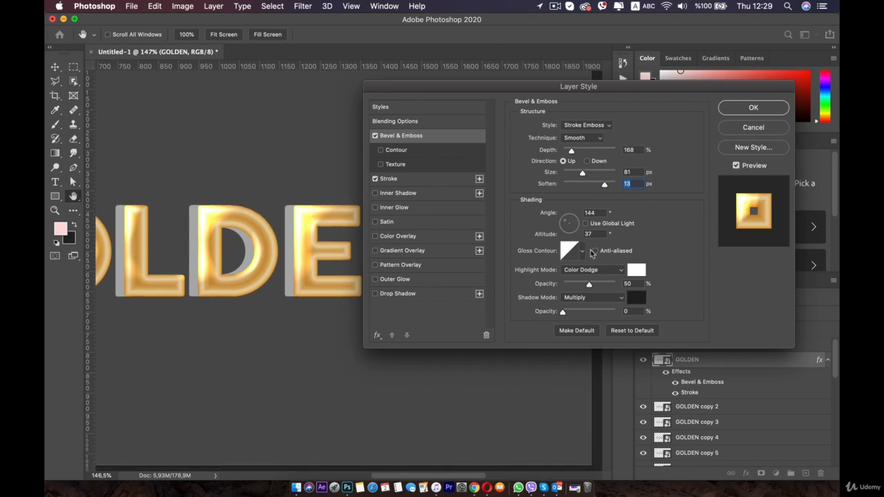
{"action": "left_click", "coordinate": [581, 252]}
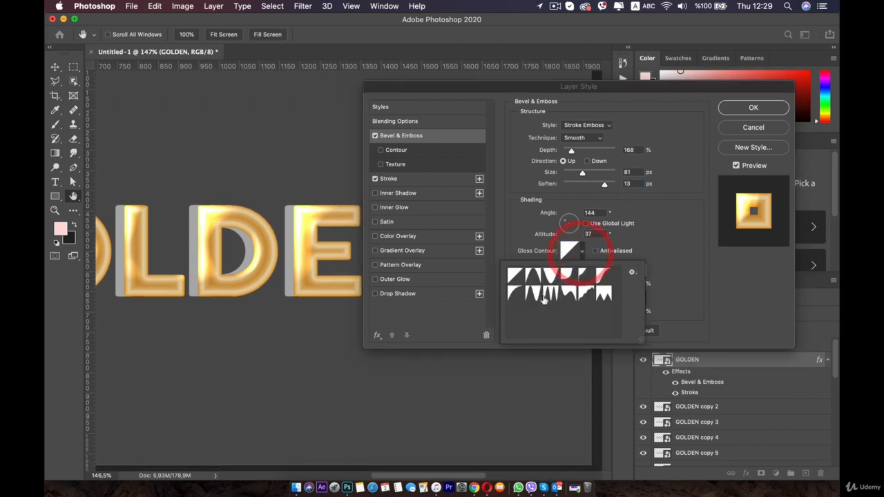
{"action": "left_click", "coordinate": [568, 293]}
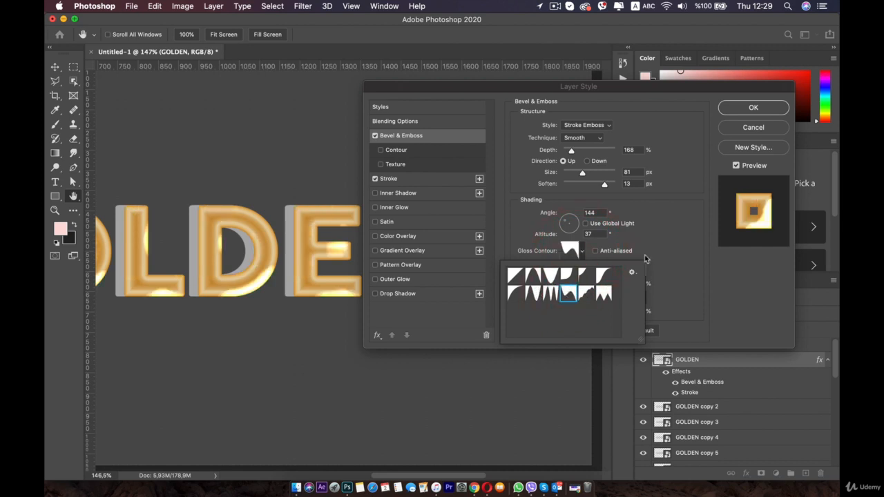
{"action": "left_click", "coordinate": [667, 251]}
Set the bevel's shadow mode to Color Dodge, highlight opacity to 71% and shadow opacity to 45%.
{"action": "left_click", "coordinate": [596, 297]}
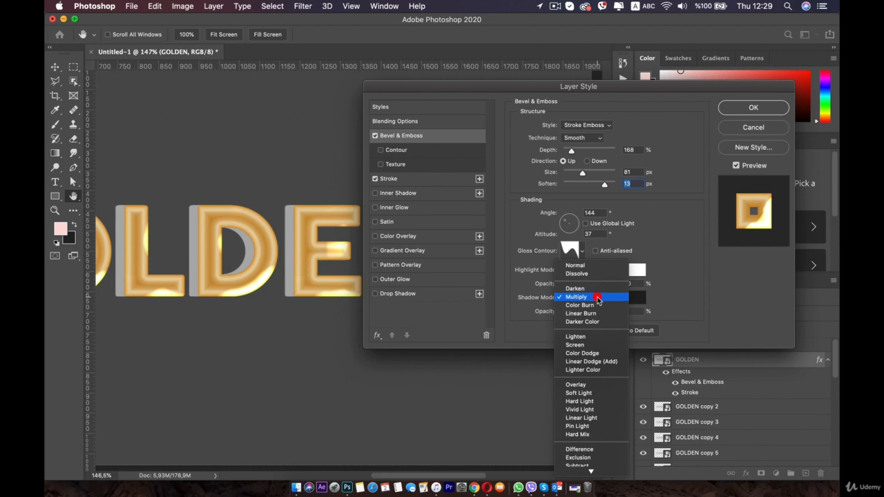
{"action": "left_click", "coordinate": [594, 354]}
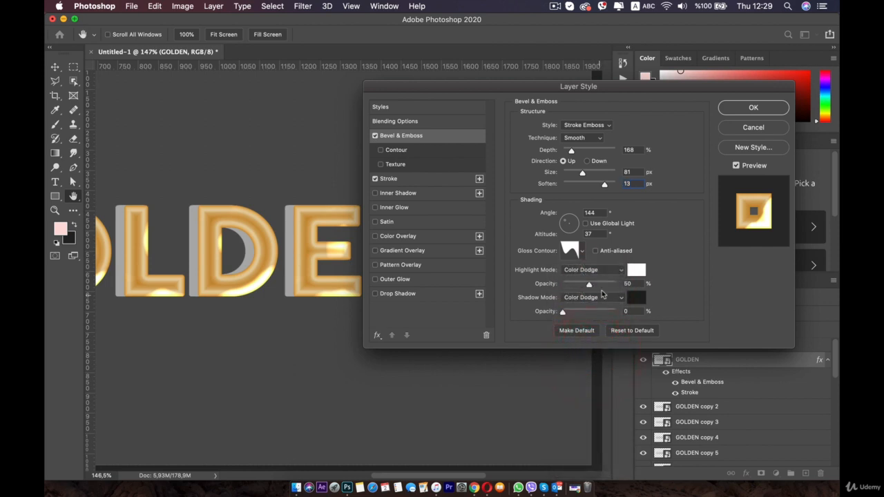
{"action": "left_click_drag", "start_coordinate": [603, 284], "coordinate": [605, 284]}
{"action": "left_click_drag", "start_coordinate": [563, 311], "coordinate": [587, 313]}
{"action": "left_click", "coordinate": [587, 313]}
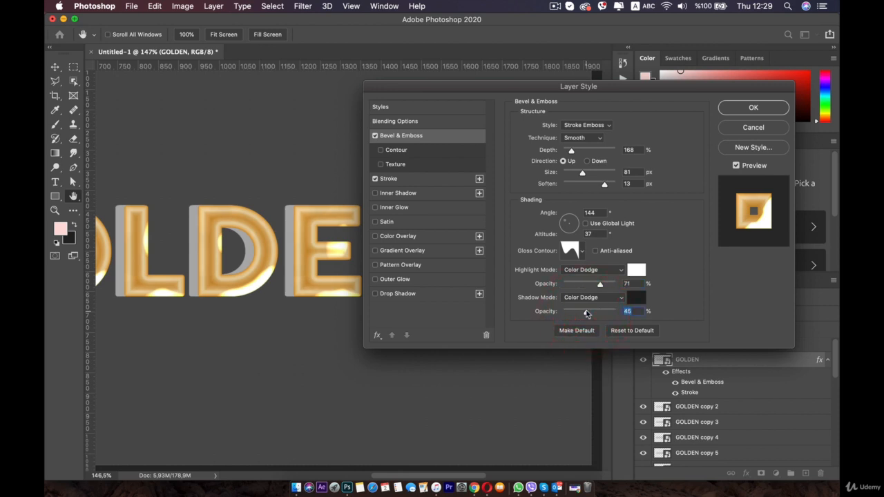
Enable the bevel's Contour option with the double-ring shape and set its range to 70%.
{"action": "left_click", "coordinate": [408, 150]}
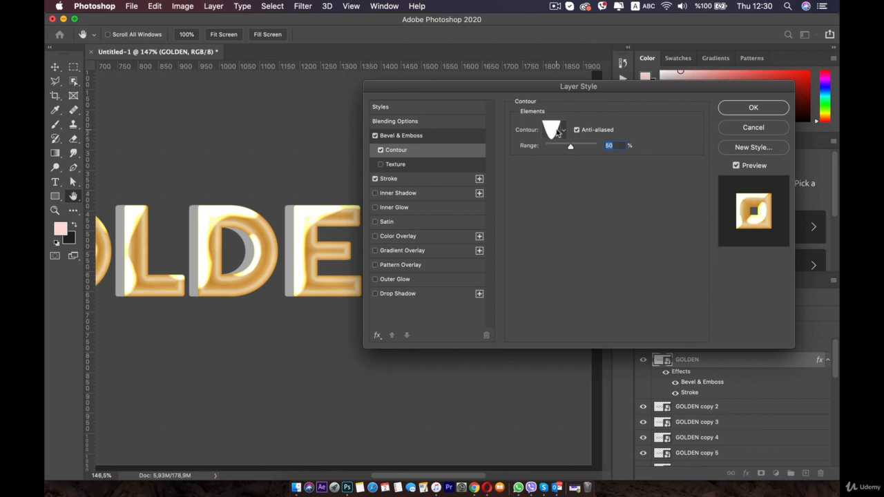
{"action": "left_click", "coordinate": [558, 133]}
{"action": "left_click", "coordinate": [523, 146]}
{"action": "left_click", "coordinate": [565, 131]}
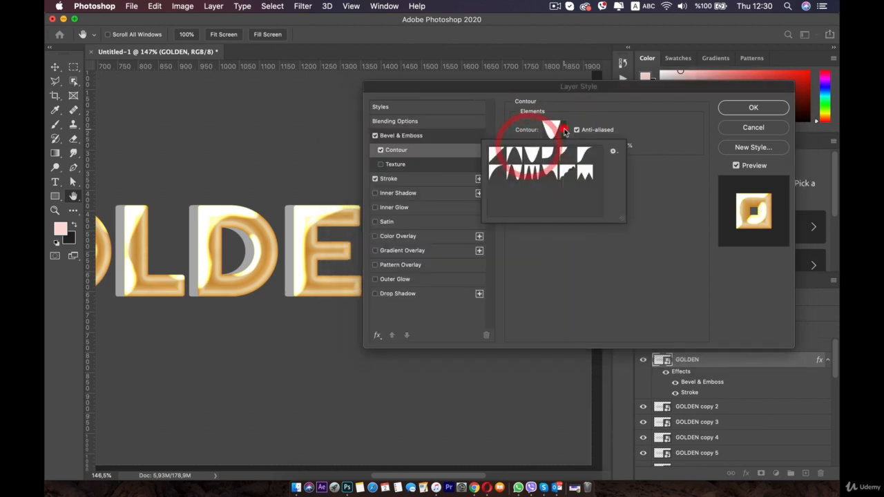
{"action": "left_click", "coordinate": [531, 172]}
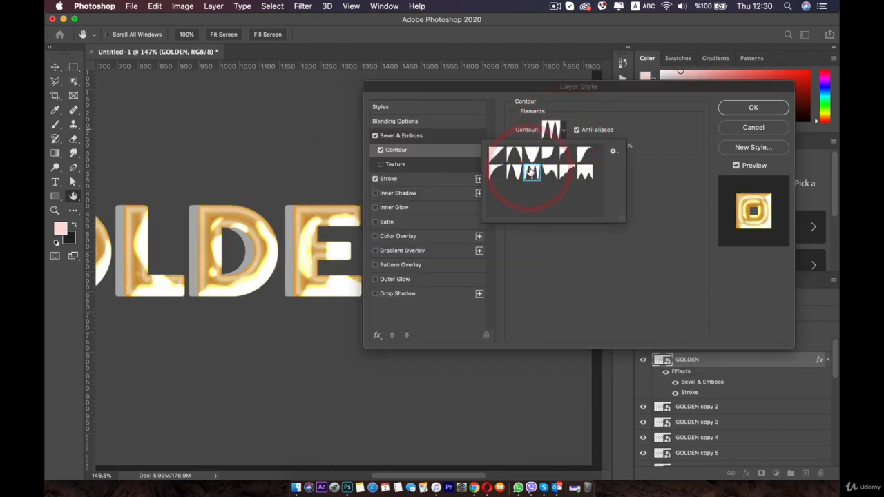
{"action": "left_click", "coordinate": [668, 182]}
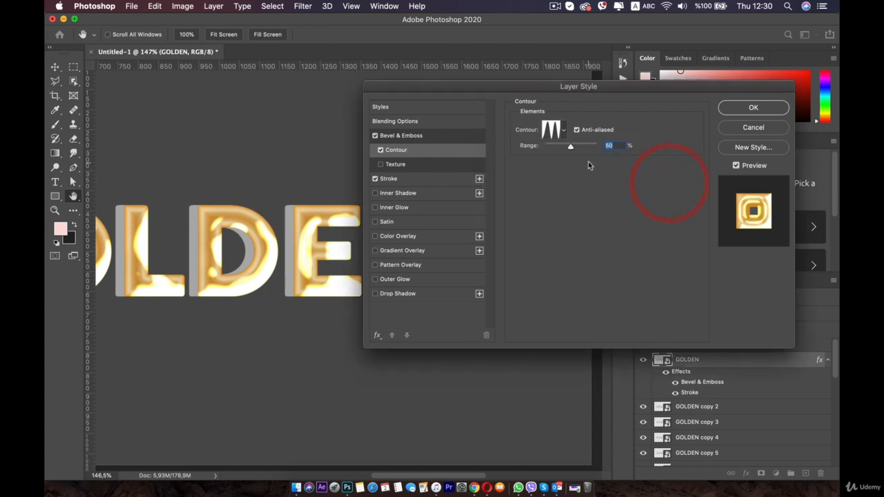
{"action": "left_click_drag", "start_coordinate": [572, 149], "coordinate": [582, 147]}
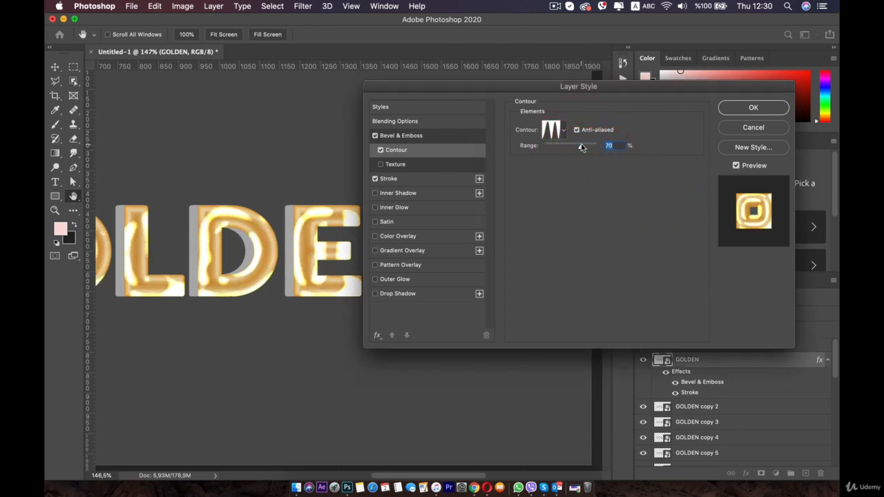
{"action": "left_click", "coordinate": [582, 147]}
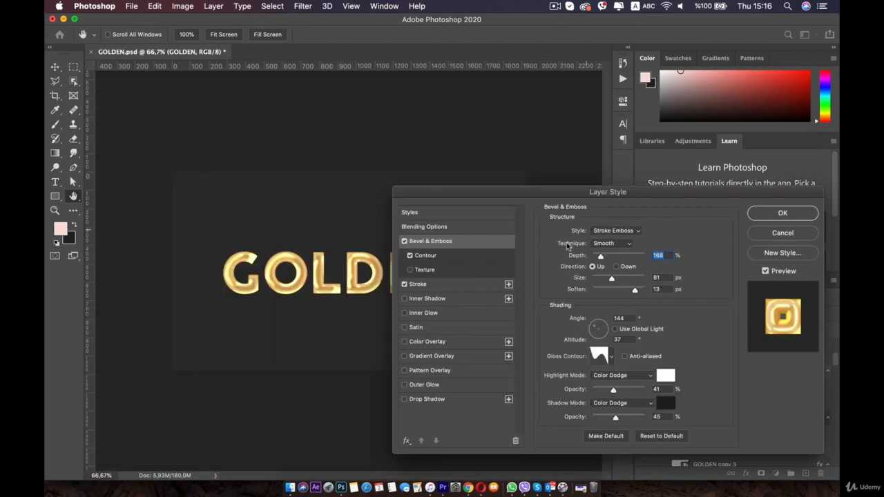
Set the GOLDEN layer's stroke size to 13 px.
{"action": "left_click", "coordinate": [441, 285]}
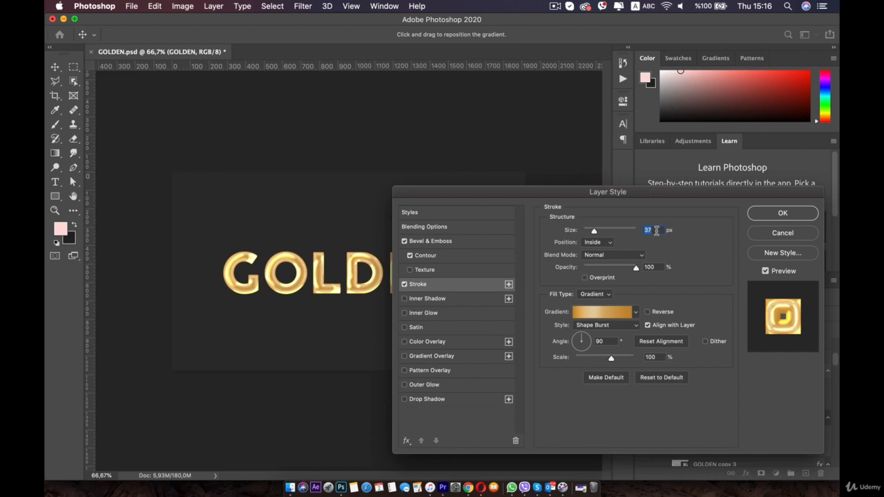
{"action": "type", "text": "13"}
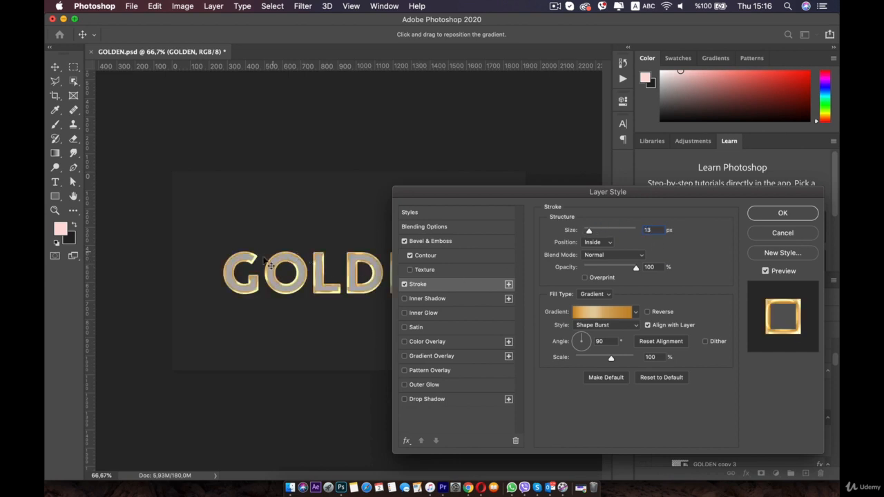
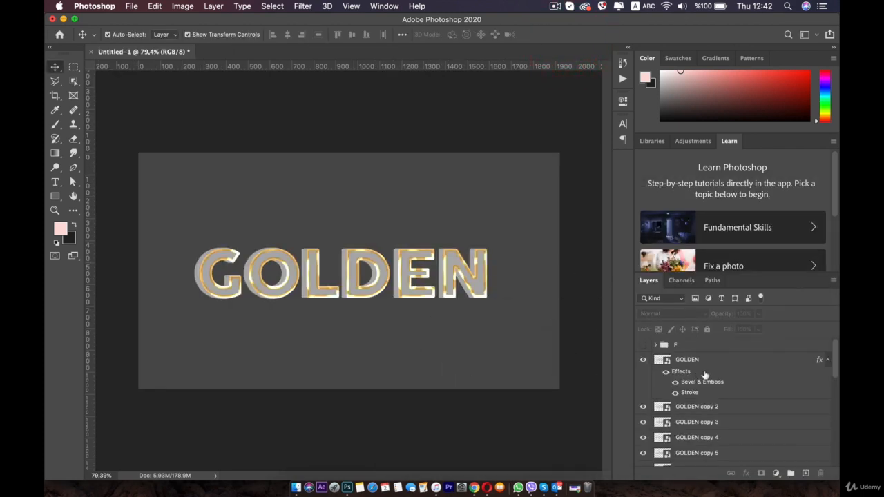
Reopen the front GOLDEN layer's style, set the Bevel & Emboss highlight opacity to 41% and apply it.
{"action": "left_click", "coordinate": [702, 360]}
{"action": "double_click", "coordinate": [785, 359]}
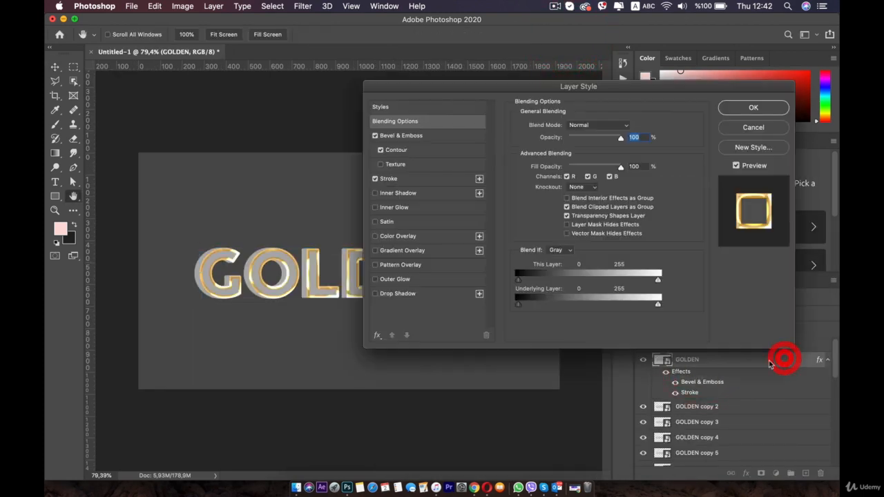
{"action": "left_click_drag", "start_coordinate": [455, 86], "coordinate": [502, 90]}
{"action": "key", "text": "super+equal"}
{"action": "key", "text": "super+equal"}
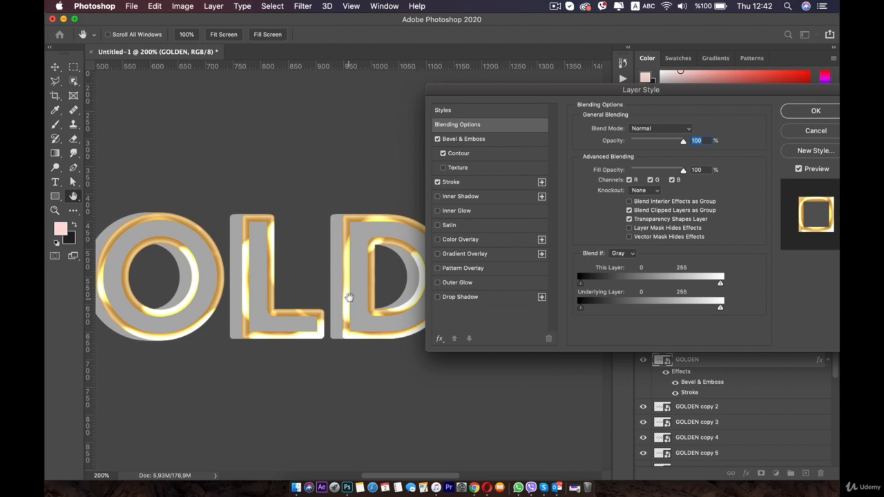
{"action": "left_click", "coordinate": [475, 140]}
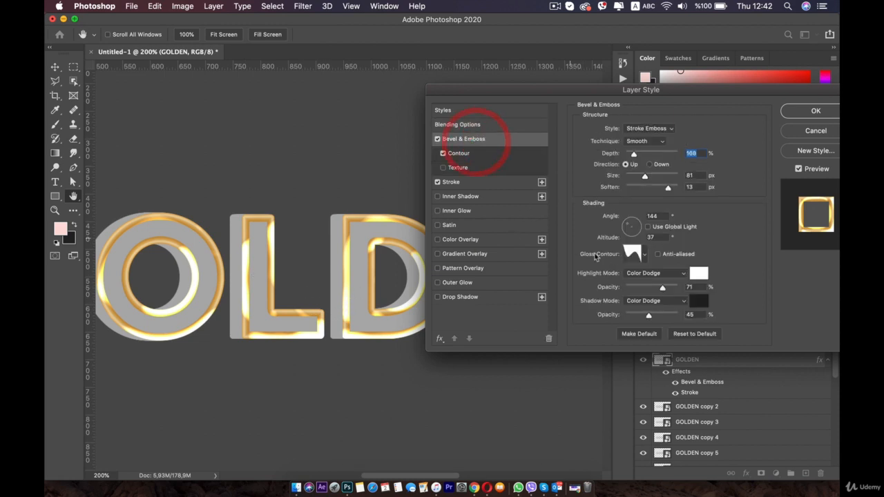
{"action": "mouse_move", "coordinate": [658, 289]}
{"action": "left_mouse_down"}
{"action": "mouse_move", "coordinate": [639, 290]}
{"action": "mouse_move", "coordinate": [647, 292]}
{"action": "left_mouse_up"}
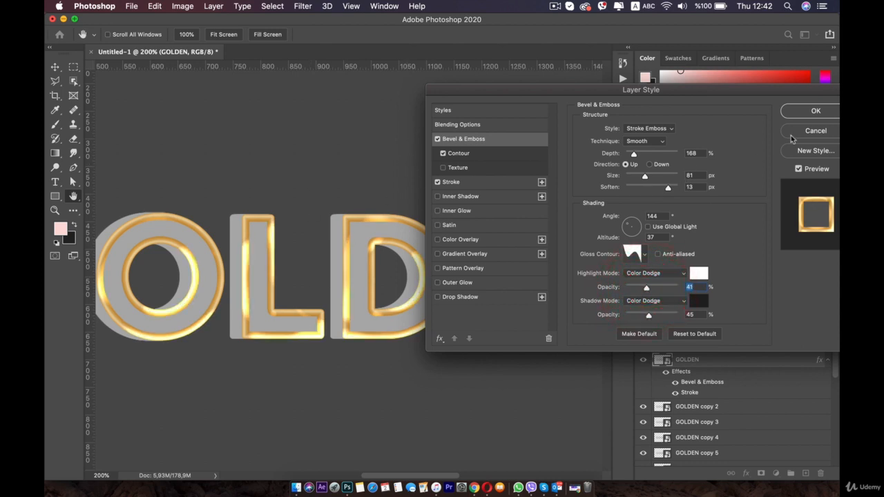
{"action": "left_click_drag", "start_coordinate": [709, 92], "coordinate": [569, 89]}
{"action": "left_click", "coordinate": [672, 110]}
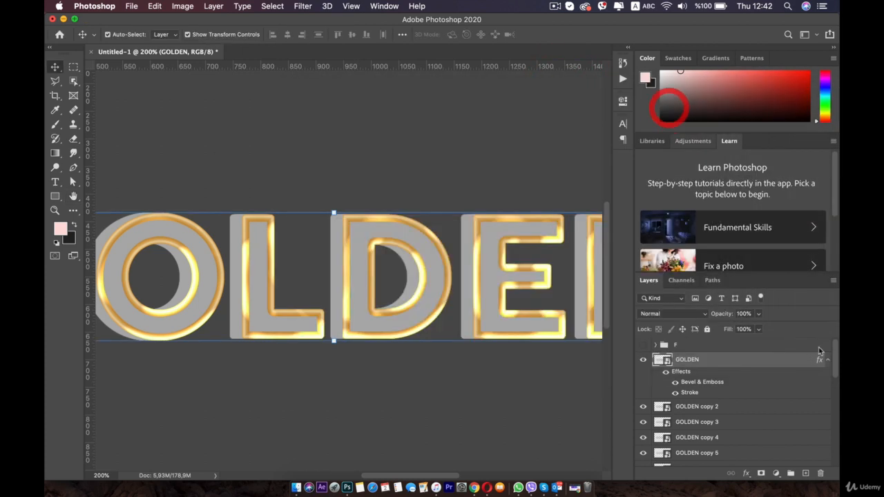
Copy the front GOLDEN layer's style and paste it onto the layers GOLDEN copy 2 through GOLDEN copy 22.
{"action": "right_click", "coordinate": [742, 358]}
{"action": "scroll", "coordinate": [715, 415], "scroll_direction": "down", "scroll_amount": 10}
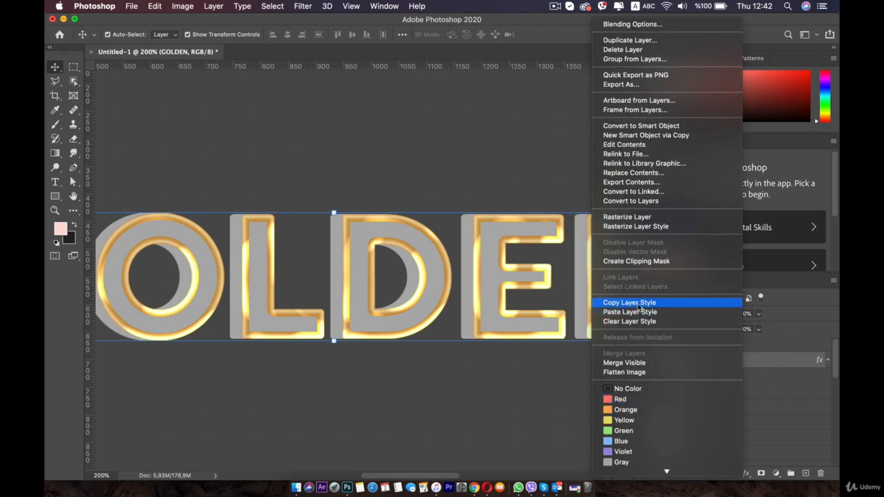
{"action": "left_click", "coordinate": [630, 304]}
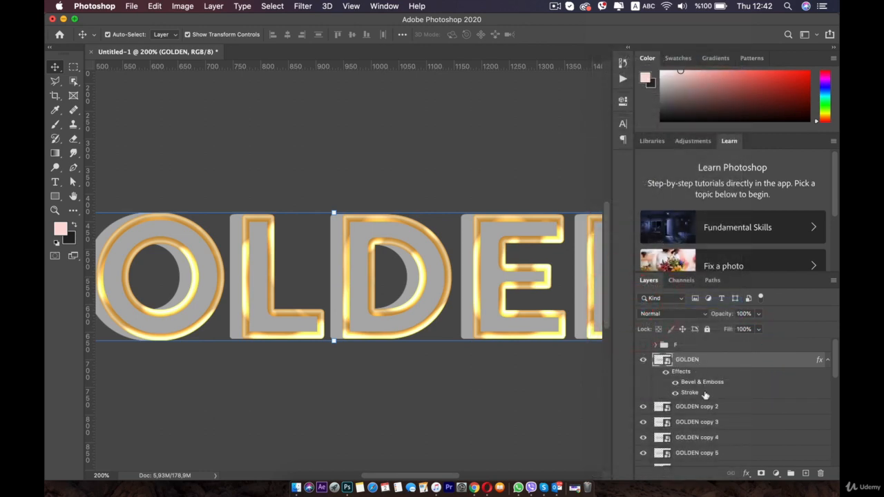
{"action": "left_click", "coordinate": [704, 407]}
{"action": "scroll", "coordinate": [705, 407], "scroll_direction": "down", "scroll_amount": 10}
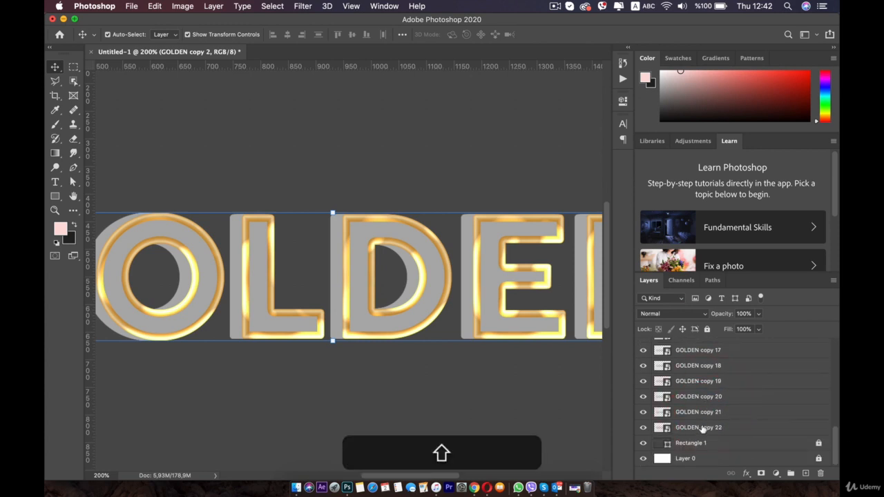
{"action": "left_click", "coordinate": [702, 427], "text": "shift"}
{"action": "right_click", "coordinate": [702, 428]}
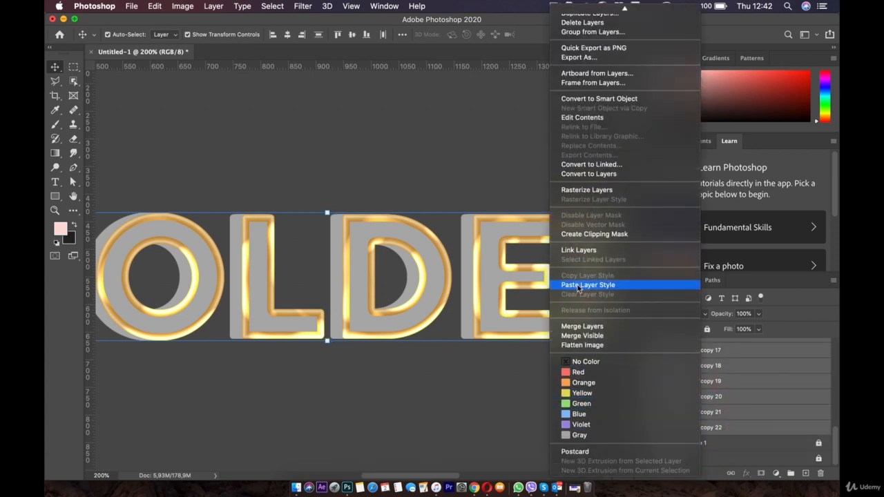
{"action": "left_click", "coordinate": [580, 285]}
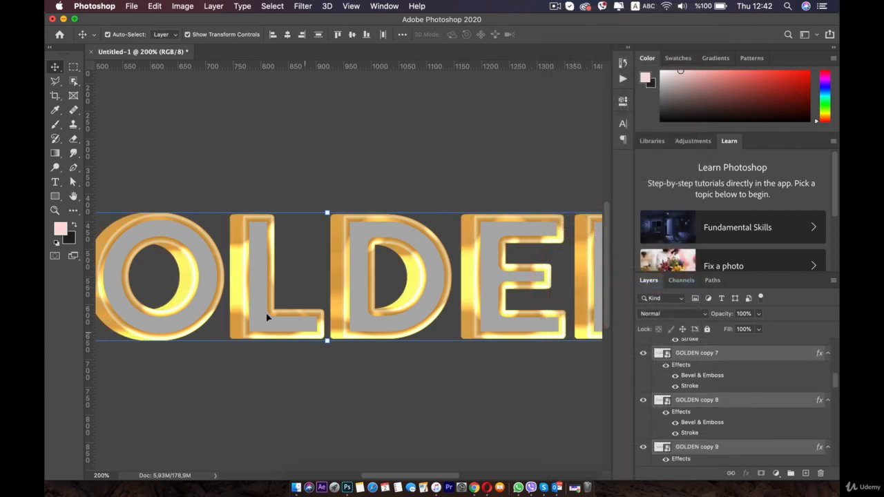
Make the hidden layer group F visible above the GOLDEN layers.
{"action": "key", "text": "super+0"}
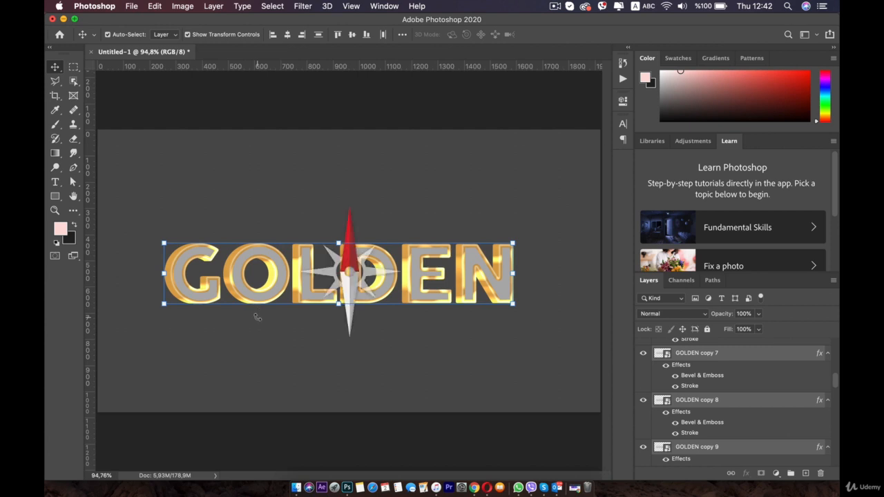
{"action": "scroll", "coordinate": [346, 266], "scroll_direction": "up", "scroll_amount": 2}
{"action": "scroll", "coordinate": [737, 359], "scroll_direction": "up", "scroll_amount": 10}
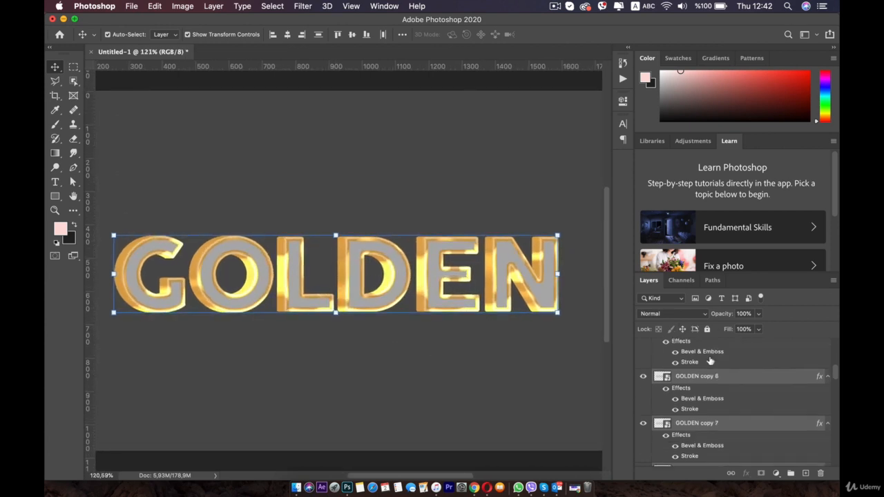
{"action": "left_click", "coordinate": [695, 345]}
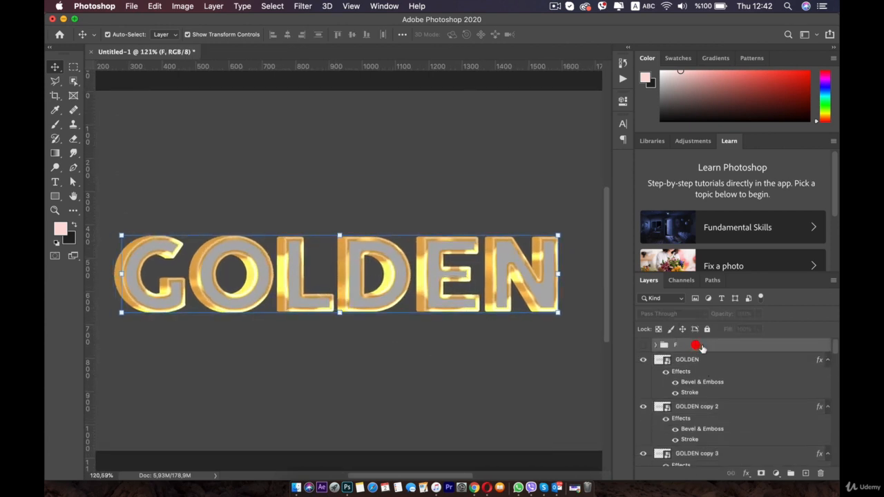
{"action": "left_click", "coordinate": [643, 347]}
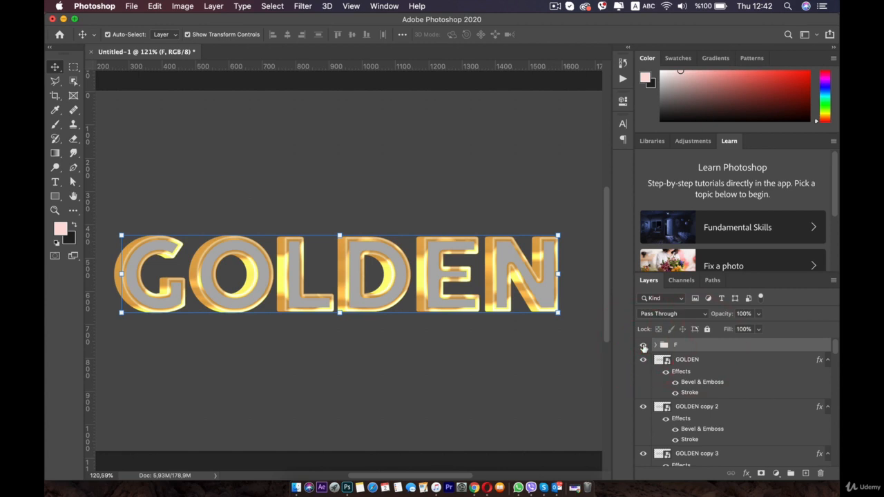
{"action": "scroll", "coordinate": [349, 229], "scroll_direction": "down", "scroll_amount": 3}
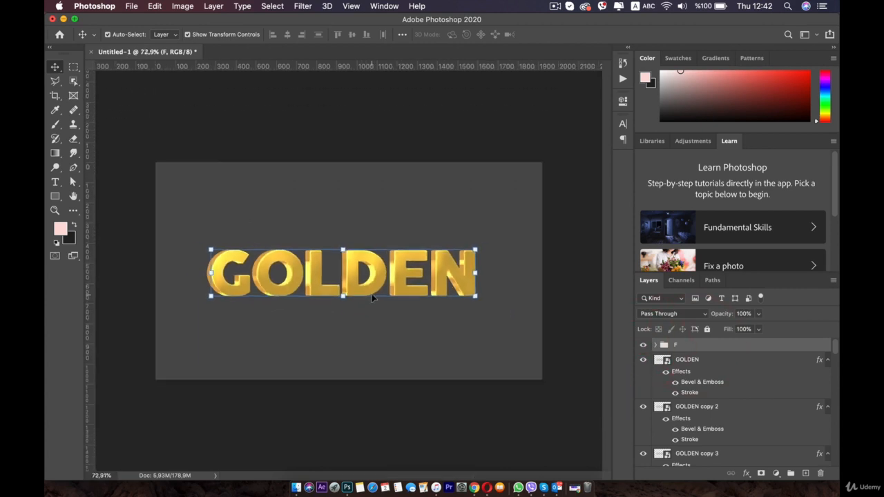
Group the layers GOLDEN through GOLDEN copy 22 and name the group B.
{"action": "scroll", "coordinate": [233, 261], "scroll_direction": "up", "scroll_amount": 2}
{"action": "scroll", "coordinate": [232, 261], "scroll_direction": "up", "scroll_amount": 1}
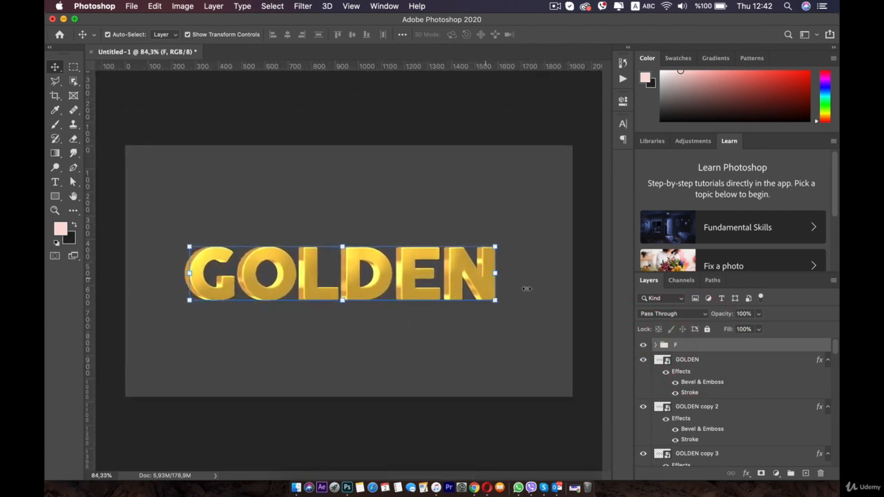
{"action": "left_click", "coordinate": [700, 359]}
{"action": "scroll", "coordinate": [721, 387], "scroll_direction": "down", "scroll_amount": 5}
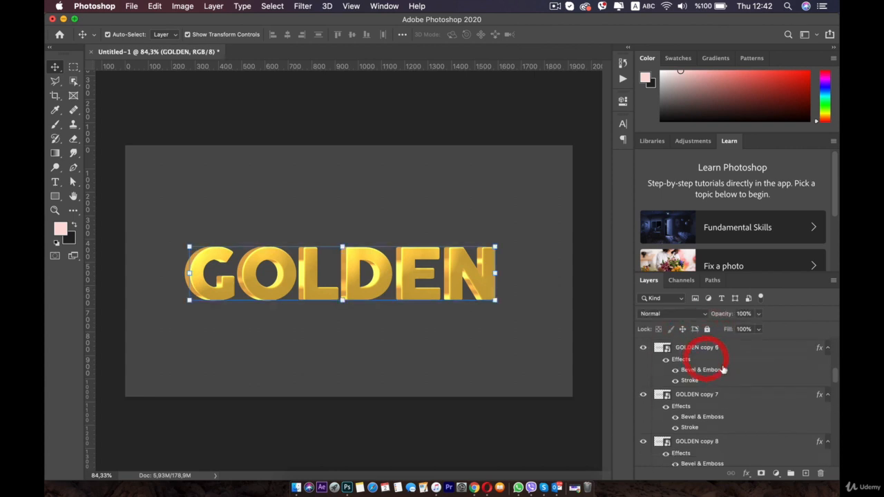
{"action": "scroll", "coordinate": [721, 396], "scroll_direction": "down", "scroll_amount": 15}
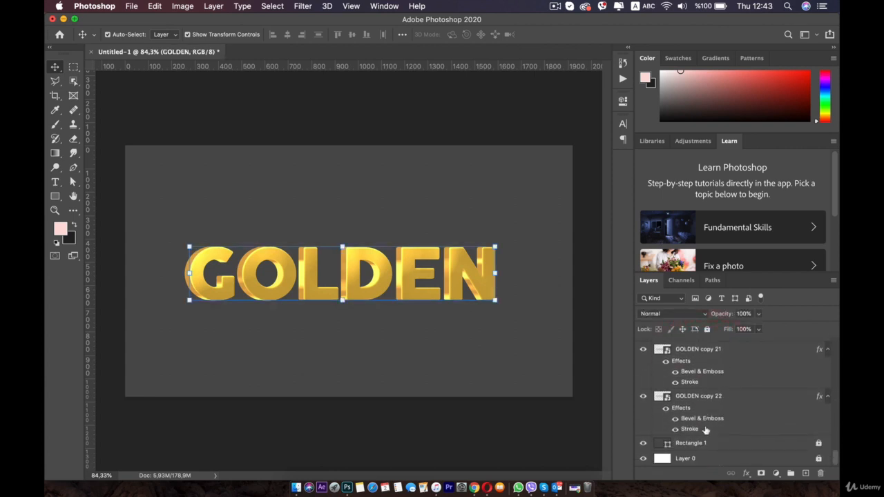
{"action": "left_click", "coordinate": [705, 404], "text": "shift"}
{"action": "key", "text": "super+g"}
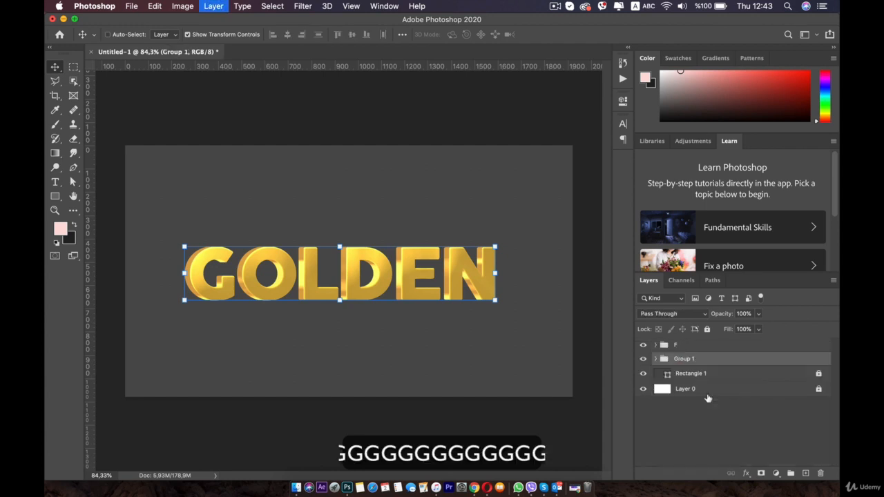
{"action": "double_click", "coordinate": [683, 358]}
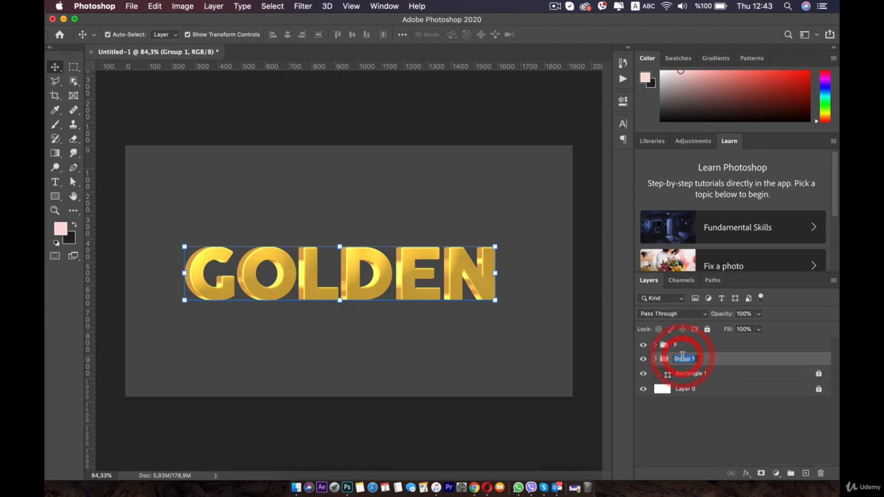
{"action": "type", "text": "B"}
{"action": "key", "text": "Return"}
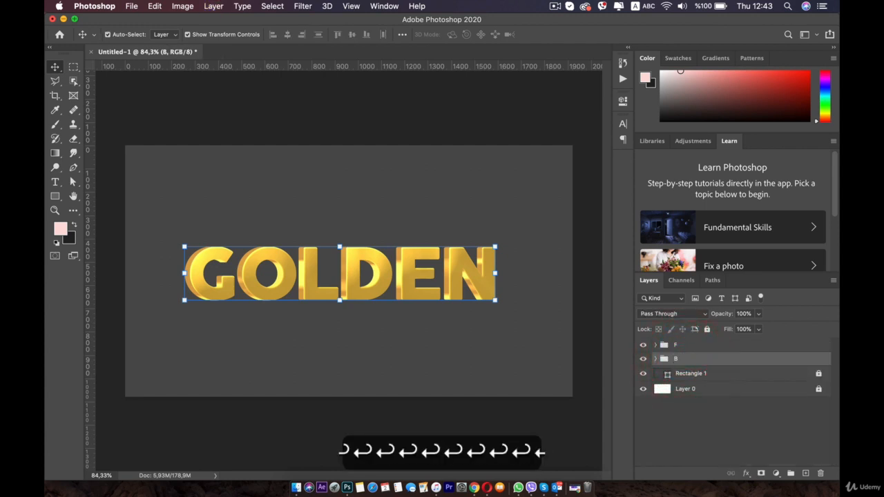
Duplicate the GOLDEN copy layer from group F and move the duplicate out of the group to the top of the layer stack.
{"action": "left_click", "coordinate": [656, 345]}
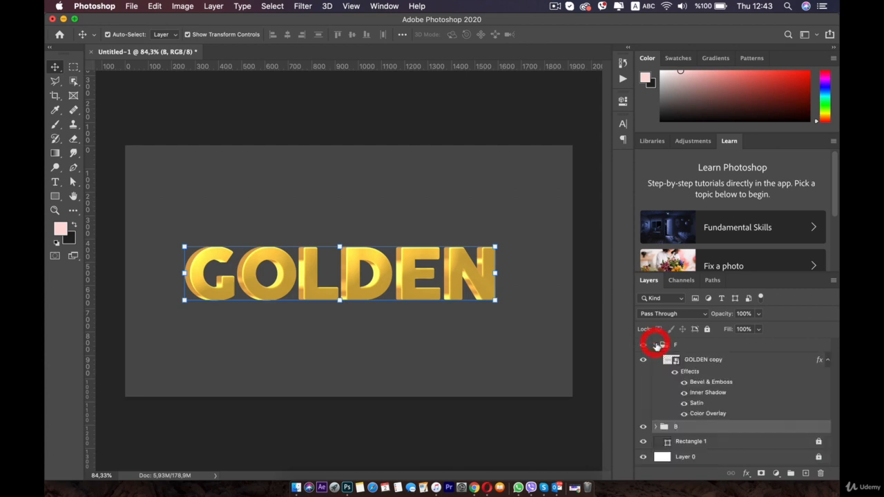
{"action": "left_click", "coordinate": [717, 360]}
{"action": "right_click", "coordinate": [721, 362]}
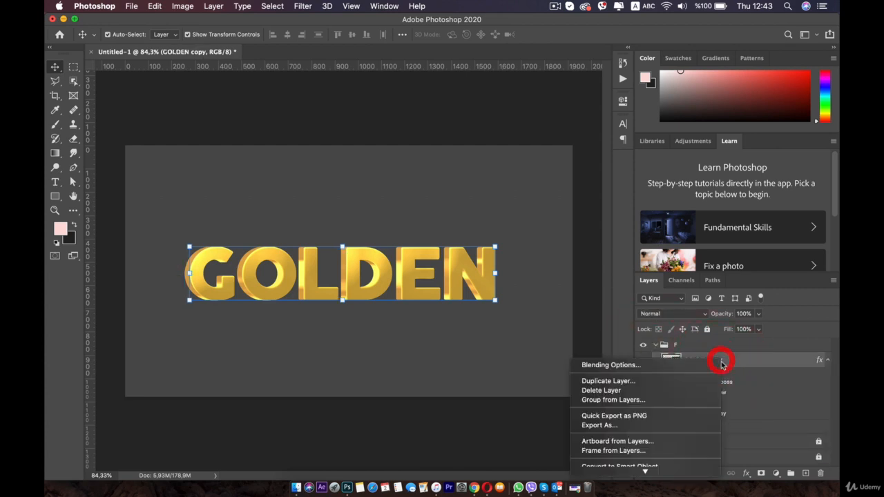
{"action": "left_click", "coordinate": [785, 361]}
{"action": "key", "text": "super+j"}
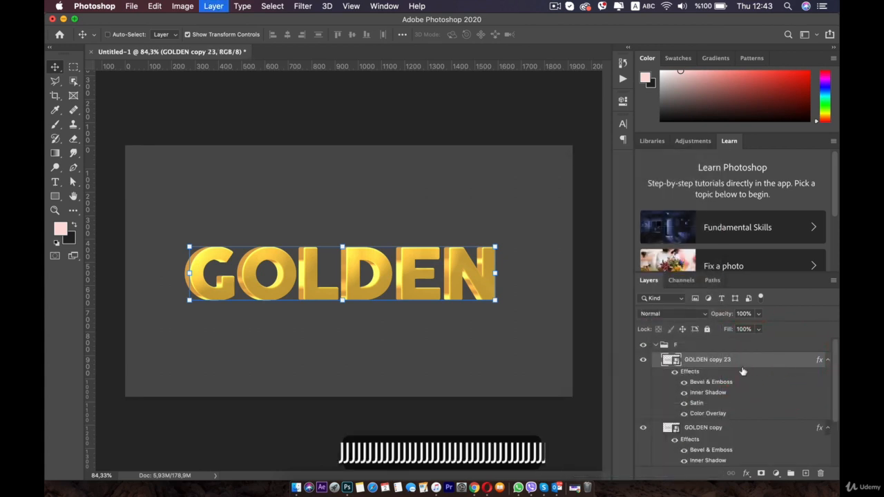
{"action": "left_click_drag", "start_coordinate": [729, 361], "coordinate": [661, 347]}
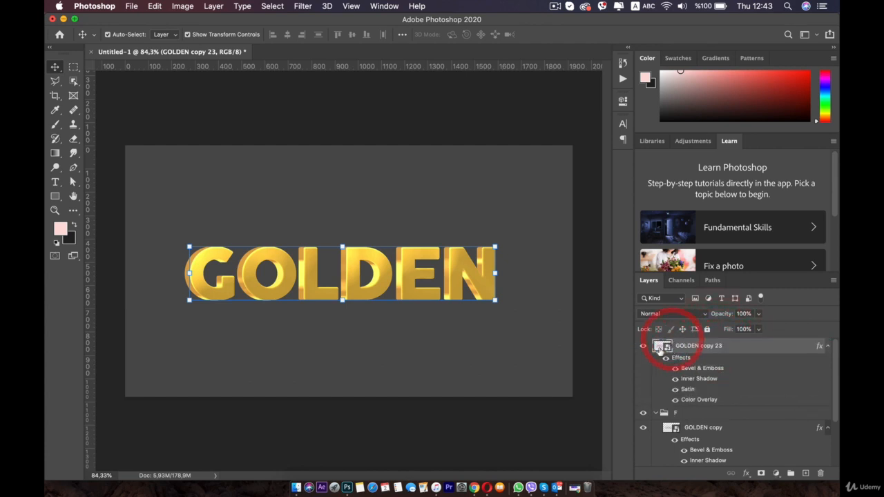
Clear the layer style of the duplicated GOLDEN layer above group F and hide that layer.
{"action": "right_click", "coordinate": [707, 349]}
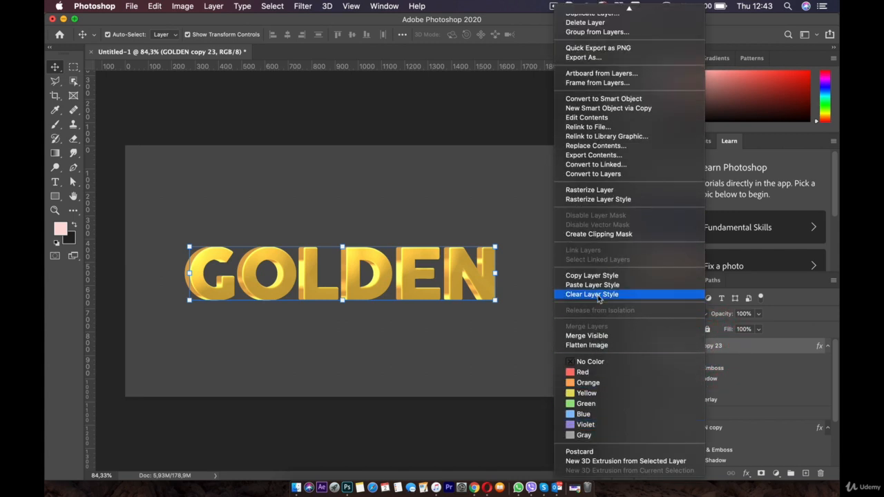
{"action": "left_click", "coordinate": [598, 296]}
{"action": "left_click", "coordinate": [643, 346]}
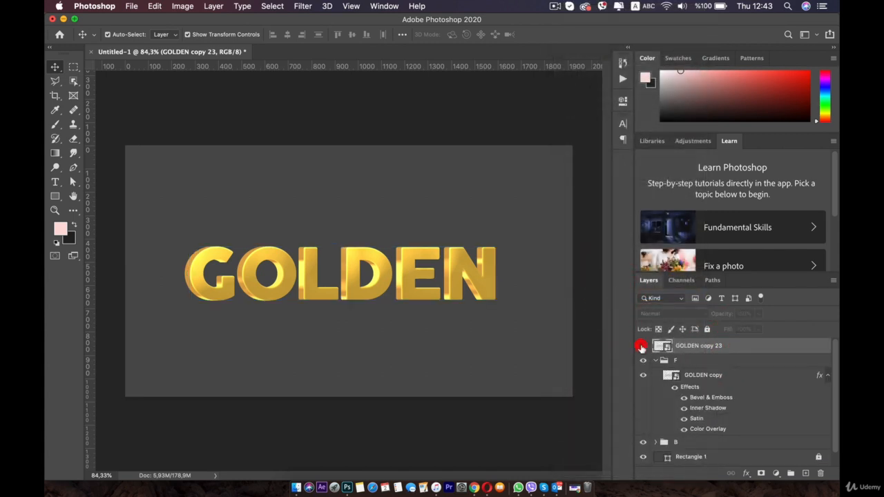
{"action": "left_click", "coordinate": [642, 346]}
{"action": "left_click", "coordinate": [655, 361]}
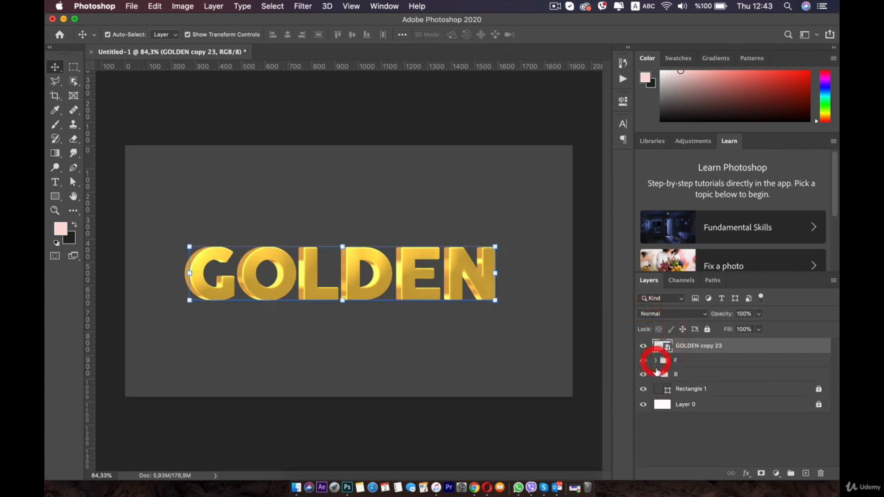
{"action": "left_click", "coordinate": [698, 348]}
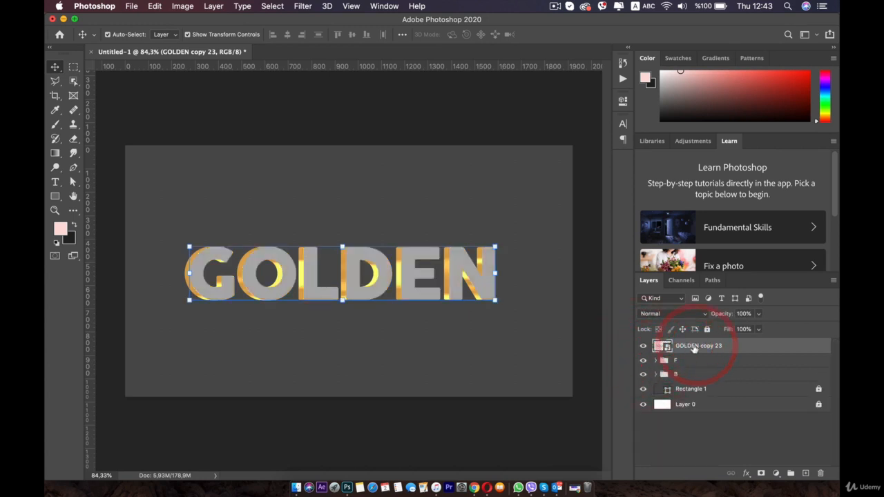
{"action": "left_click", "coordinate": [643, 347]}
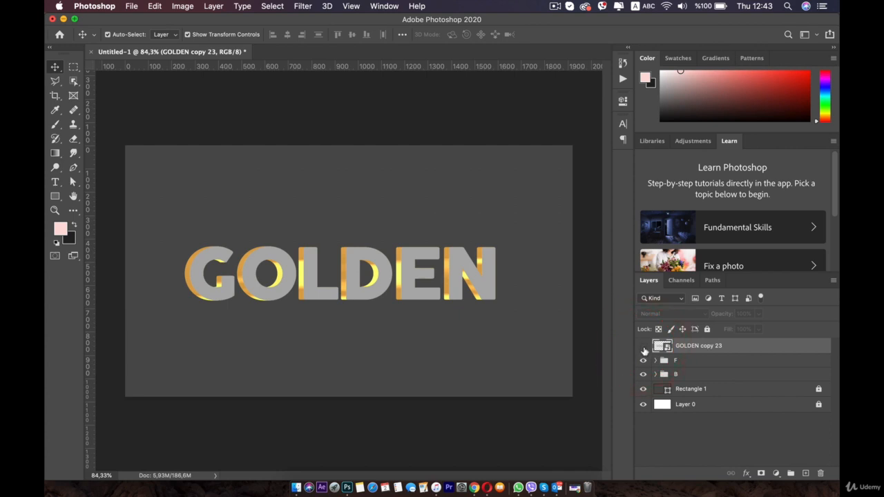
Rename the hidden duplicate layer as Change the text.
{"action": "double_click", "coordinate": [705, 345]}
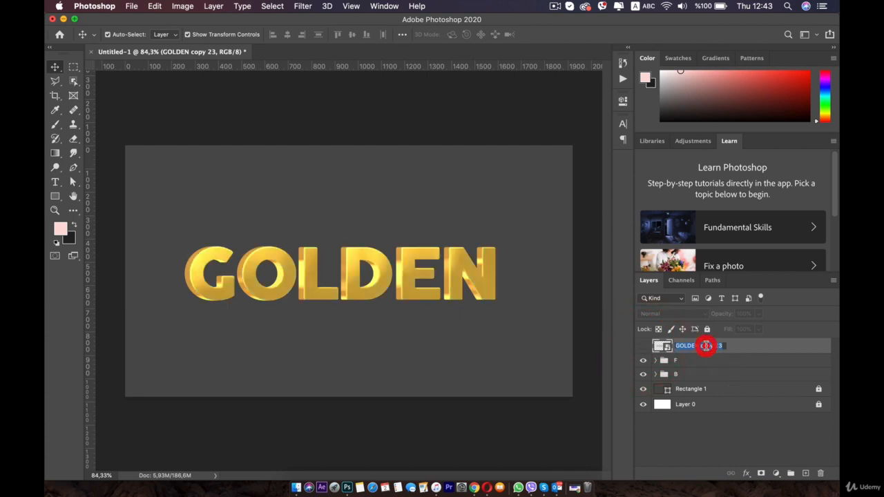
{"action": "type", "text": "Chang"}
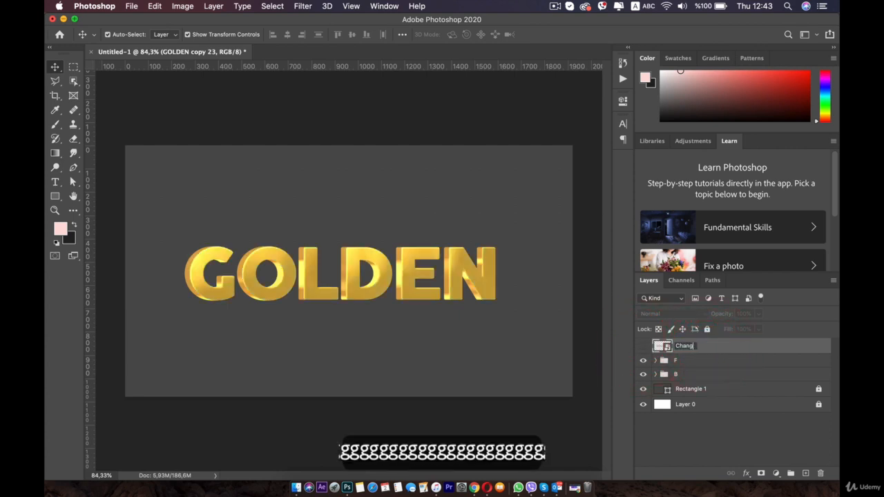
{"action": "type", "text": "e the text"}
{"action": "key", "text": "Return"}
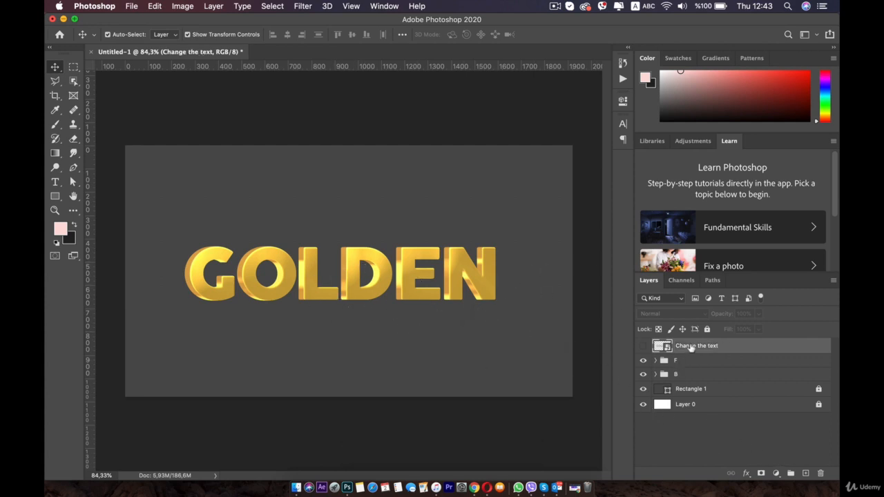
Open the smart object of the Change the text layer and replace its text with SILVER.
{"action": "double_click", "coordinate": [666, 345]}
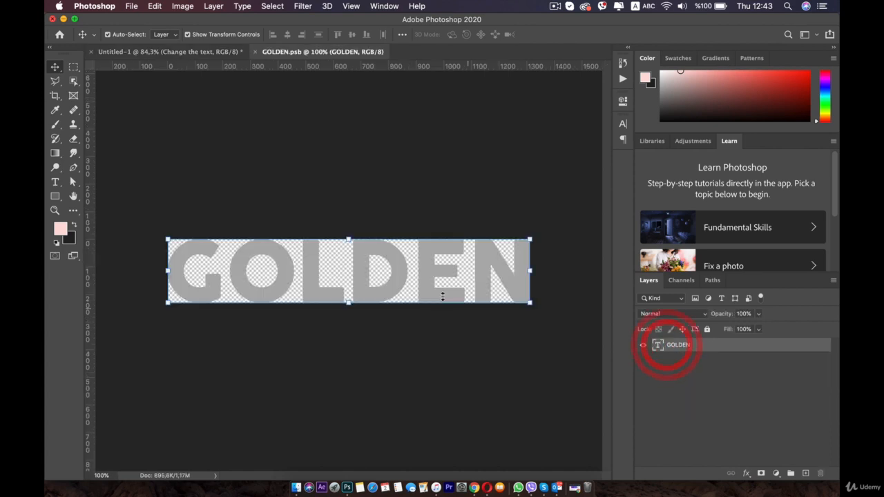
{"action": "double_click", "coordinate": [304, 257]}
{"action": "type", "text": "S"}
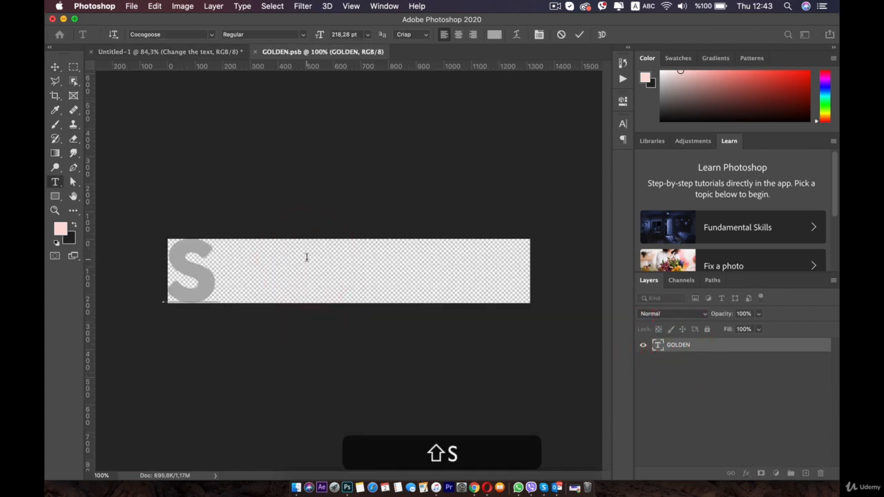
{"action": "type", "text": "IL"}
{"action": "type", "text": "V"}
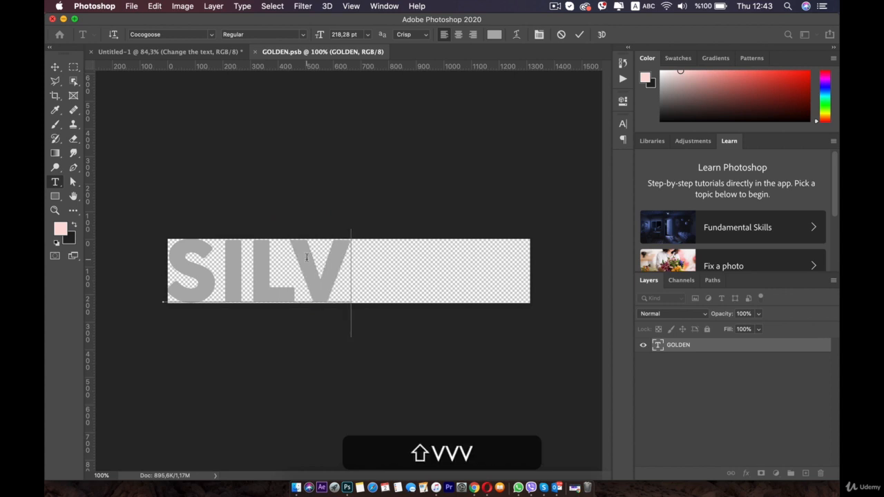
{"action": "type", "text": "ER"}
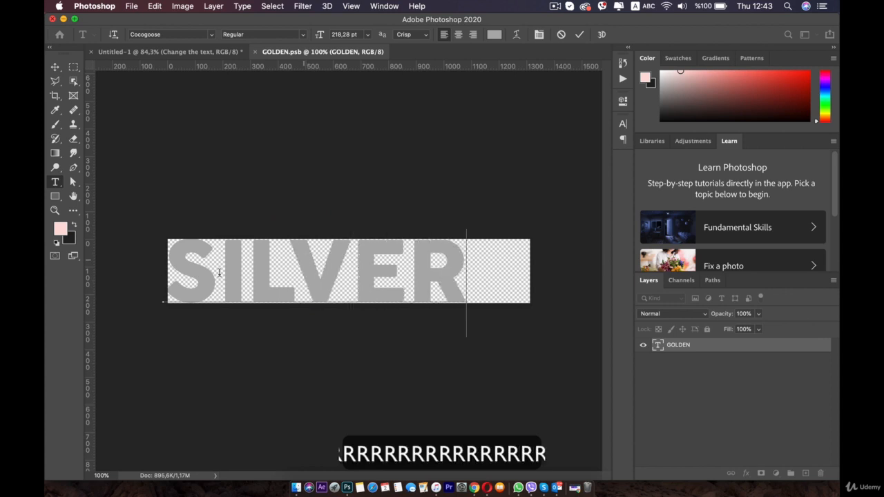
{"action": "left_click", "coordinate": [54, 67]}
Centre the SILVER text horizontally on the smart object's canvas, then save it and return to the Untitled-1 document.
{"action": "left_click_drag", "start_coordinate": [419, 282], "coordinate": [450, 278]}
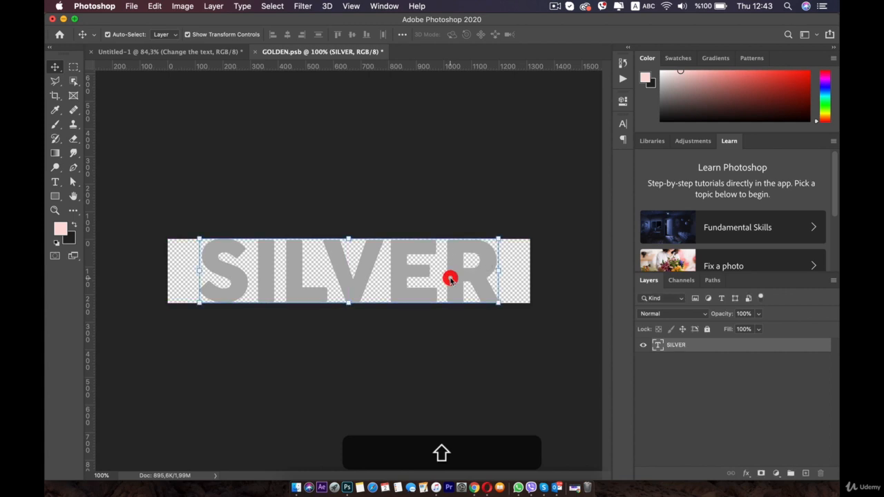
{"action": "left_click", "coordinate": [408, 387]}
{"action": "key", "text": "super+shift+s"}
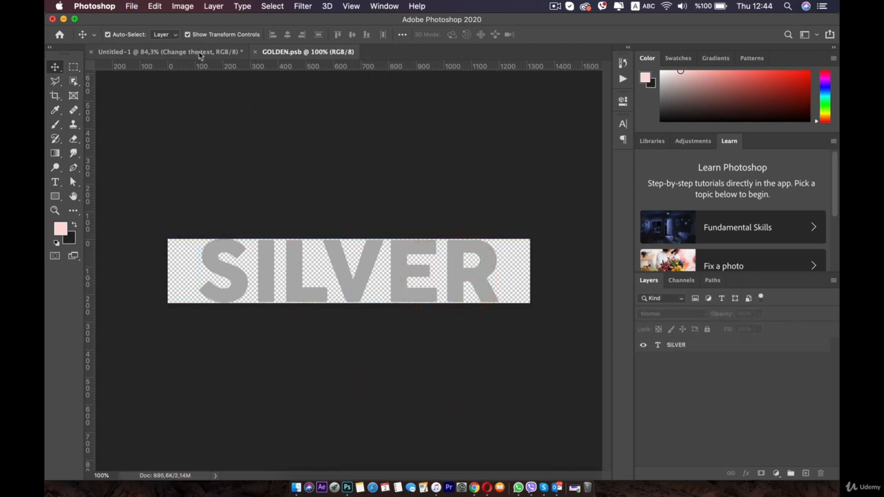
{"action": "left_click", "coordinate": [199, 53]}
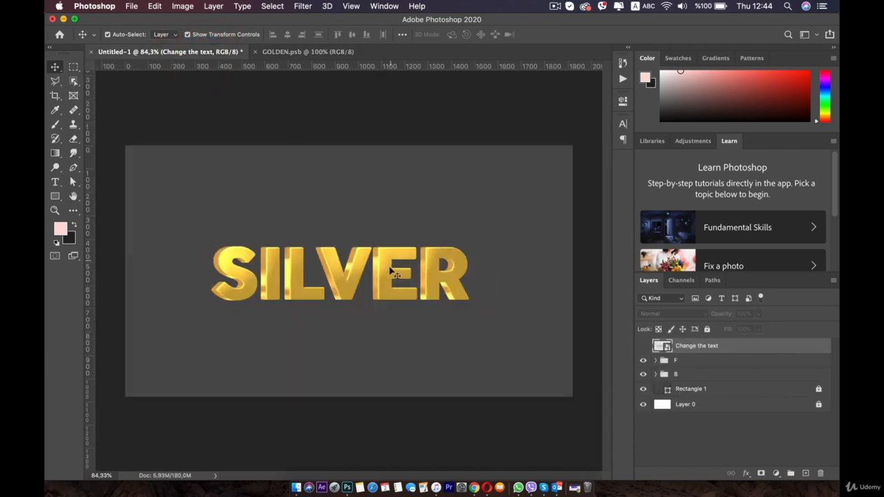
{"action": "scroll", "coordinate": [357, 349], "scroll_direction": "up", "scroll_amount": 2}
{"action": "scroll", "coordinate": [347, 316], "scroll_direction": "down", "scroll_amount": 2}
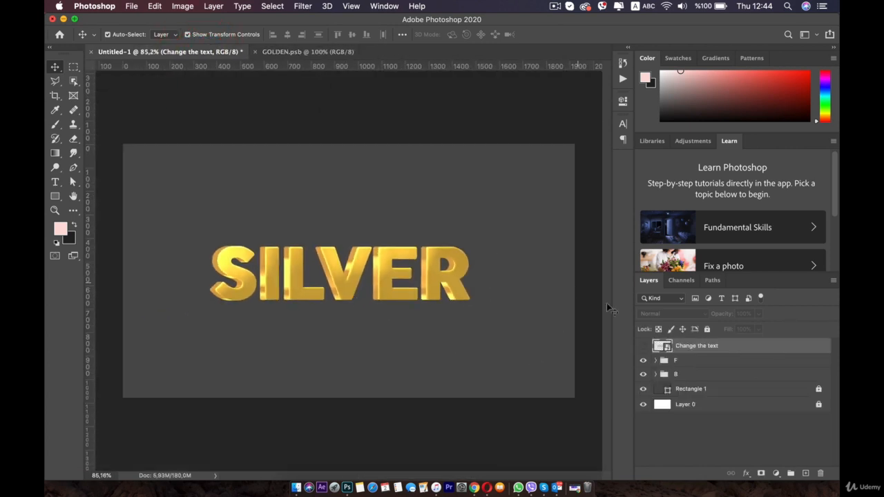
Group the layer groups F and B together and name the new group Text.
{"action": "left_click", "coordinate": [722, 362]}
{"action": "key", "text": "BackSpace"}
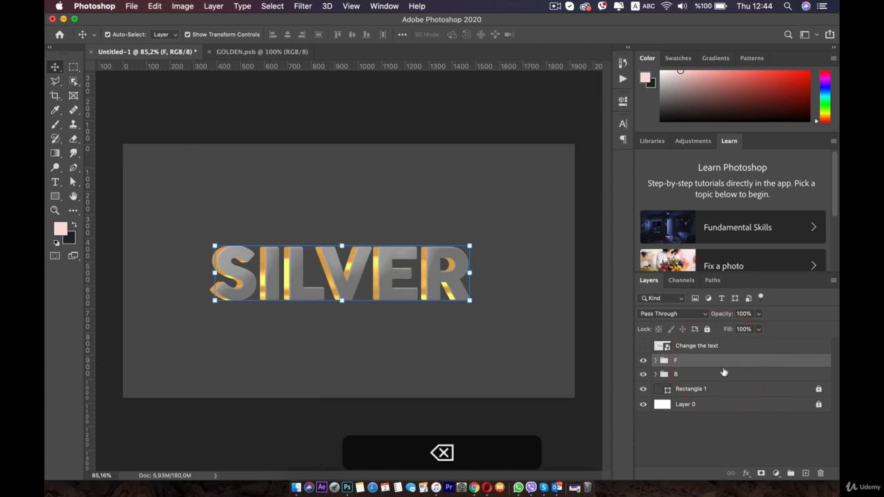
{"action": "left_click", "coordinate": [714, 374], "text": "shift"}
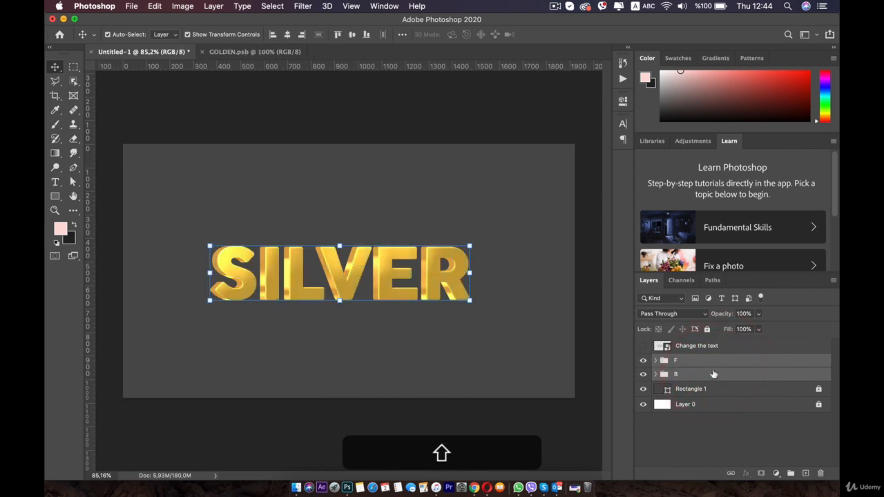
{"action": "key", "text": "super"}
{"action": "key", "text": "super+g"}
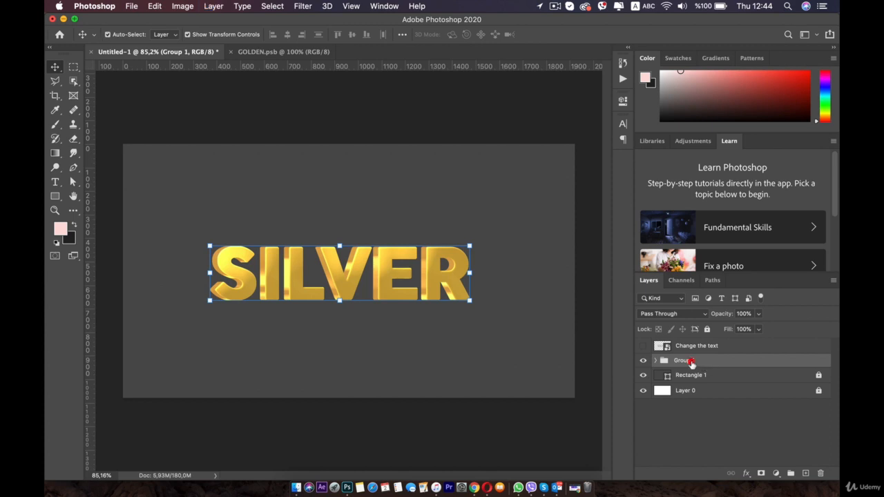
{"action": "double_click", "coordinate": [685, 361]}
{"action": "type", "text": "Text"}
{"action": "key", "text": "Return"}
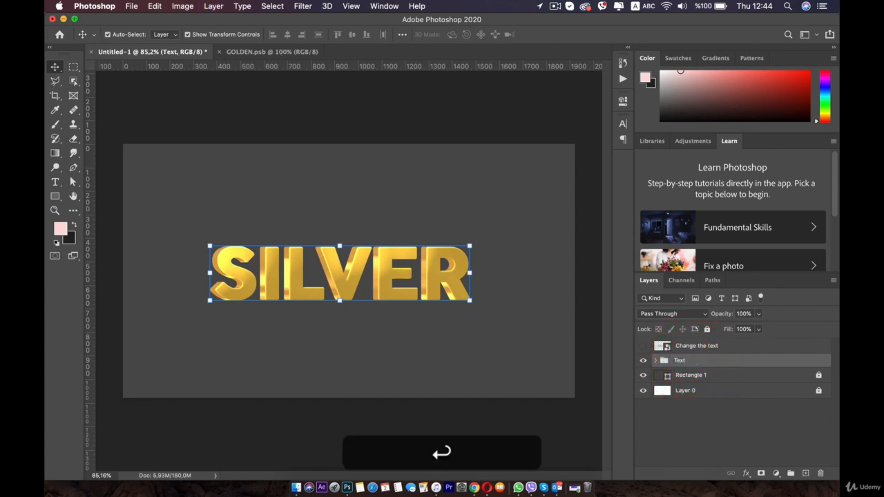
Add a Hue/Saturation adjustment layer directly above the Text group, clipped to it, with saturation set to -100.
{"action": "left_click", "coordinate": [723, 437]}
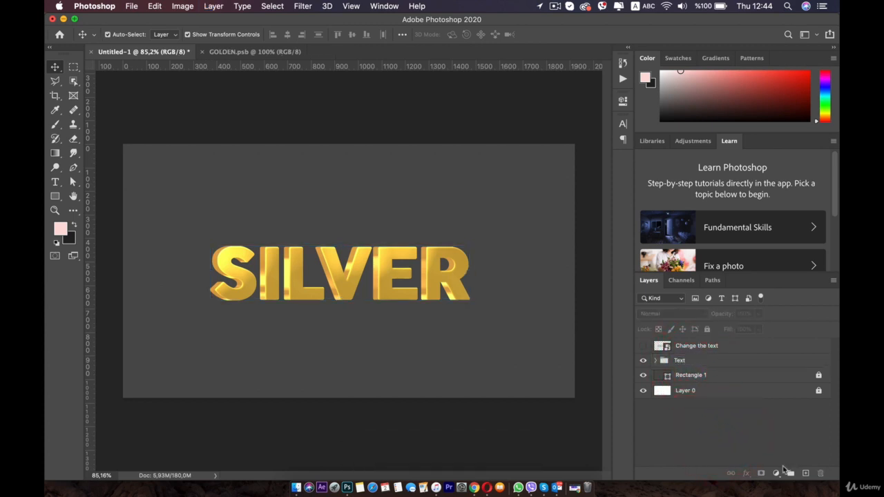
{"action": "left_click", "coordinate": [780, 473]}
{"action": "left_click", "coordinate": [792, 356]}
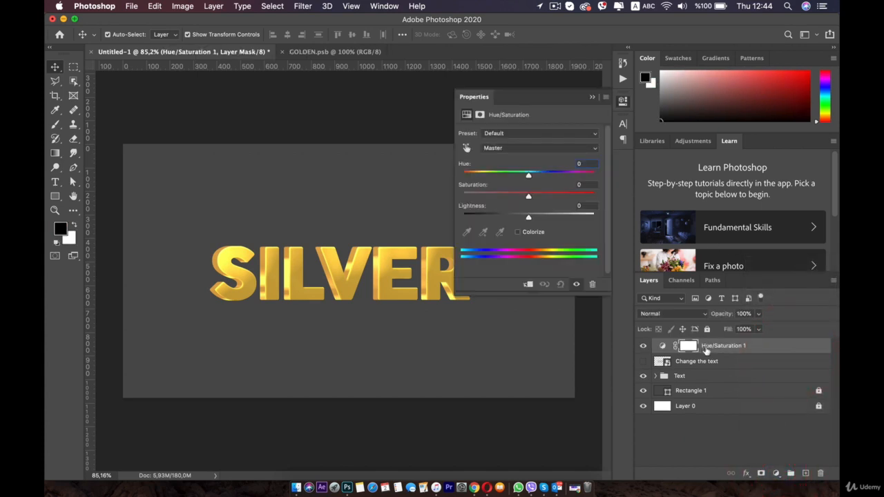
{"action": "left_click_drag", "start_coordinate": [706, 350], "coordinate": [708, 364]}
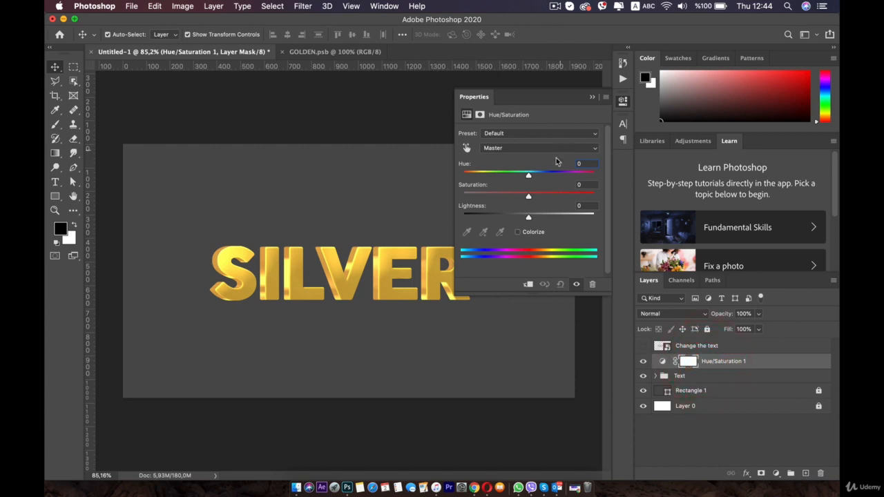
{"action": "left_click_drag", "start_coordinate": [528, 198], "coordinate": [453, 199]}
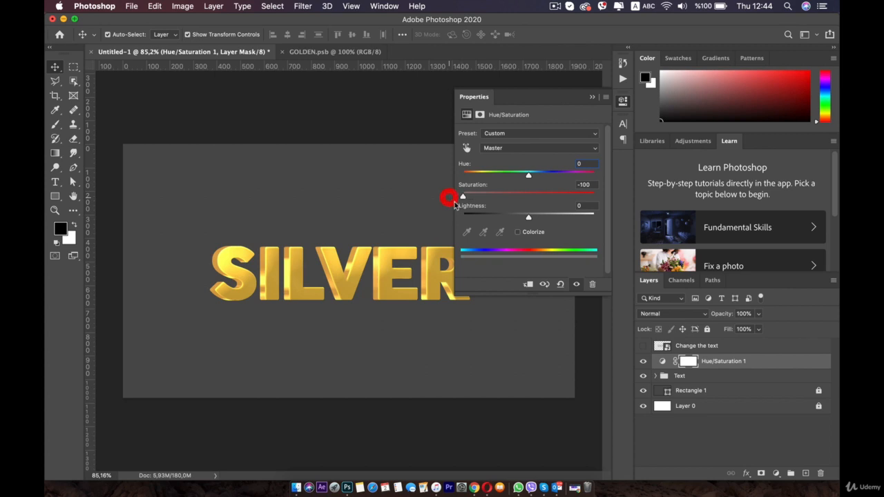
{"action": "left_click", "coordinate": [528, 284]}
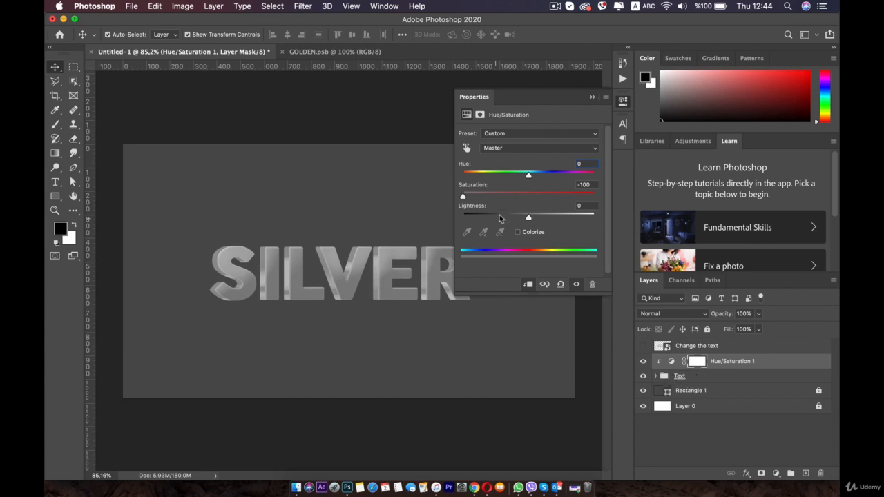
{"action": "left_click_drag", "start_coordinate": [529, 218], "coordinate": [559, 219]}
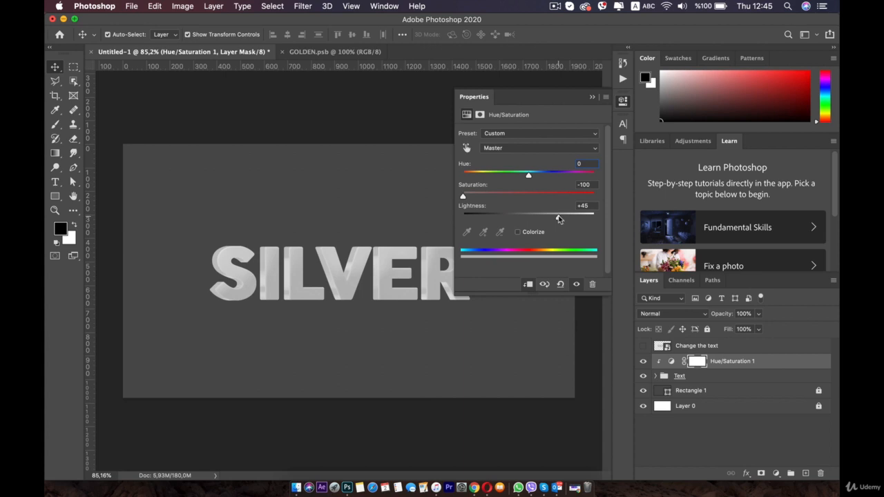
{"action": "left_click_drag", "start_coordinate": [555, 218], "coordinate": [533, 217]}
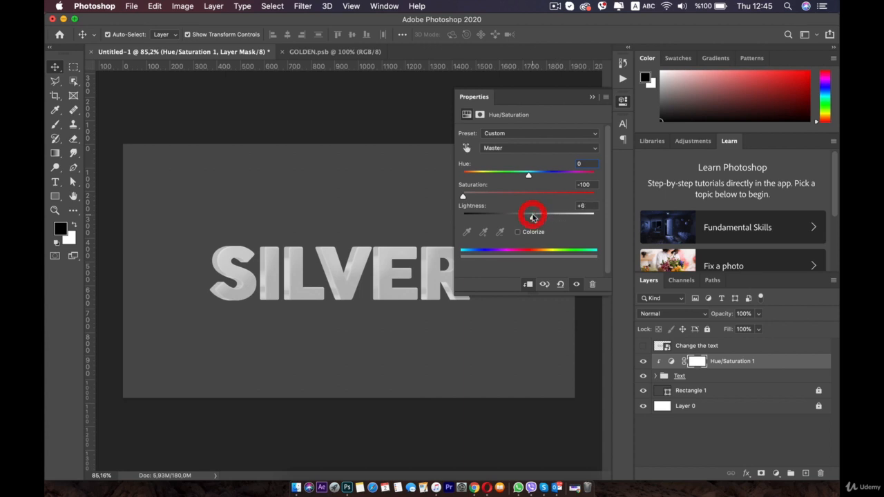
{"action": "key", "text": "super+z"}
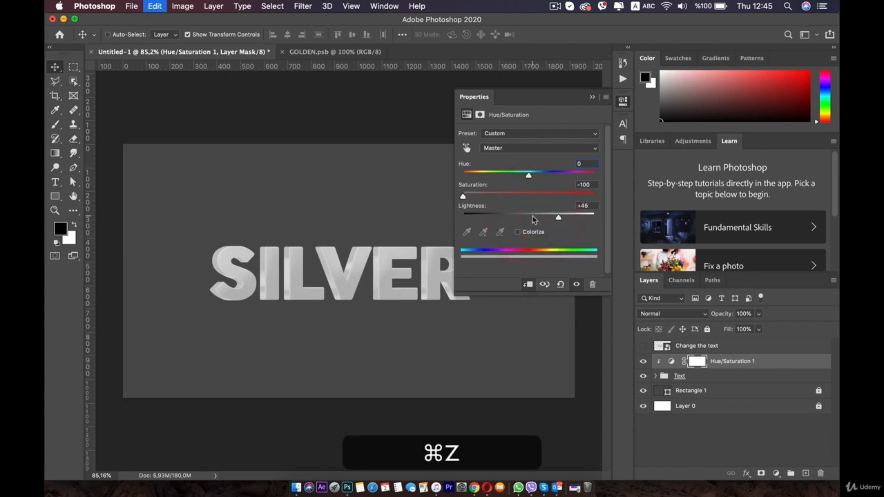
{"action": "left_click_drag", "start_coordinate": [531, 218], "coordinate": [529, 218]}
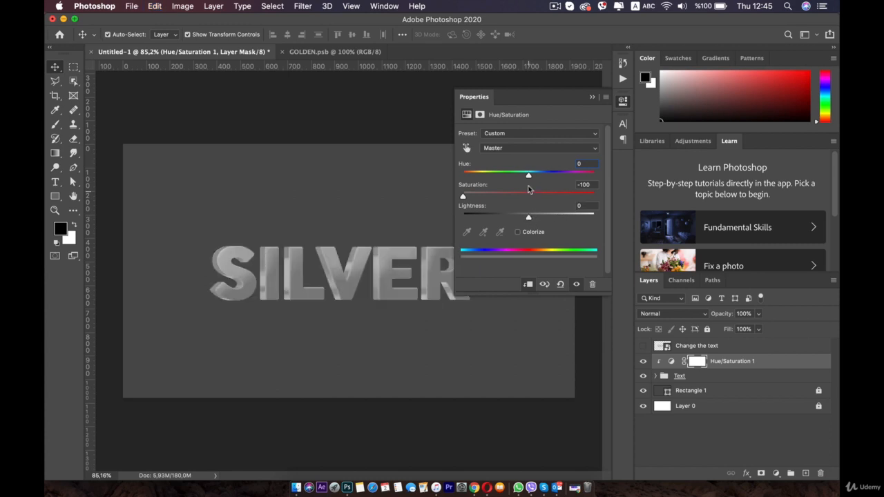
{"action": "left_click", "coordinate": [622, 101]}
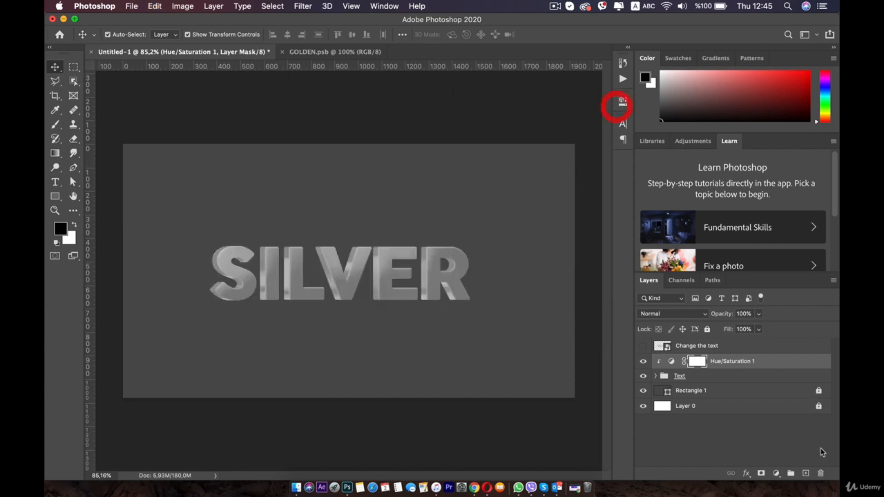
Add a Levels adjustment layer directly above the Hue/Saturation 1 layer and clip it to the Text group.
{"action": "left_click", "coordinate": [776, 473]}
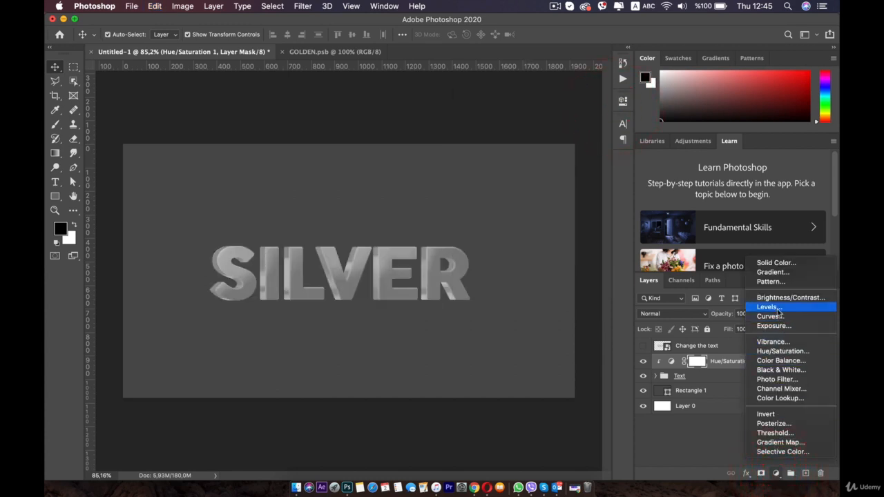
{"action": "left_click", "coordinate": [779, 313]}
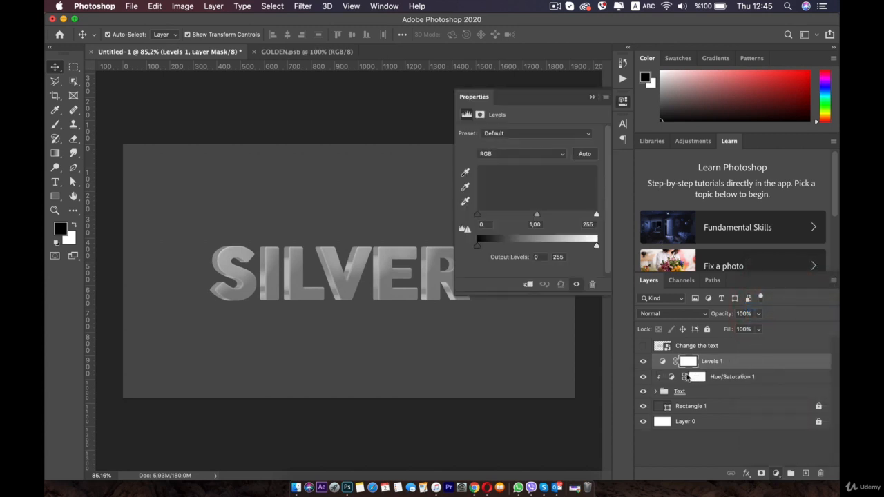
{"action": "left_click", "coordinate": [528, 286]}
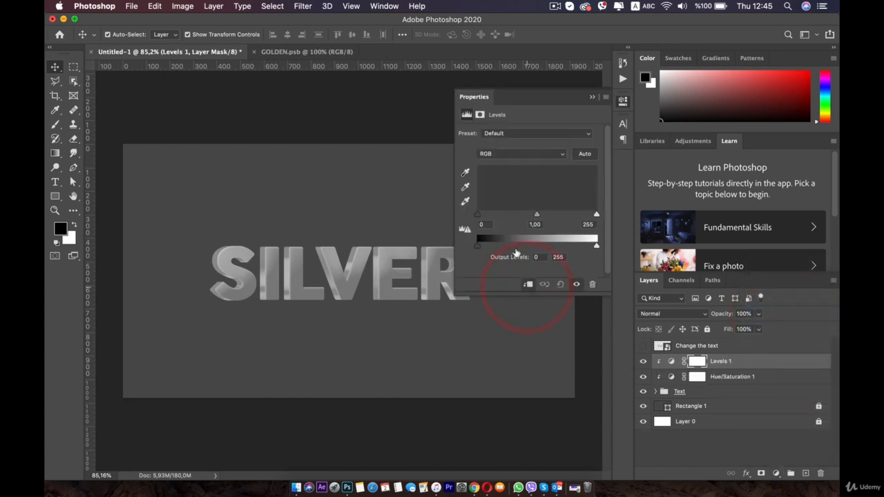
Set the Levels adjustment's input levels to 15 for shadows, 0,57 for midtones and 184 for highlights.
{"action": "left_click_drag", "start_coordinate": [593, 215], "coordinate": [568, 215]}
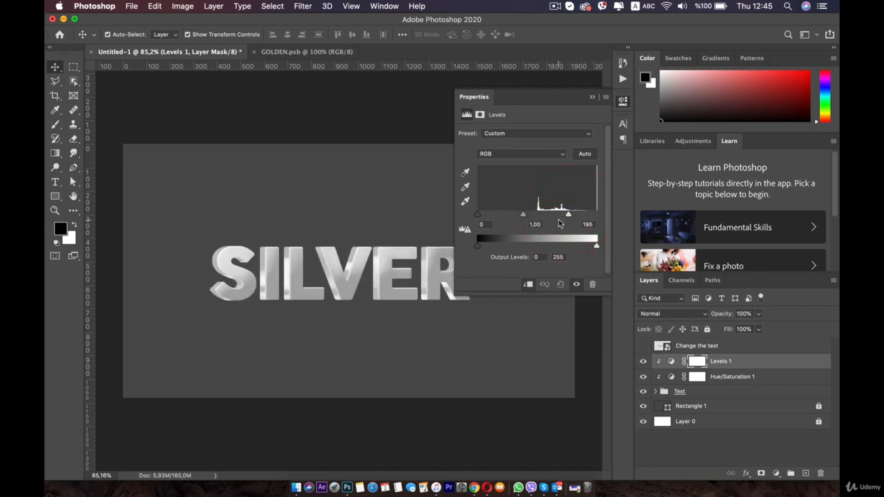
{"action": "left_click_drag", "start_coordinate": [523, 214], "coordinate": [539, 215]}
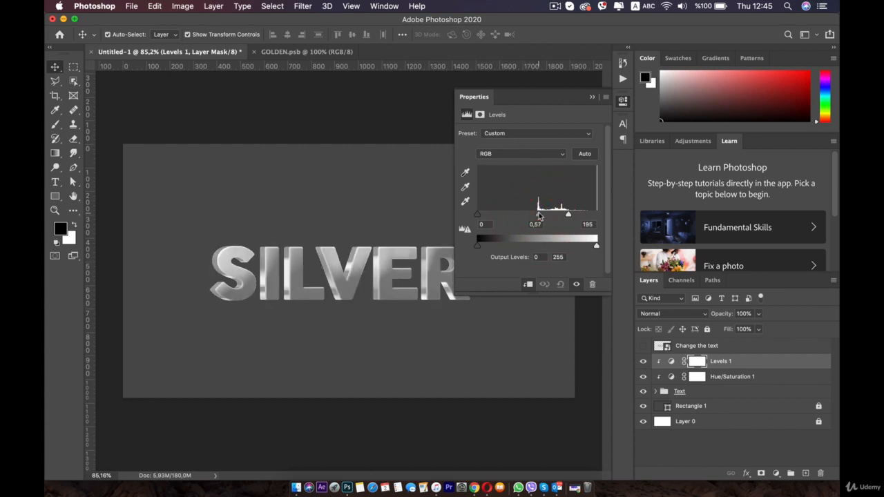
{"action": "mouse_move", "coordinate": [481, 216]}
{"action": "left_mouse_down"}
{"action": "mouse_move", "coordinate": [499, 217]}
{"action": "mouse_move", "coordinate": [485, 218]}
{"action": "left_mouse_up"}
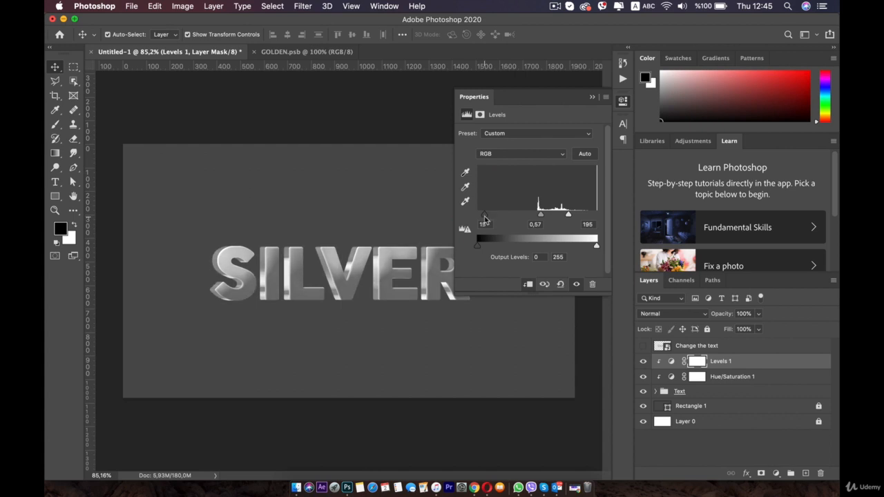
{"action": "left_click_drag", "start_coordinate": [485, 220], "coordinate": [484, 219]}
{"action": "mouse_move", "coordinate": [541, 216]}
{"action": "left_mouse_down"}
{"action": "mouse_move", "coordinate": [533, 217]}
{"action": "mouse_move", "coordinate": [562, 216]}
{"action": "mouse_move", "coordinate": [553, 217]}
{"action": "left_mouse_up"}
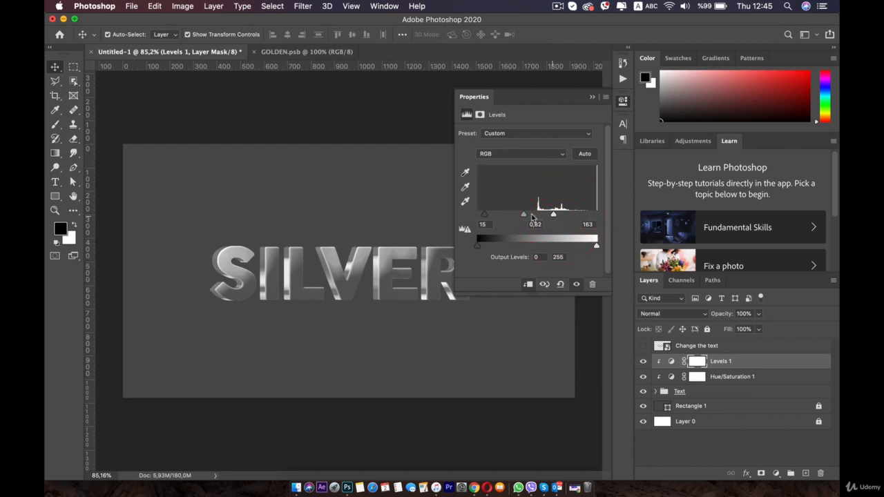
{"action": "mouse_move", "coordinate": [553, 217]}
{"action": "left_mouse_down"}
{"action": "mouse_move", "coordinate": [563, 216]}
{"action": "mouse_move", "coordinate": [538, 218]}
{"action": "left_mouse_up"}
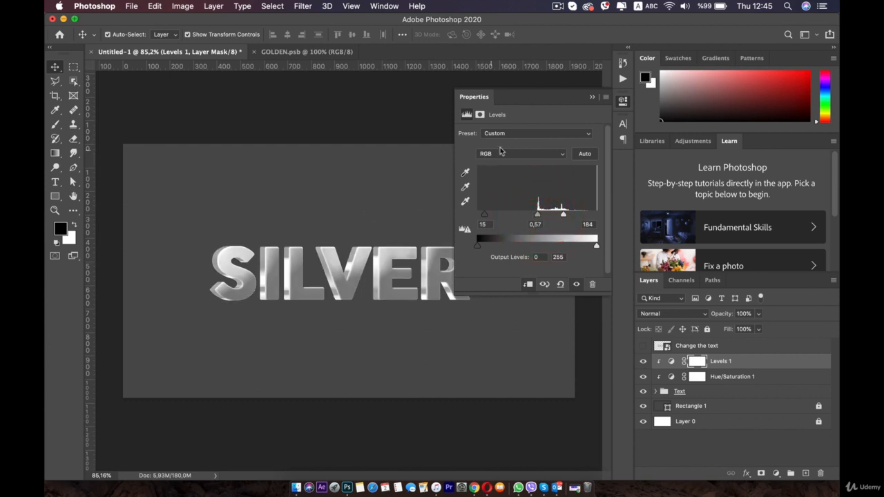
{"action": "left_click", "coordinate": [622, 101]}
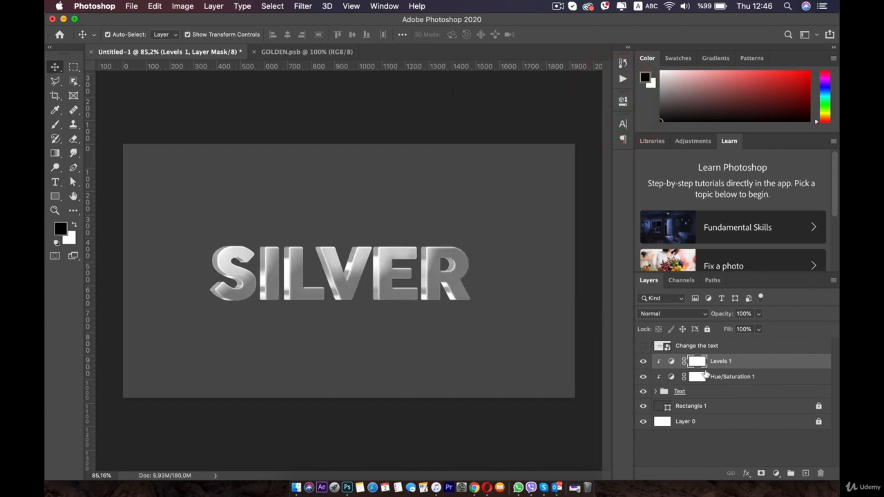
Hide both the Levels 1 and Hue/Saturation 1 adjustment layers.
{"action": "left_click", "coordinate": [722, 376], "text": "shift"}
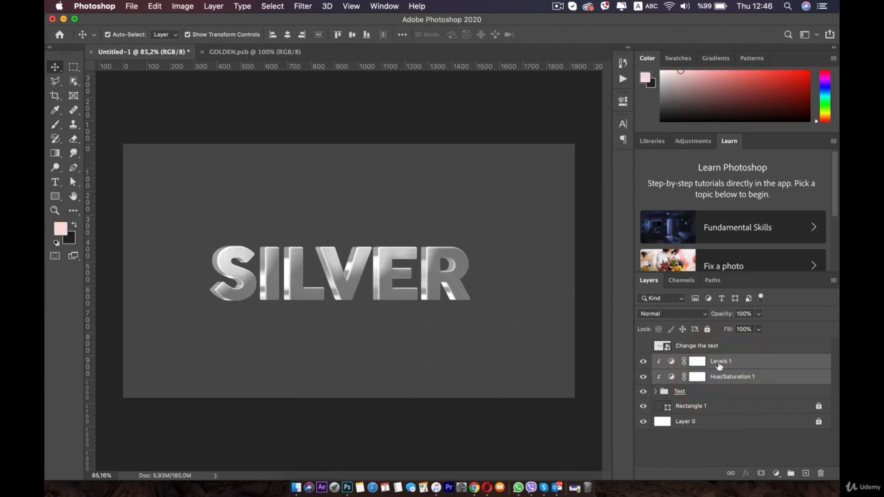
{"action": "left_click", "coordinate": [643, 361]}
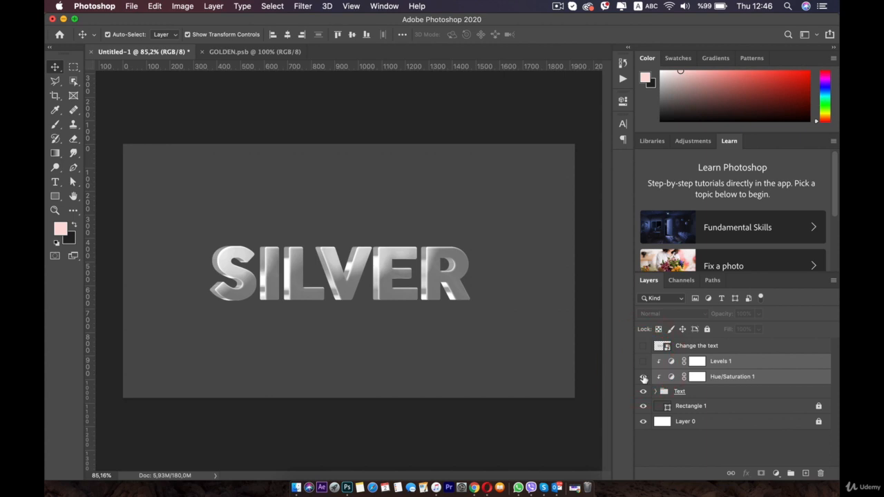
{"action": "left_click", "coordinate": [643, 377]}
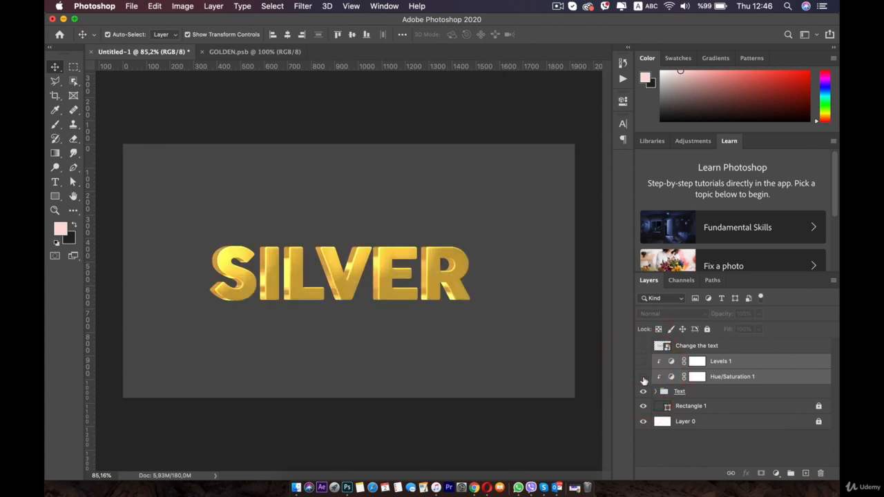
Rename the Levels 1 adjustment layer as Silver.
{"action": "left_click", "coordinate": [720, 361]}
{"action": "double_click", "coordinate": [721, 361]}
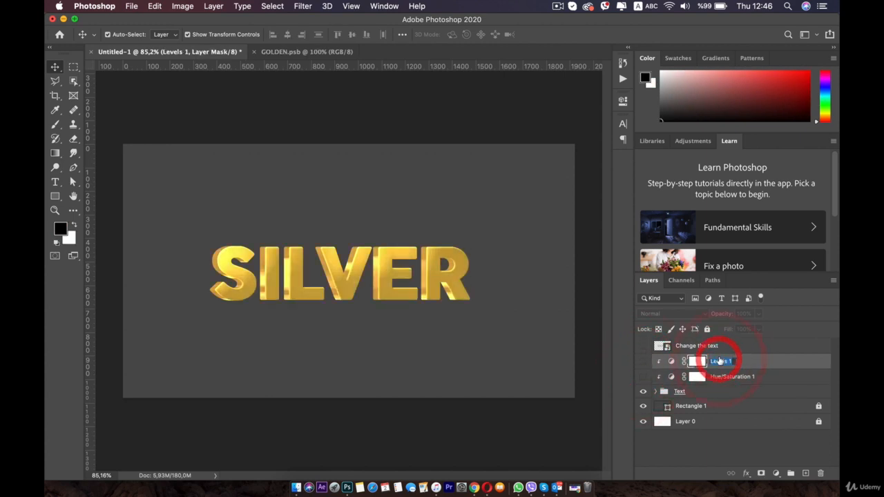
{"action": "type", "text": "Silve"}
{"action": "key", "text": "BackSpace"}
{"action": "type", "text": "ver"}
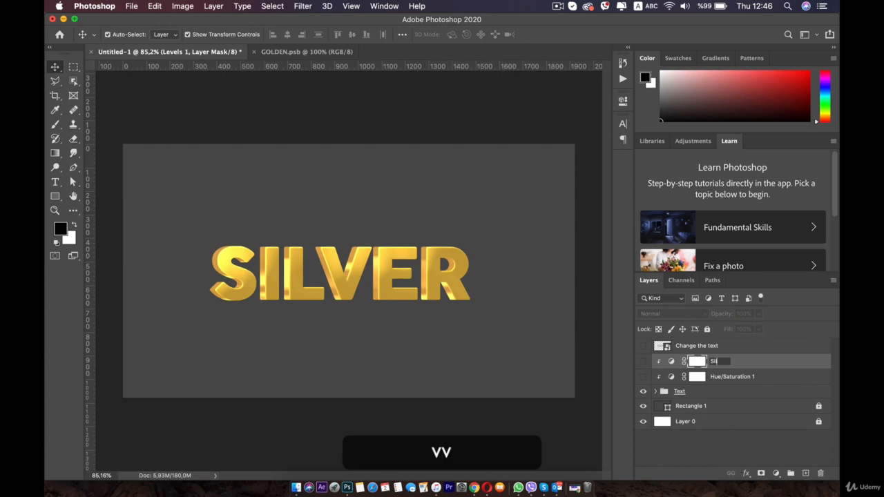
{"action": "key", "text": "Return"}
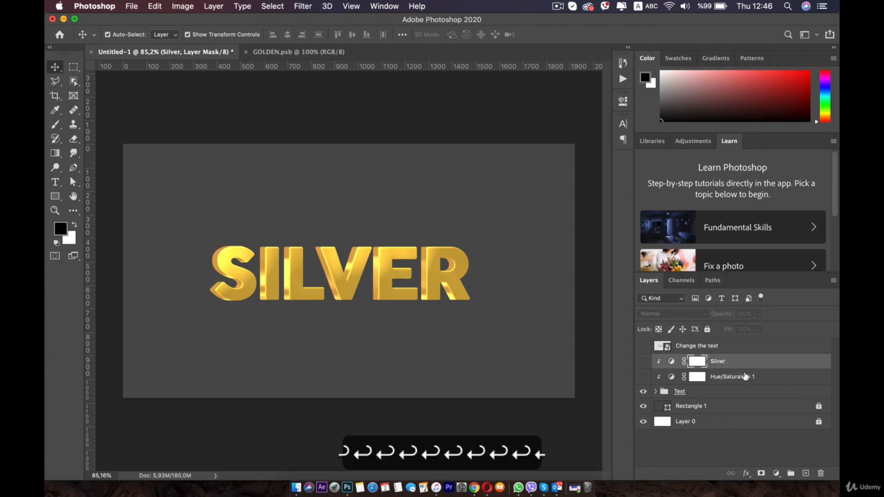
Rename the Hue/Saturation 1 adjustment layer as Silver and deselect all layers.
{"action": "left_click_drag", "start_coordinate": [745, 377], "coordinate": [724, 380]}
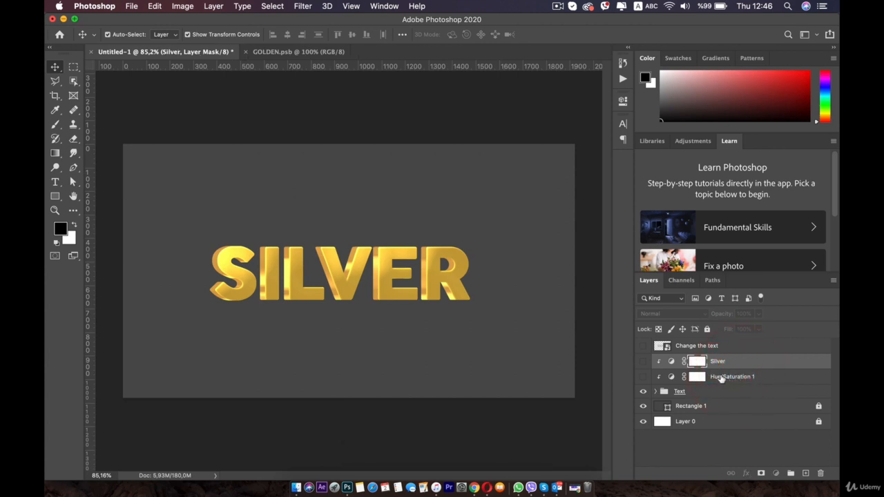
{"action": "left_click", "coordinate": [721, 376]}
{"action": "double_click", "coordinate": [720, 377]}
{"action": "key", "text": "shift"}
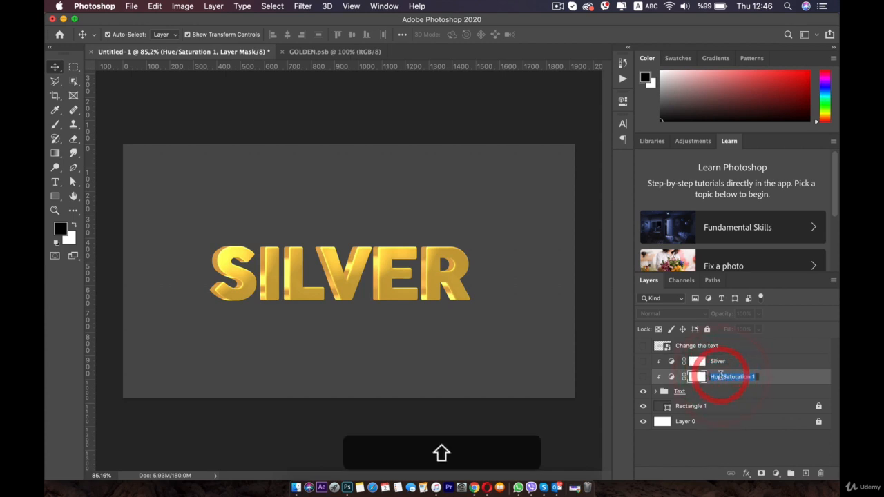
{"action": "type", "text": "Silver"}
{"action": "key", "text": "Return"}
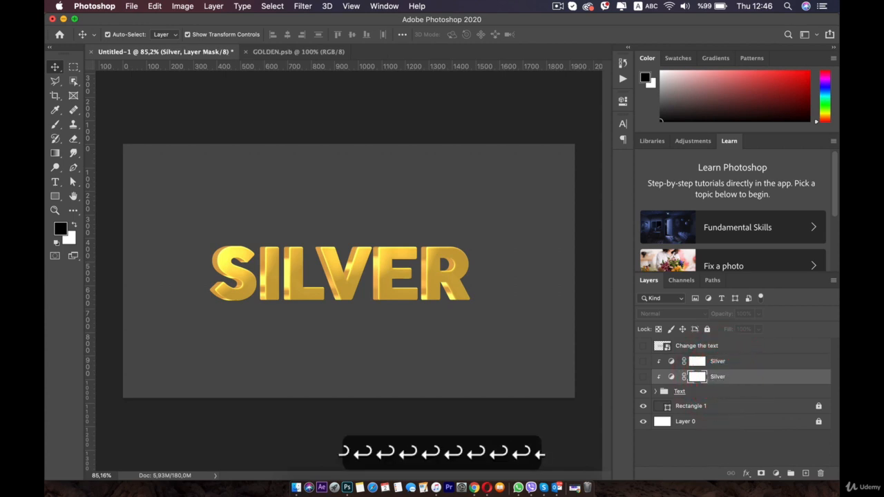
{"action": "left_click", "coordinate": [720, 438]}
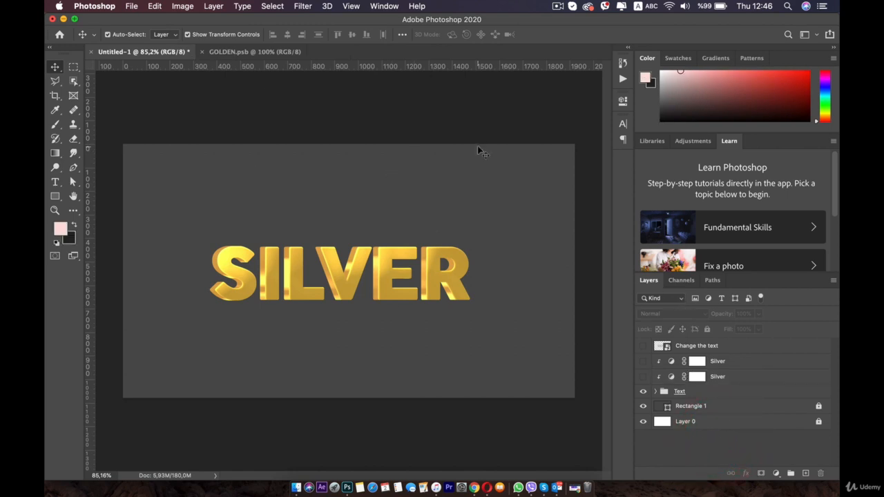
Unlock the Rectangle 1 background layer and change its fill colour to dark grey #2f2f2f.
{"action": "left_click", "coordinate": [667, 406]}
{"action": "left_click", "coordinate": [524, 177]}
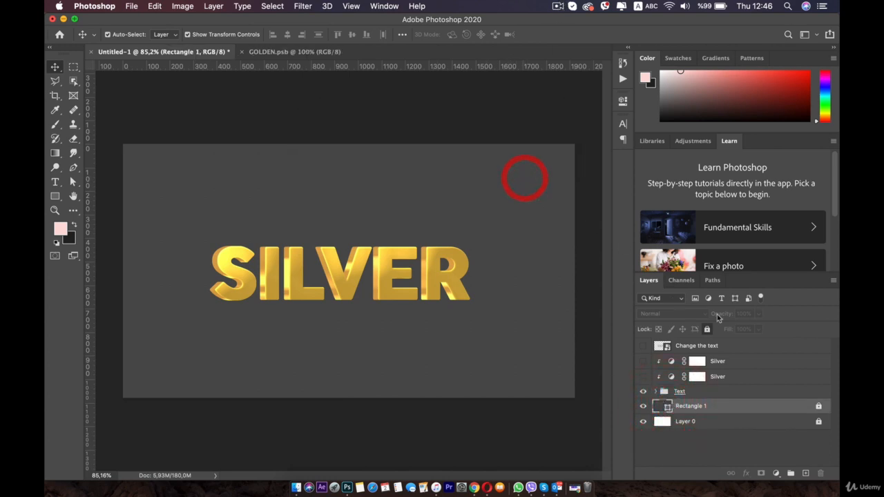
{"action": "left_click", "coordinate": [706, 330]}
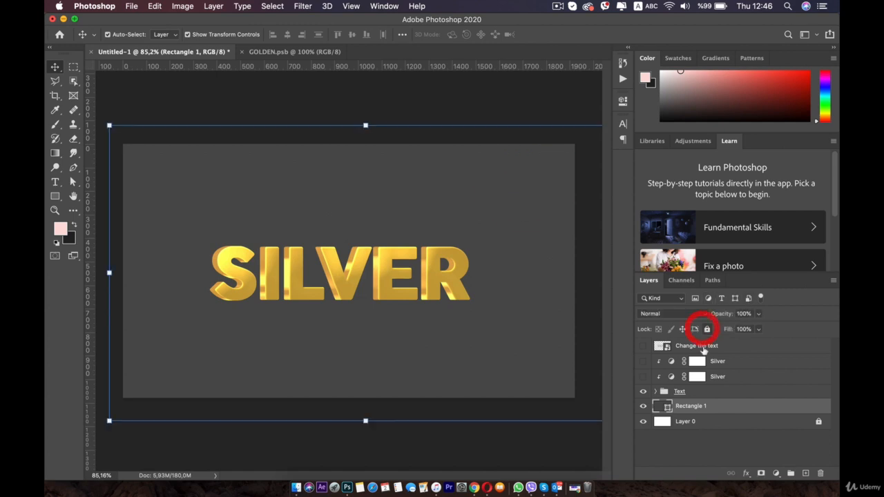
{"action": "left_click", "coordinate": [662, 407]}
{"action": "double_click", "coordinate": [664, 406]}
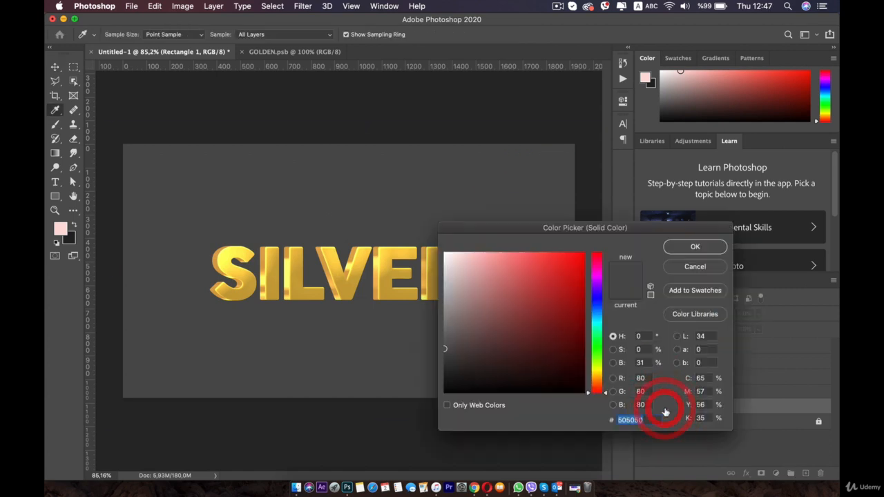
{"action": "left_click", "coordinate": [444, 366]}
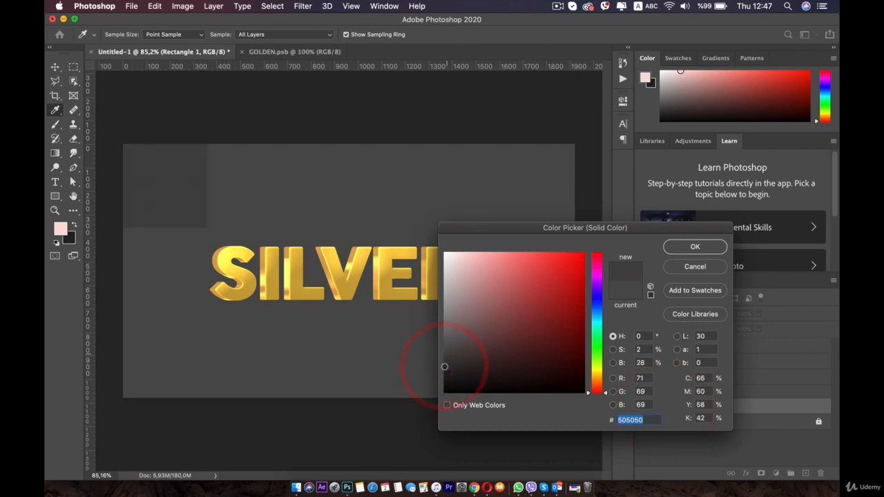
{"action": "left_click", "coordinate": [445, 367]}
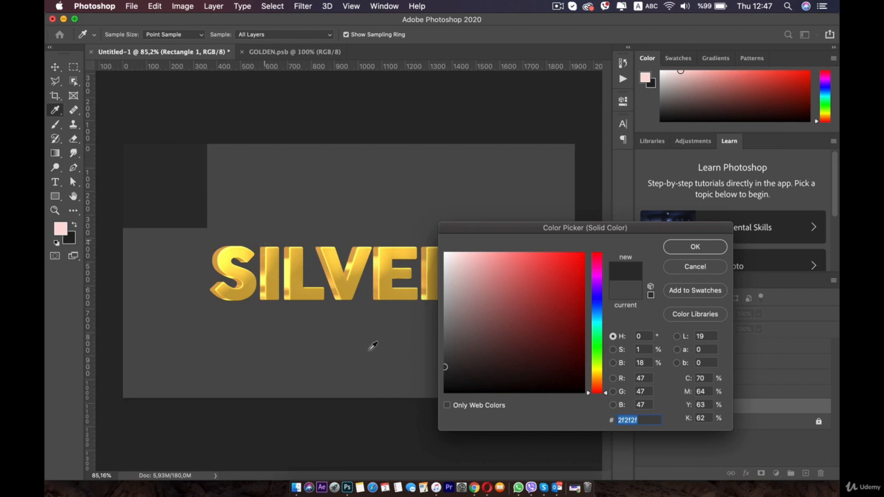
{"action": "left_click", "coordinate": [695, 246]}
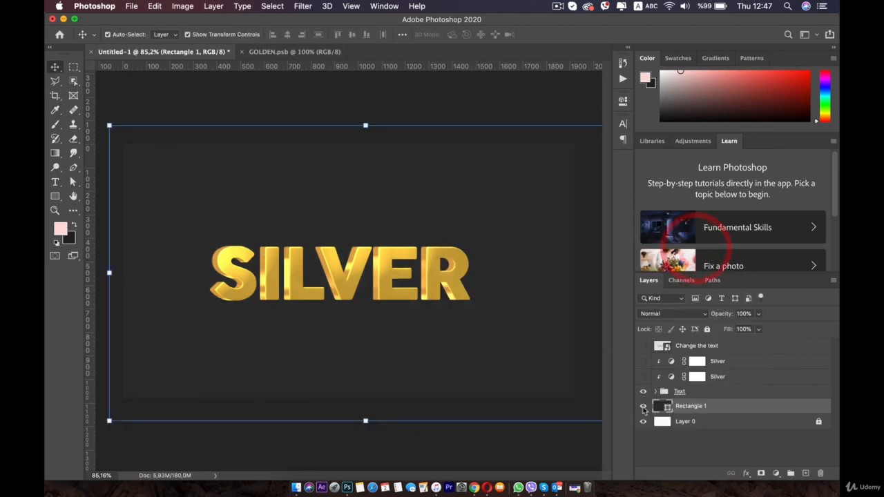
{"action": "left_click", "coordinate": [559, 6]}
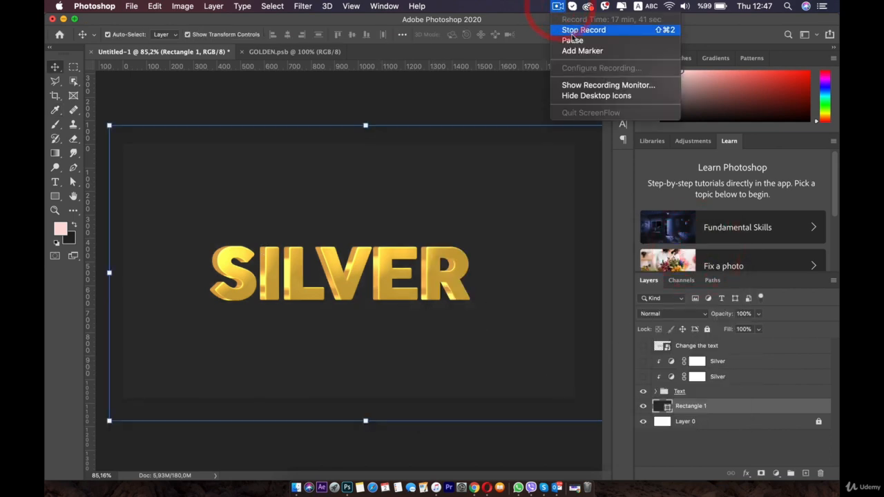